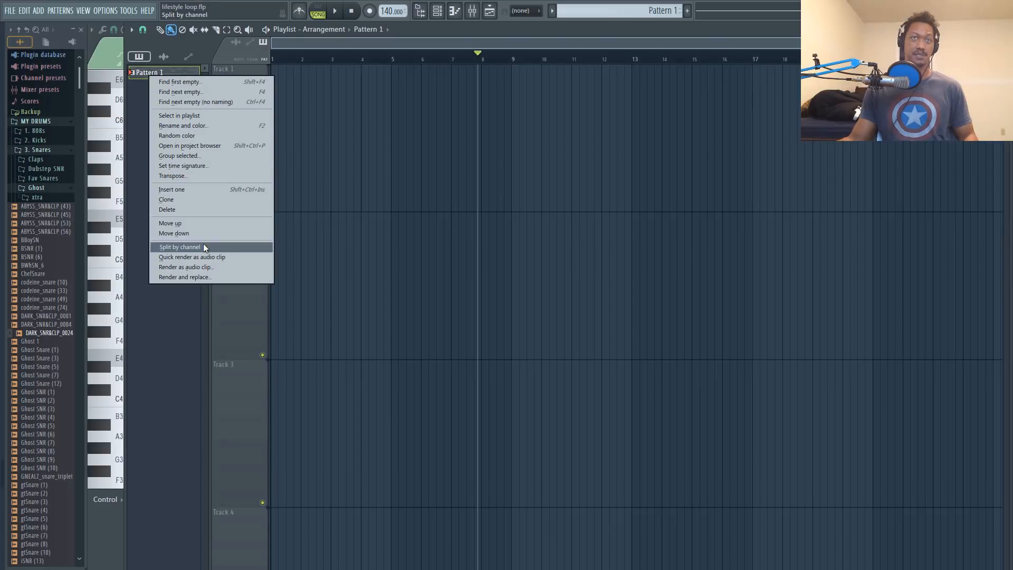
Step: Split Pattern 1 by channel and move the loop pattern down so it sits between Synth Bass and Lead
left_click(203, 244)
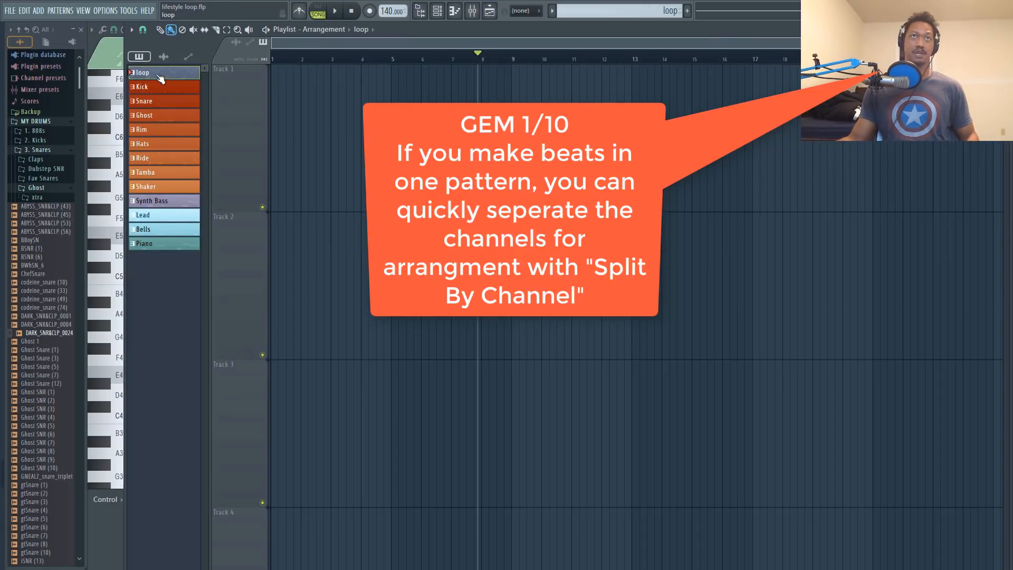
key("ctrl+shift+Down")
key("ctrl+shift+Down")
key("ctrl+shift+Down")
key("ctrl+shift+Down")
key("ctrl+shift+Down")
key("ctrl+shift+Down")
key("ctrl+shift+Down")
key("ctrl+shift+Down")
key("ctrl+shift+Down")
key("ctrl+shift+Down")
key("ctrl+shift+Down")
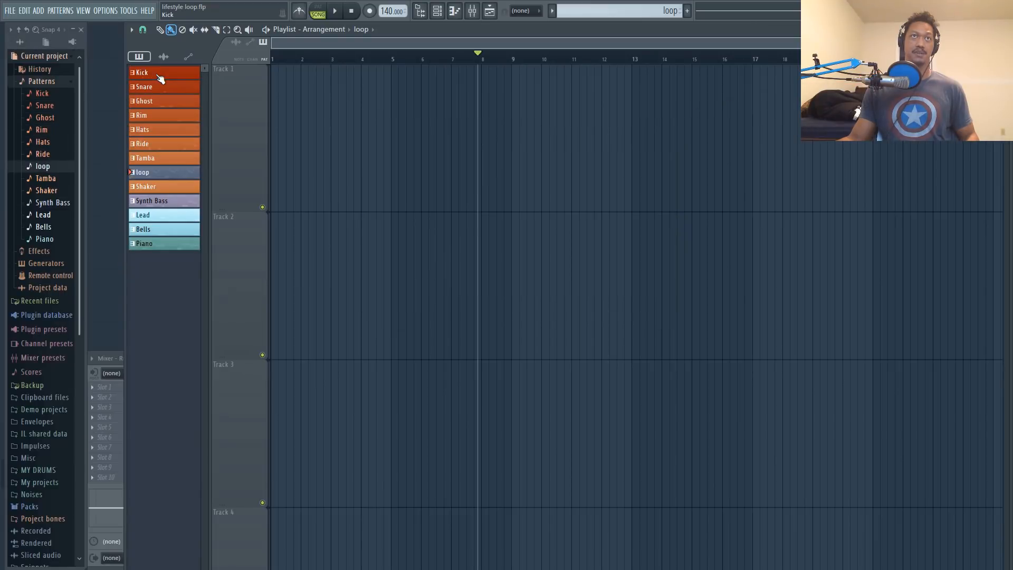
key("ctrl+shift+Up")
key("ctrl+shift+Up")
Step: Apply a red to light yellow color gradient to the drum patterns from Kick through Shaker
left_click(171, 75)
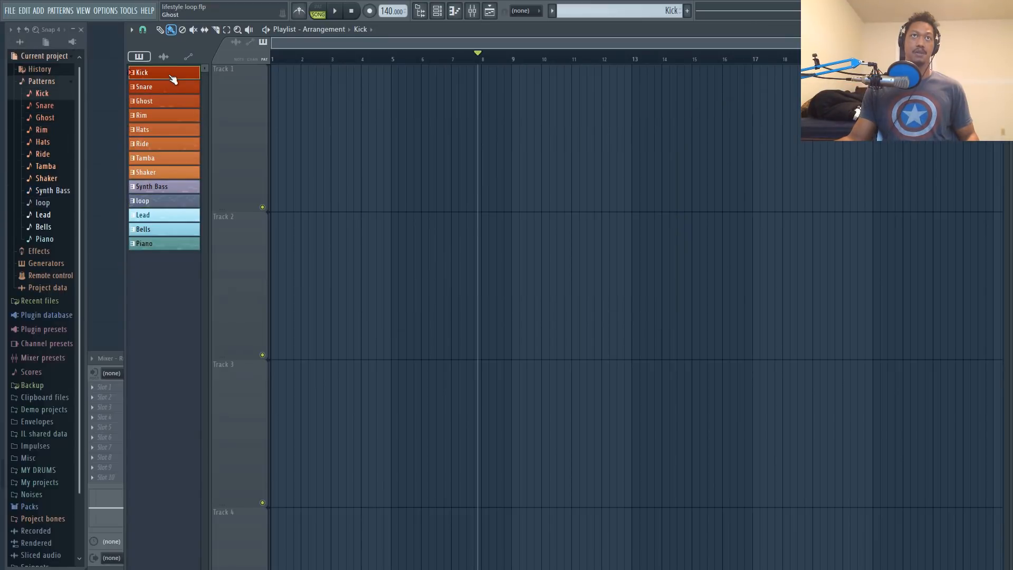
left_click(160, 176)
middle_click(161, 177)
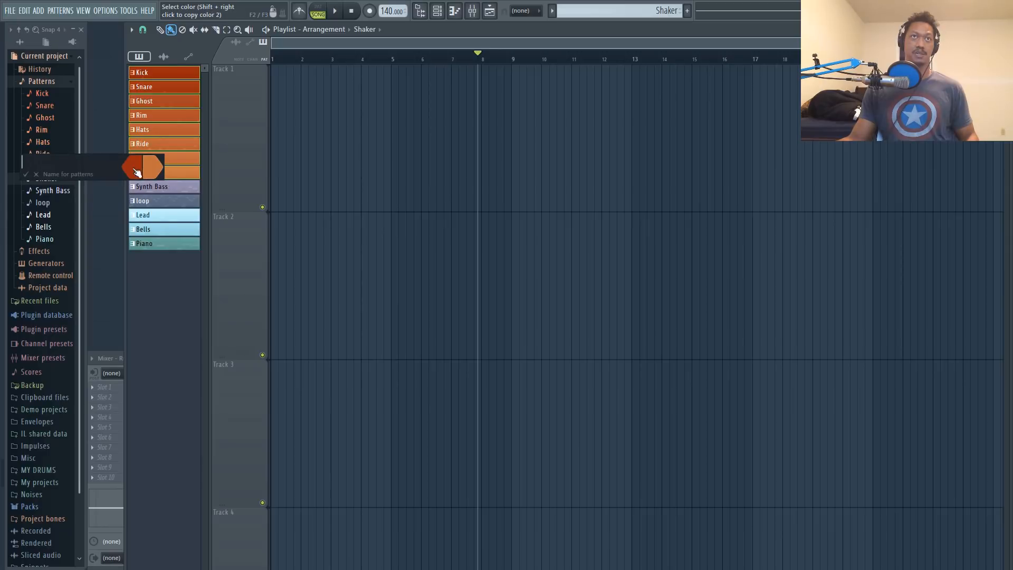
key("Return")
Step: Apply a blue to teal color gradient to the patterns from loop through Piano
left_click(170, 203)
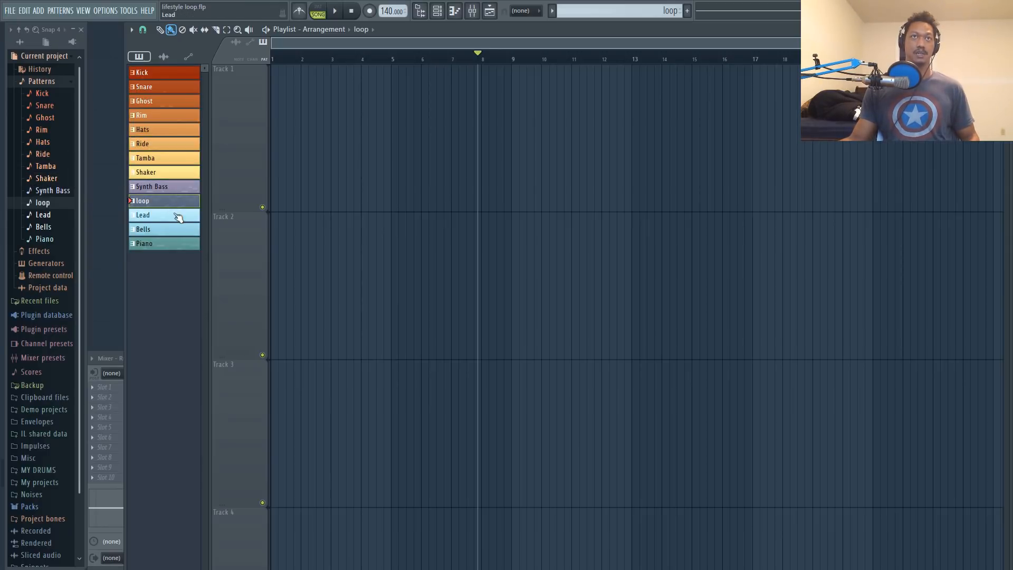
left_click(174, 246, "shift")
middle_click(183, 208)
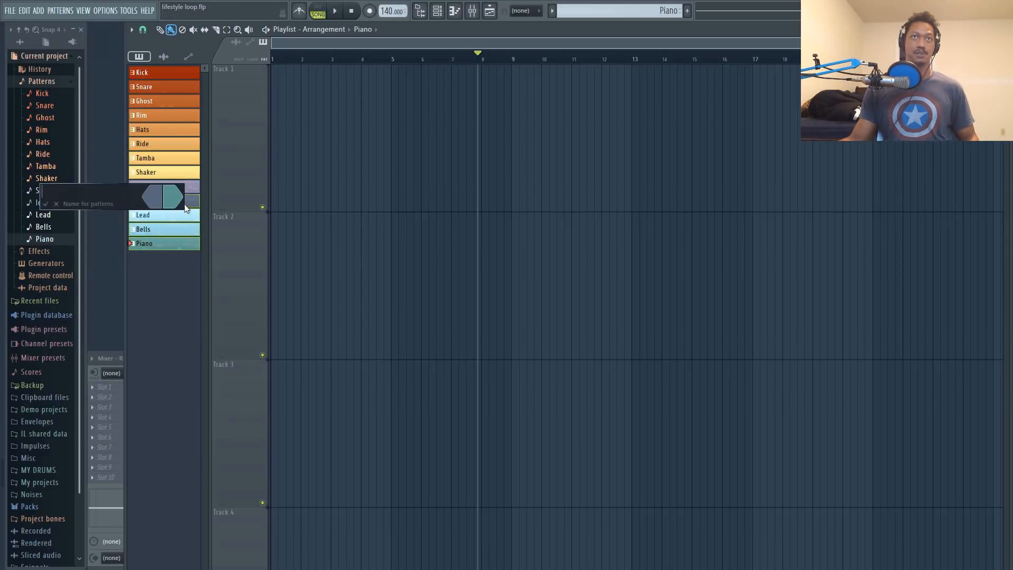
type("S")
left_click(155, 199)
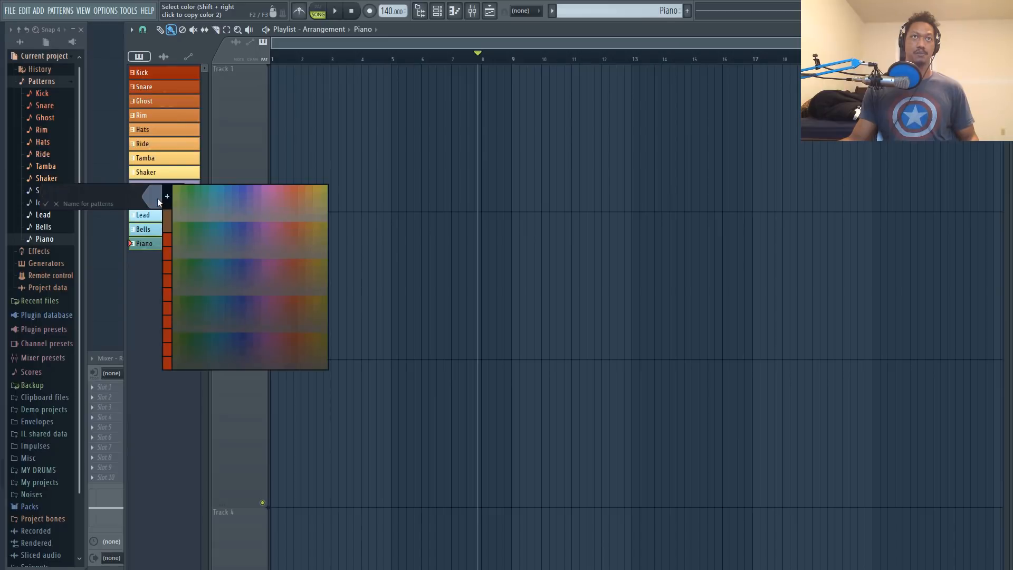
left_click(223, 188)
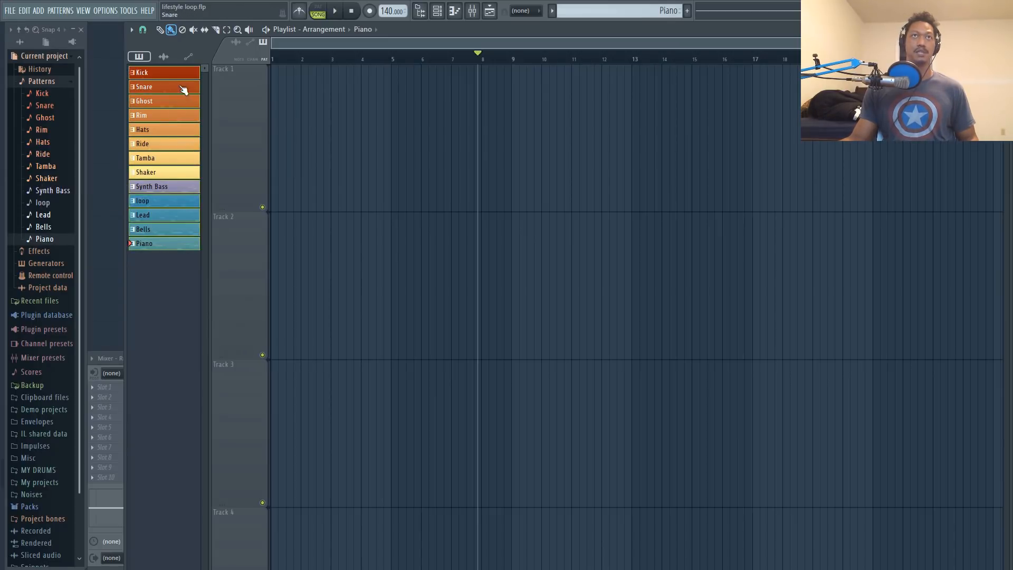
Step: Place all patterns in the playlist on their own instrument tracks starting at bar 1, and set the playlist snap to Cell
left_click_drag(183, 74, 227, 75)
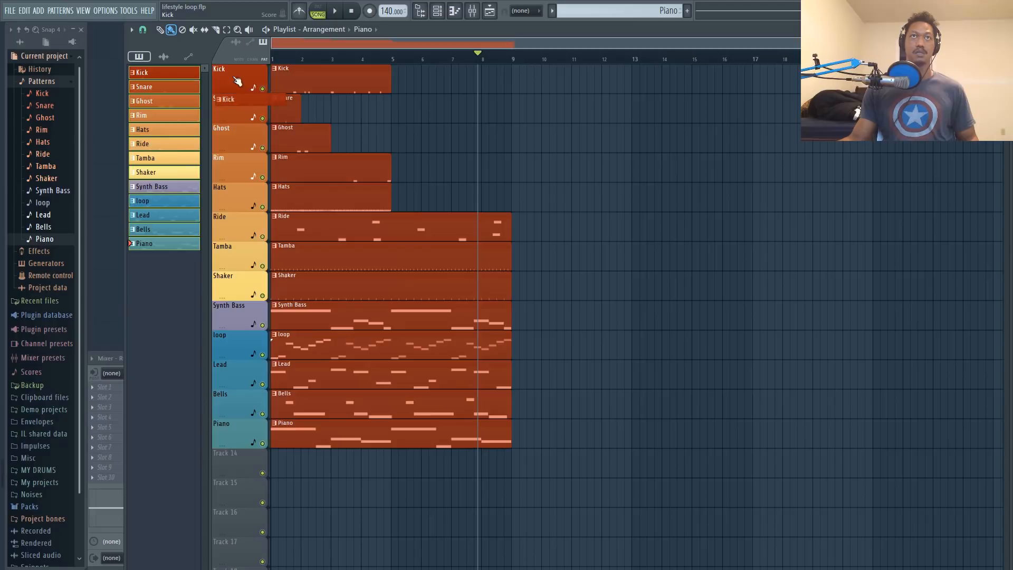
left_click(465, 116)
right_click(465, 118)
key("ctrl+a")
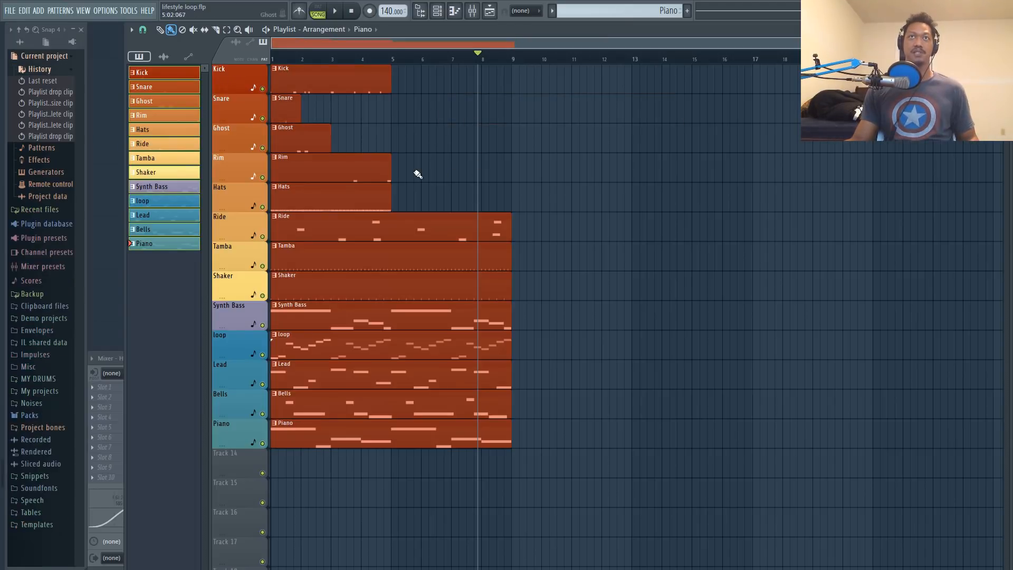
left_click(142, 29)
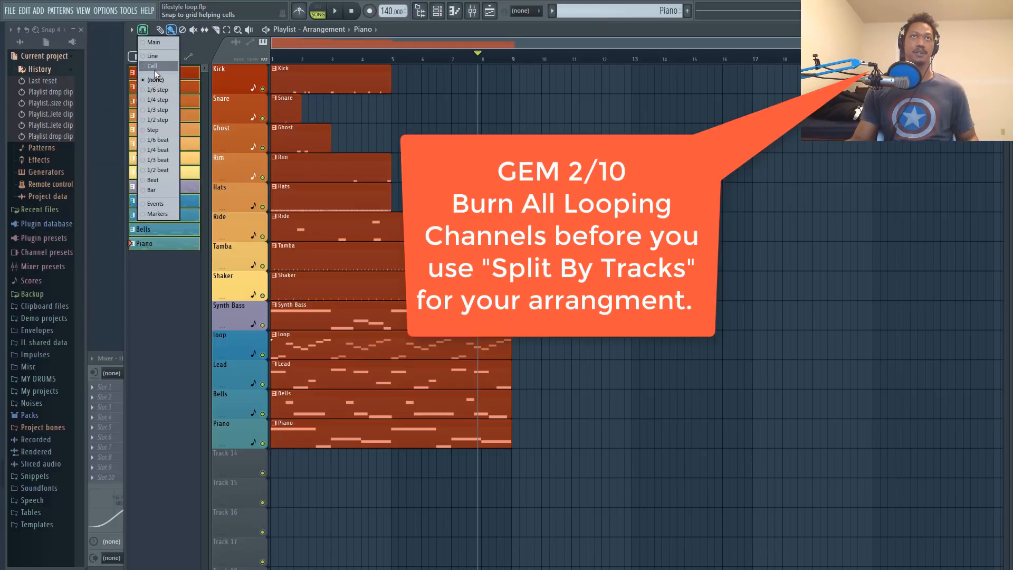
left_click(150, 65)
Step: Look up the option for burning all looping channels in the channel rack's loop settings
left_click(446, 16)
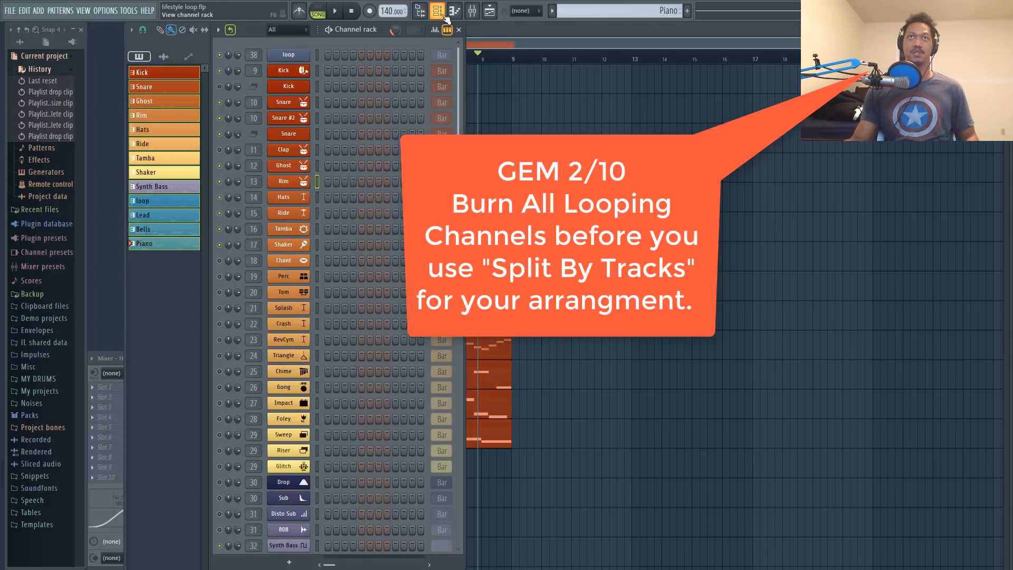
left_click(230, 30)
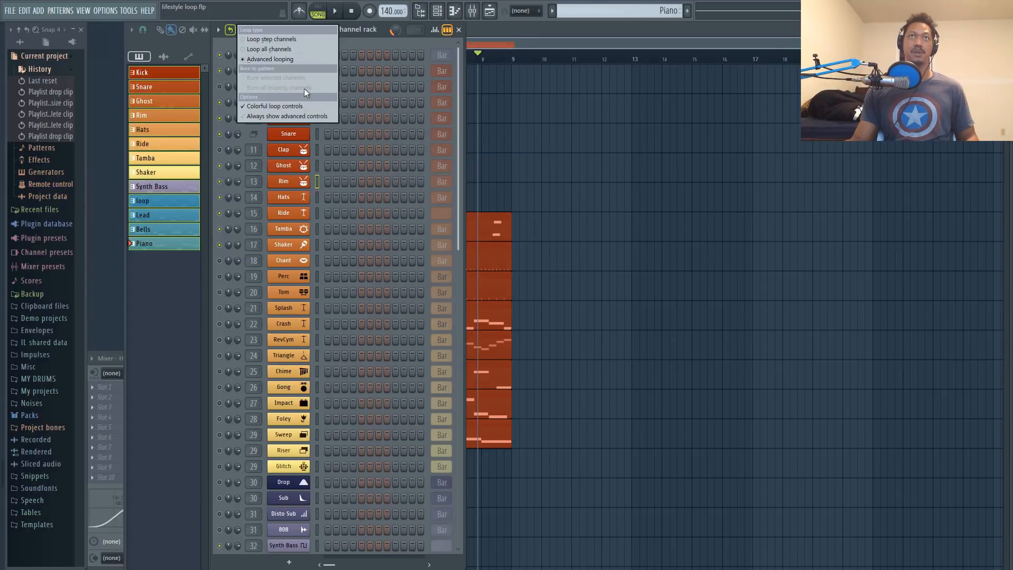
left_click(357, 41)
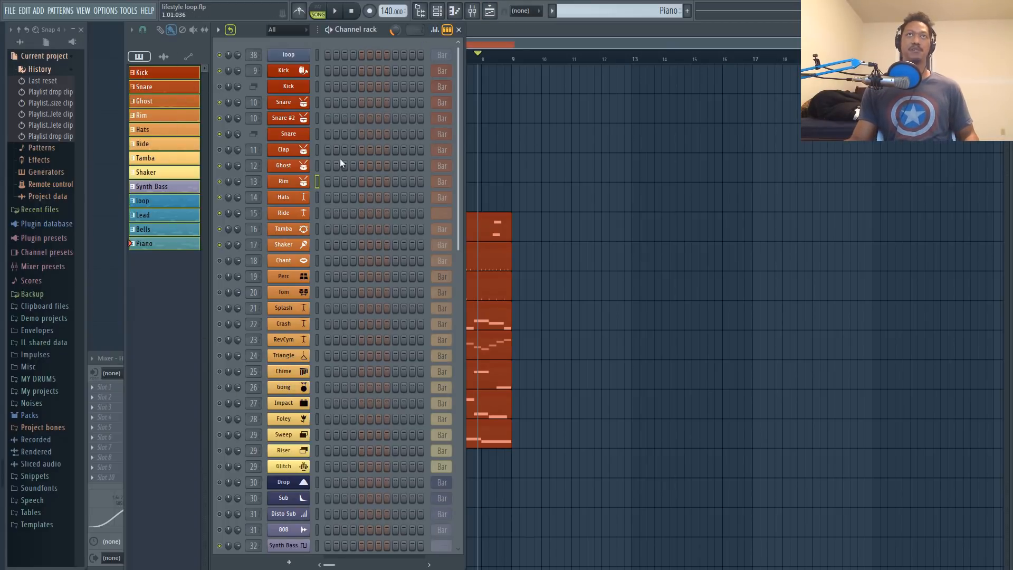
left_click(231, 31)
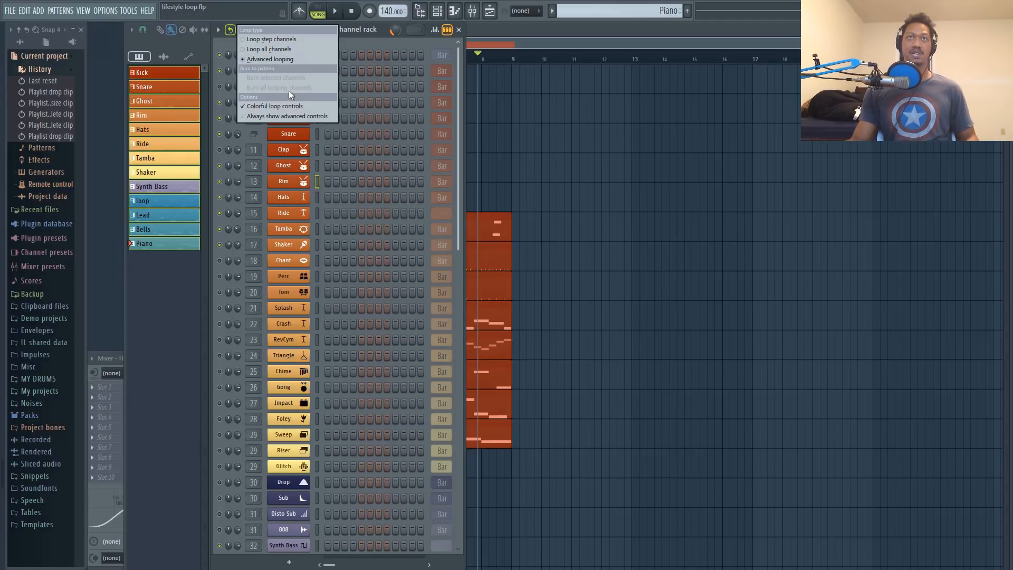
left_click(536, 24)
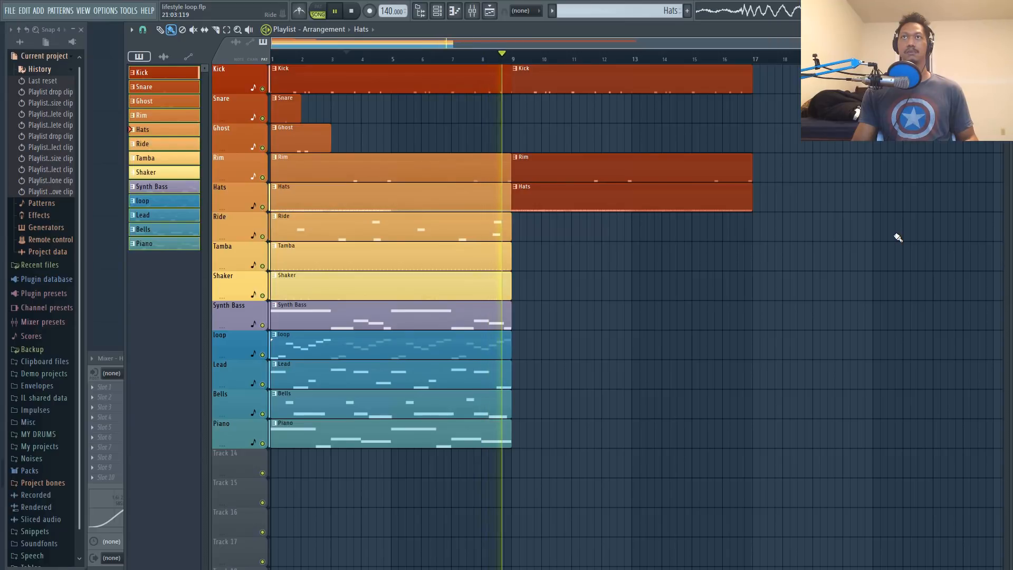
Step: Stop playback, delete the extra Kick, Rim and Hats clips at bar 9, and extend the Snare and Ghost clips to bar 9
key("space")
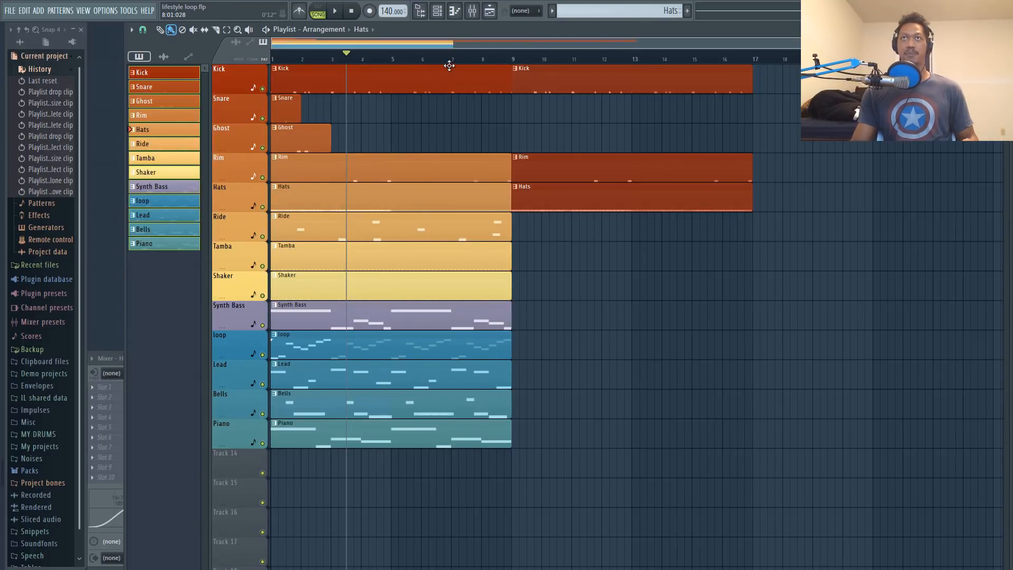
right_click(546, 83)
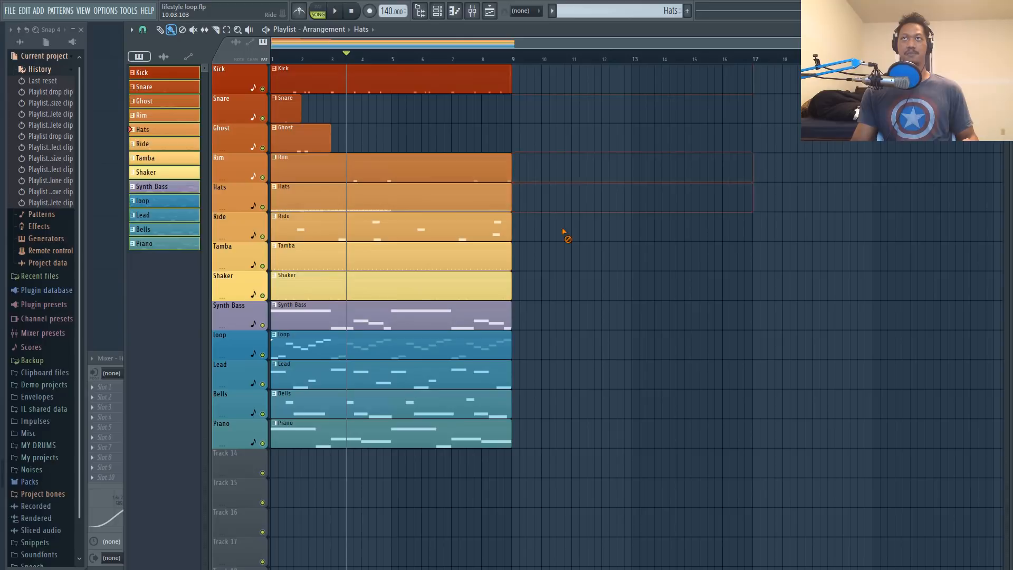
left_click(310, 116)
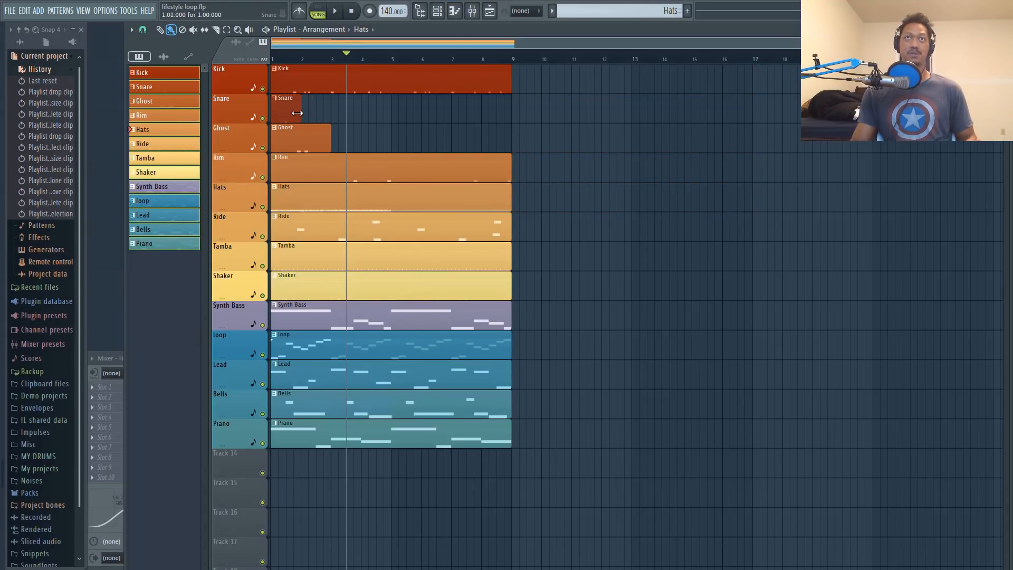
left_click_drag(297, 113, 505, 109)
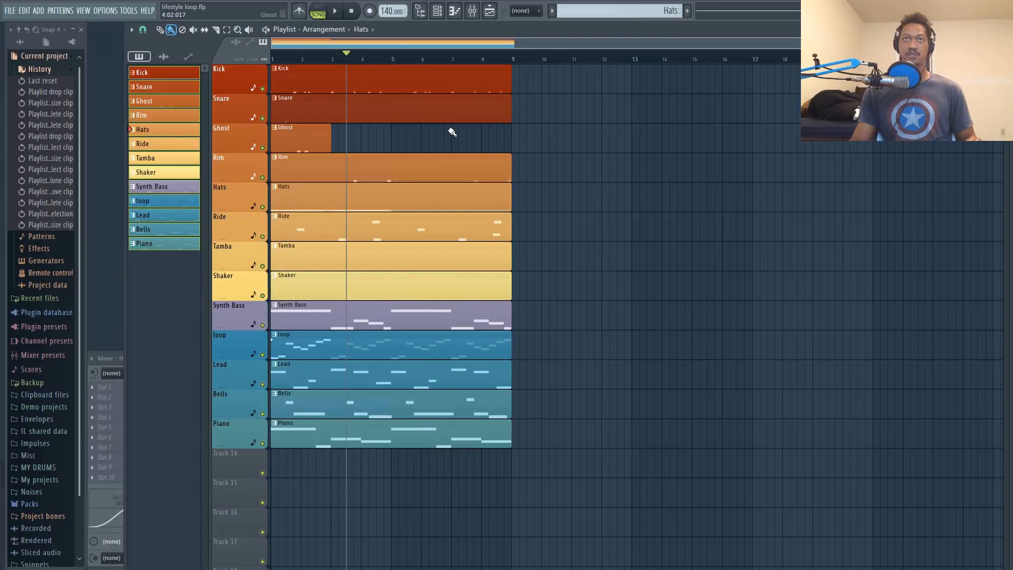
left_click_drag(336, 145, 510, 142)
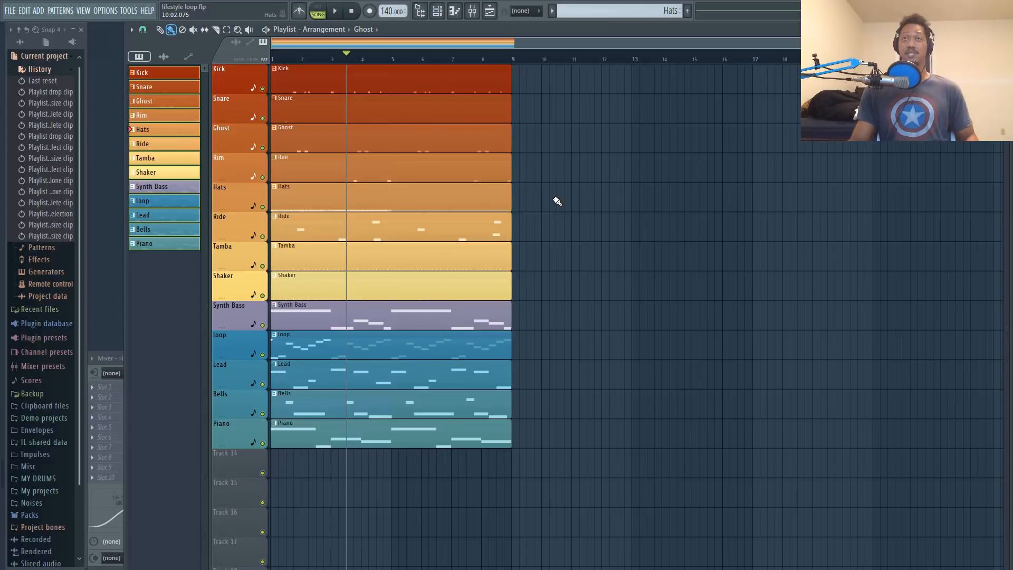
Step: Select every clip in the eight-bar section and duplicate the selection four times
left_click_drag(553, 78, 370, 433)
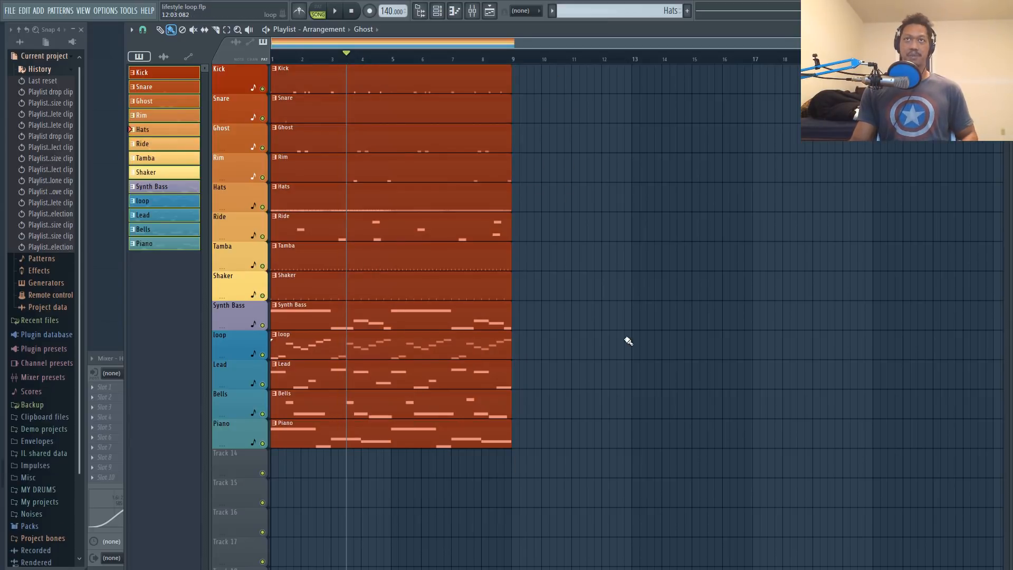
key("ctrl+b")
key("ctrl+b")
key("ctrl+b")
key("ctrl+b")
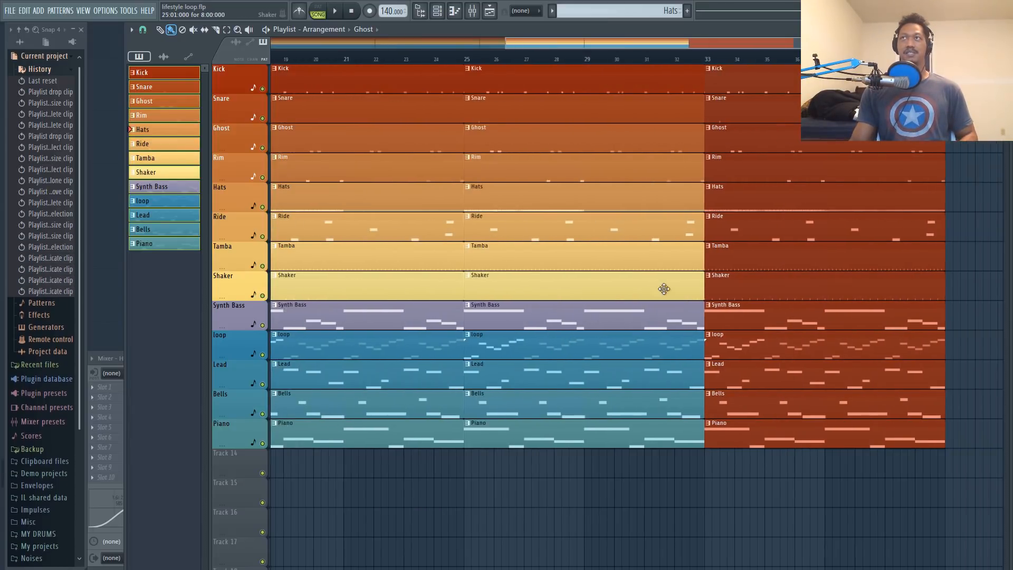
left_click_drag(507, 44, 271, 44)
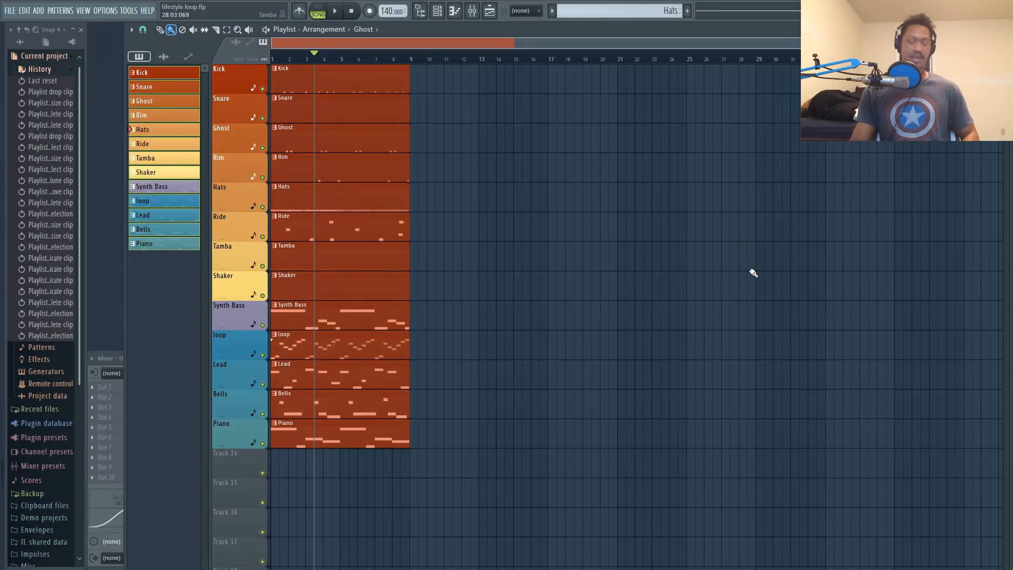
Step: Duplicate the selected eight-bar section of all tracks seven times so the arrangement runs to bar 65
key("ctrl+b")
key("ctrl+b")
key("ctrl+b")
key("ctrl+b")
key("ctrl+b")
key("ctrl+b")
key("ctrl+b")
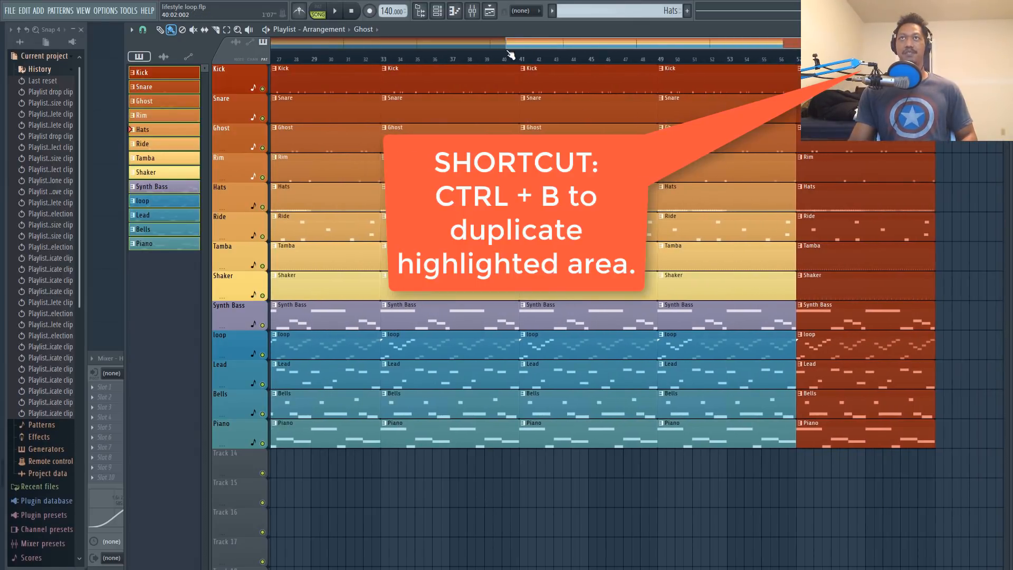
left_click_drag(506, 48, 268, 48)
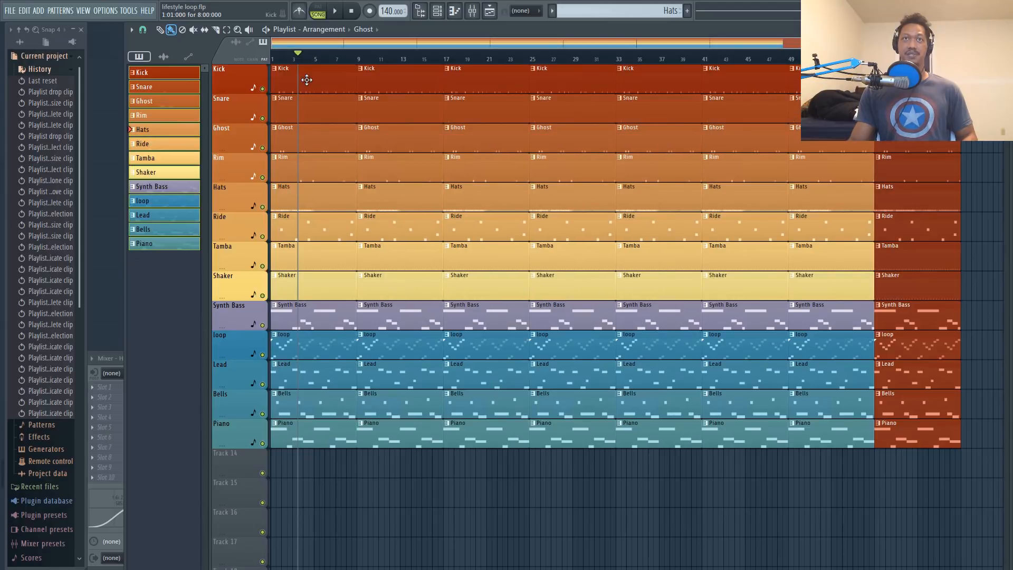
Step: Delete the clips of all tracks in the first eight bars, from Kick down to Piano
left_click_drag(306, 79, 300, 288)
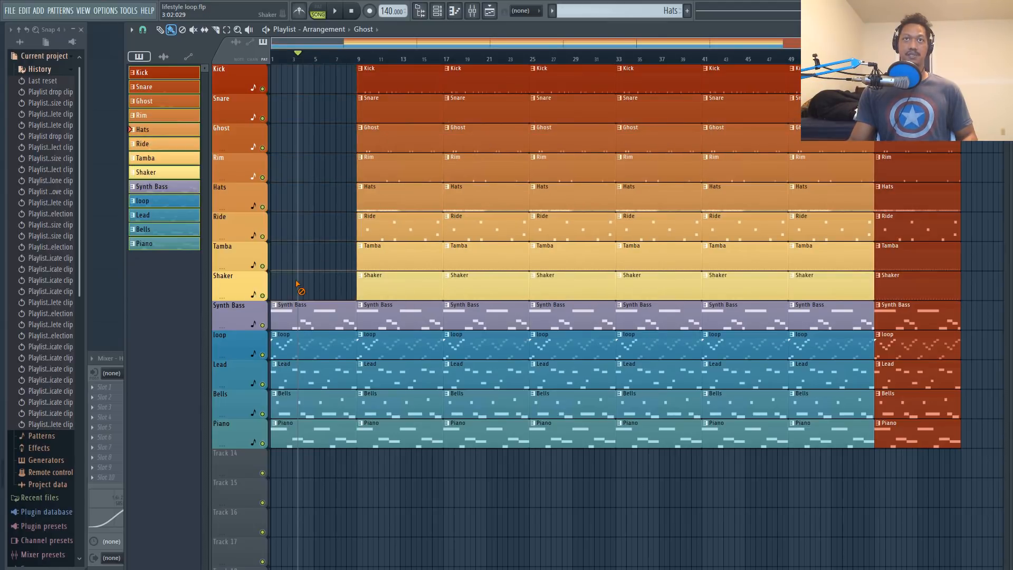
right_click(295, 318)
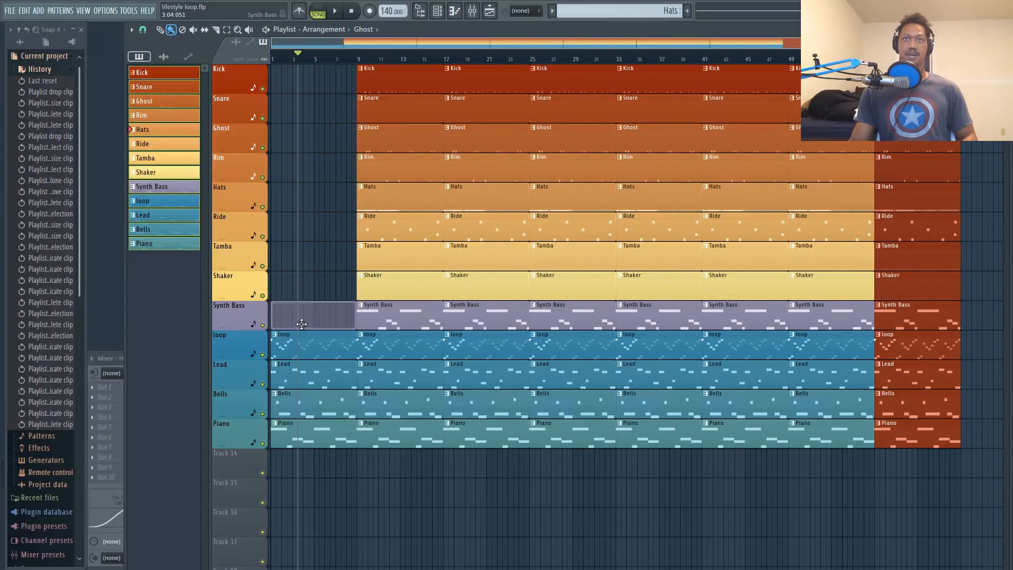
left_click_drag(310, 293, 309, 506)
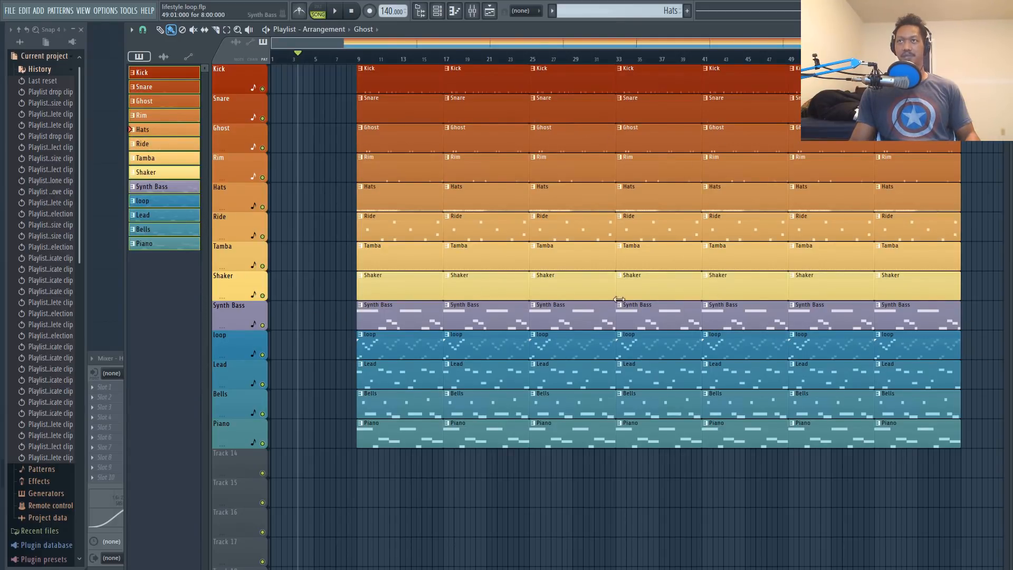
Step: Select the Kick through Shaker clips starting at bar 41 and shorten them to end at about bar 48
left_click_drag(751, 74, 749, 285)
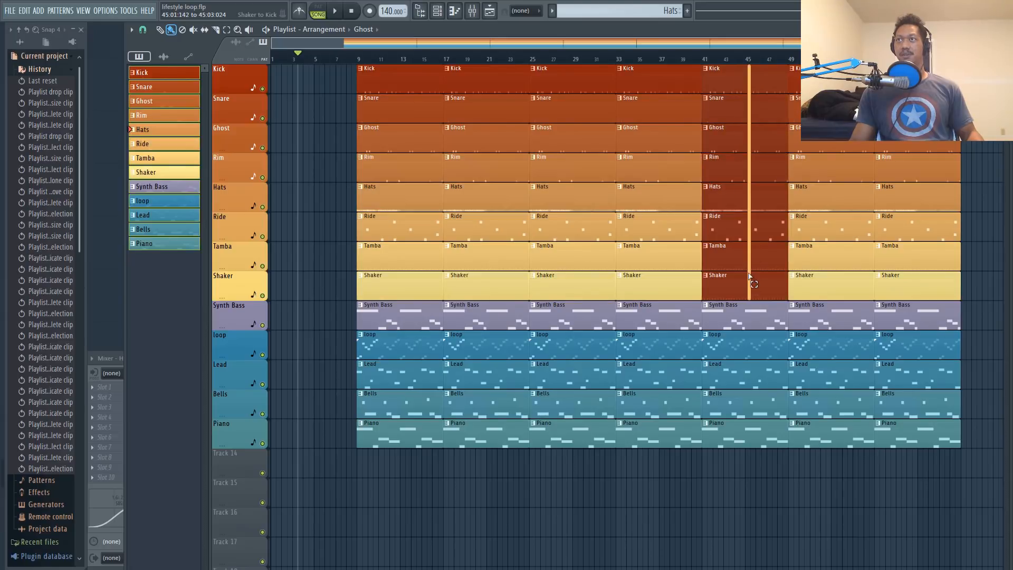
left_click_drag(785, 78, 782, 79)
left_click(781, 79)
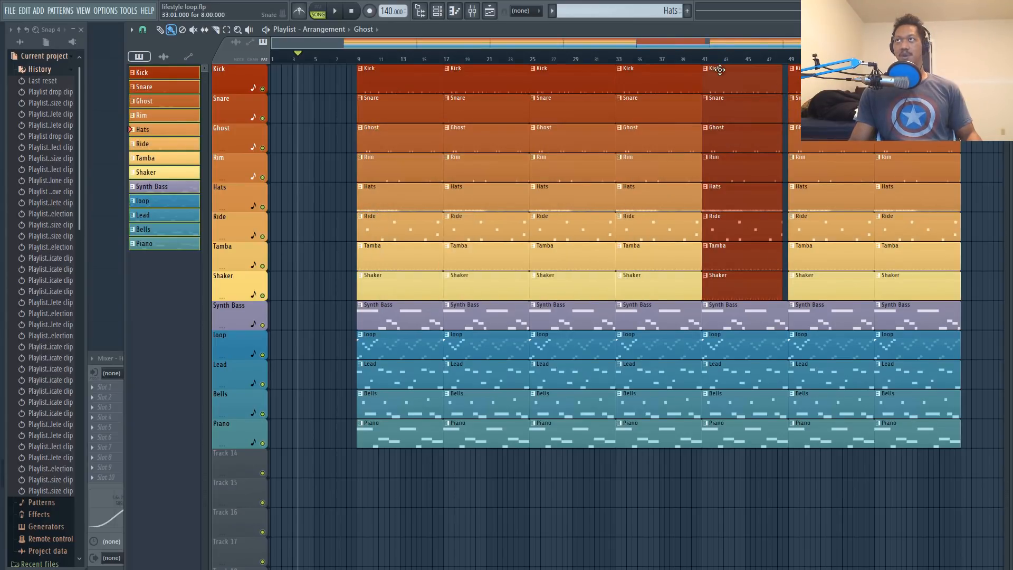
left_click_drag(781, 85, 774, 85)
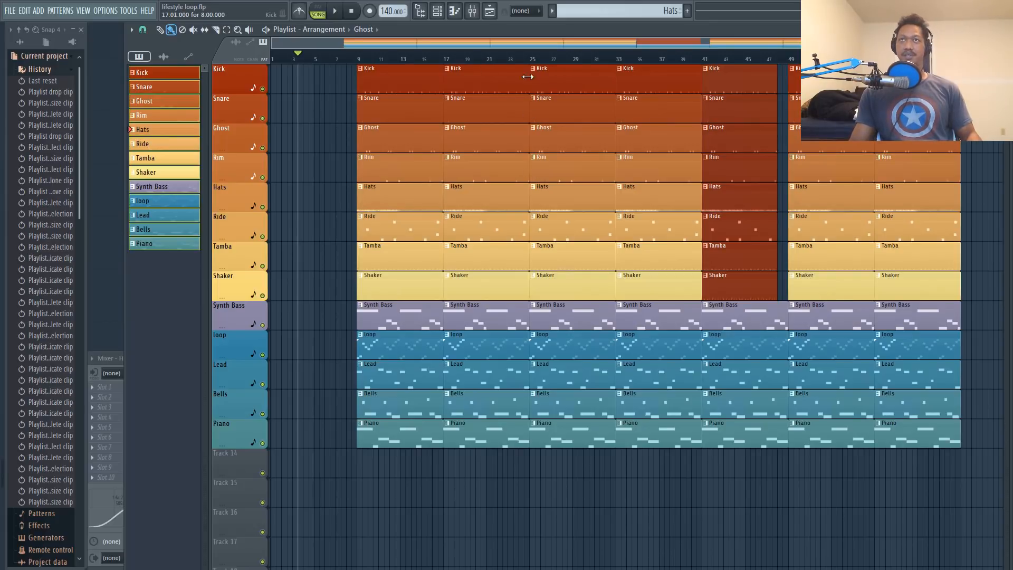
Step: Delete the Kick clip at bar 25 and the Tamba and Shaker clips at bars 17 and 25
right_click(561, 82)
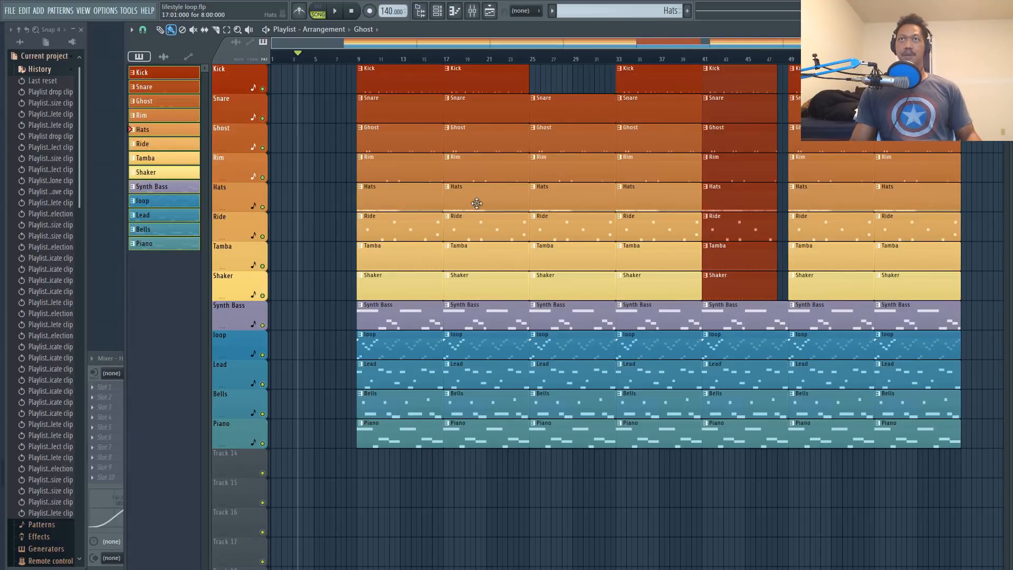
right_click(476, 257)
right_click(477, 278)
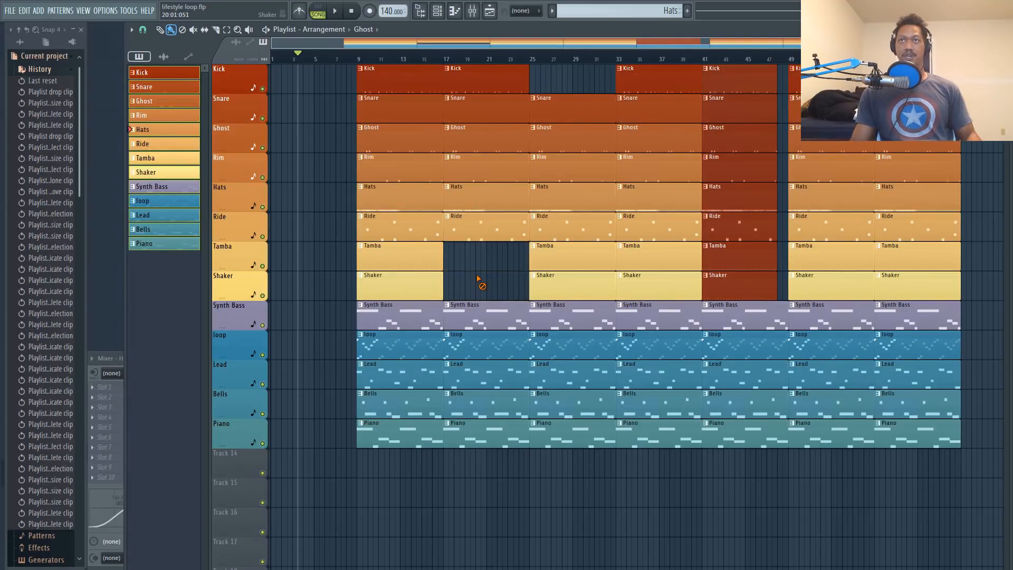
right_click(580, 263)
right_click(579, 284)
Step: Copy the Tamba and Shaker clips from bar 33 to bar 25 and shorten the copies to end about half a bar before bar 33
left_click_drag(633, 265, 547, 263)
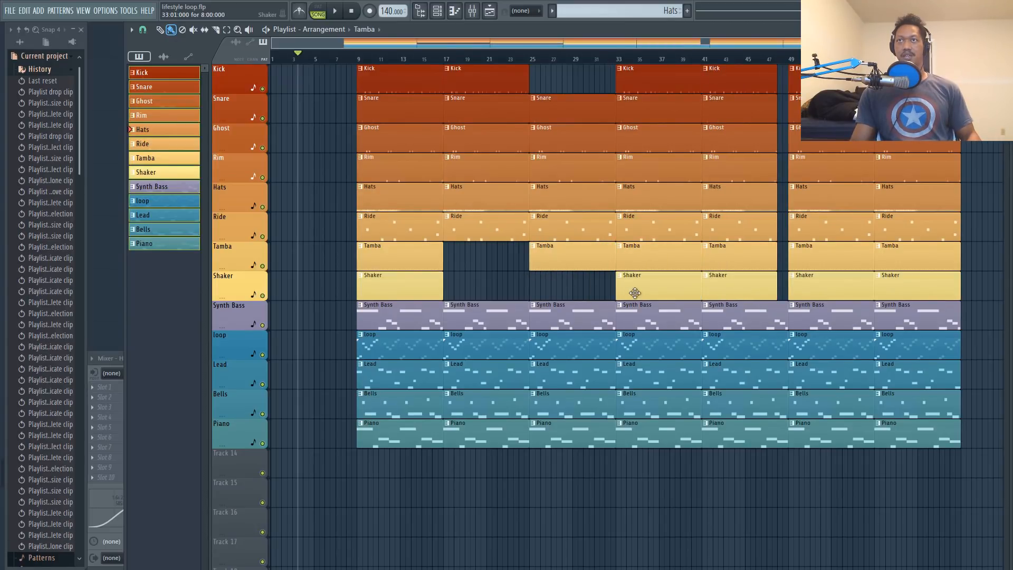
left_click_drag(637, 288, 569, 283)
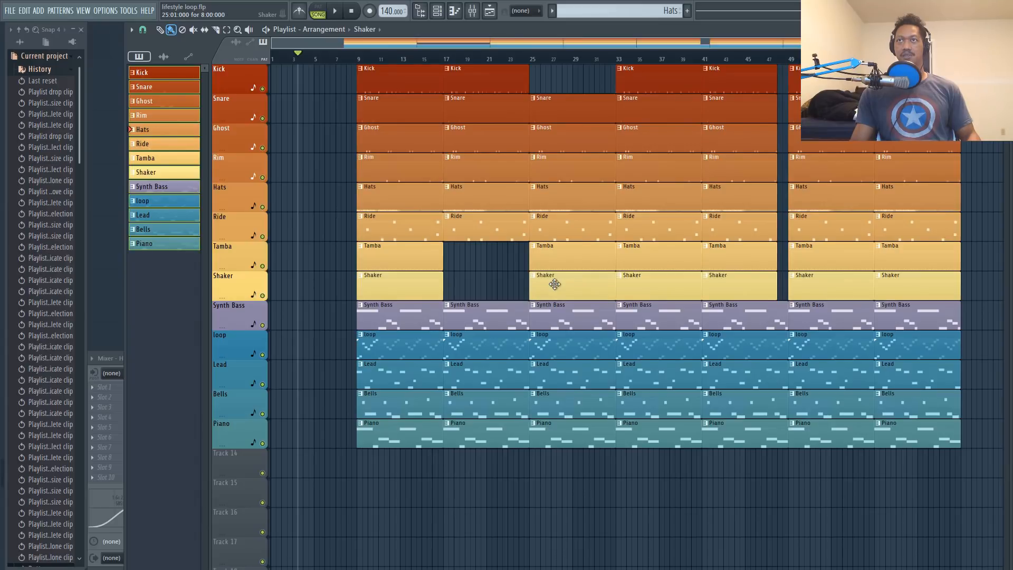
left_click(596, 258, "ctrl")
left_click(594, 284, "ctrl")
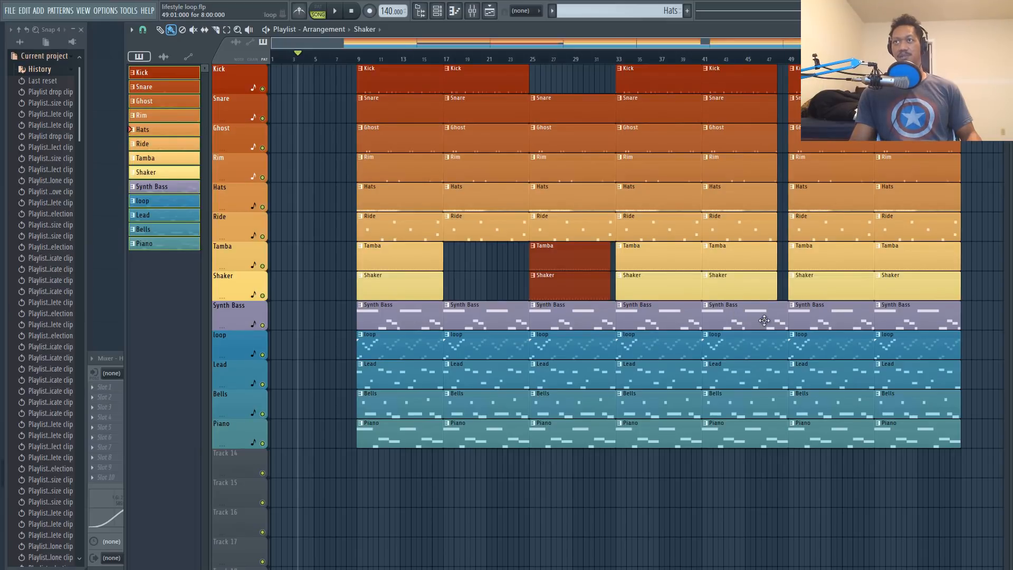
Step: Copy the loop, Lead, Bells and Piano clips from bar 9 to bar 1, with the playhead reset to the start
left_click_drag(413, 350, 246, 343)
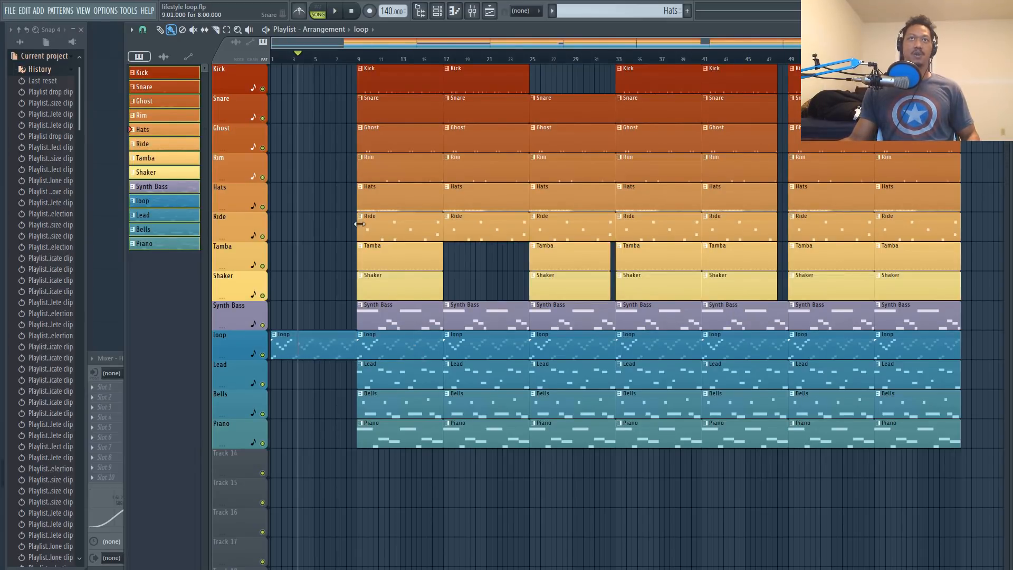
left_click(299, 55)
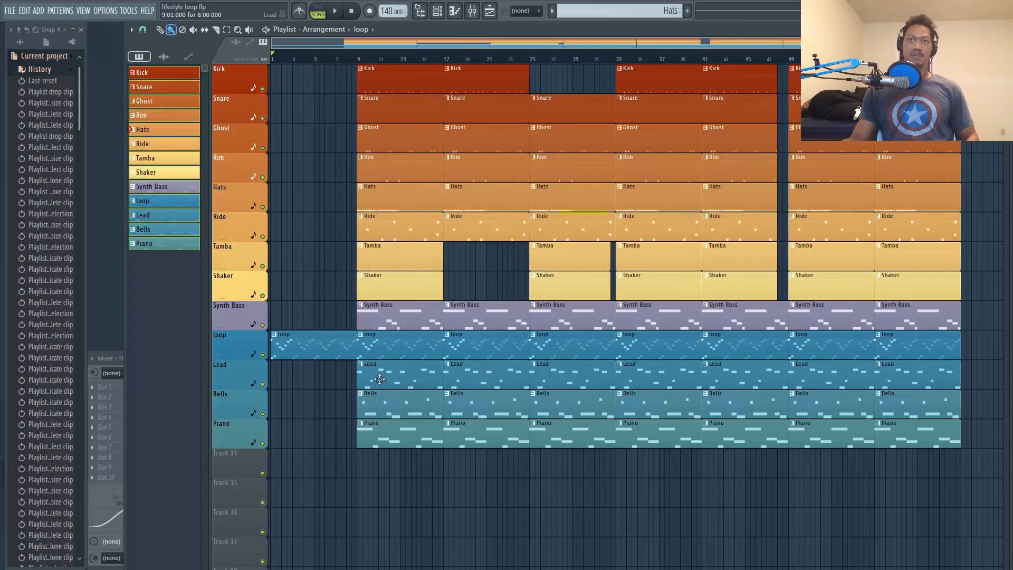
left_click_drag(328, 369, 405, 478)
left_click_drag(406, 380, 277, 380)
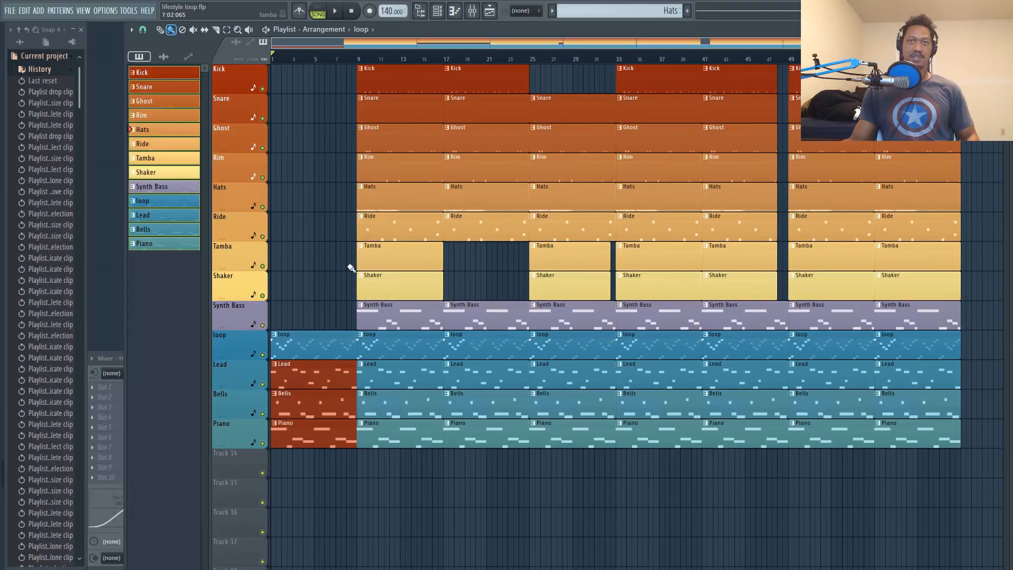
Step: Listen to the intro from bar 1 and delete its Lead and Piano clips in the first eight bars
left_click(343, 19)
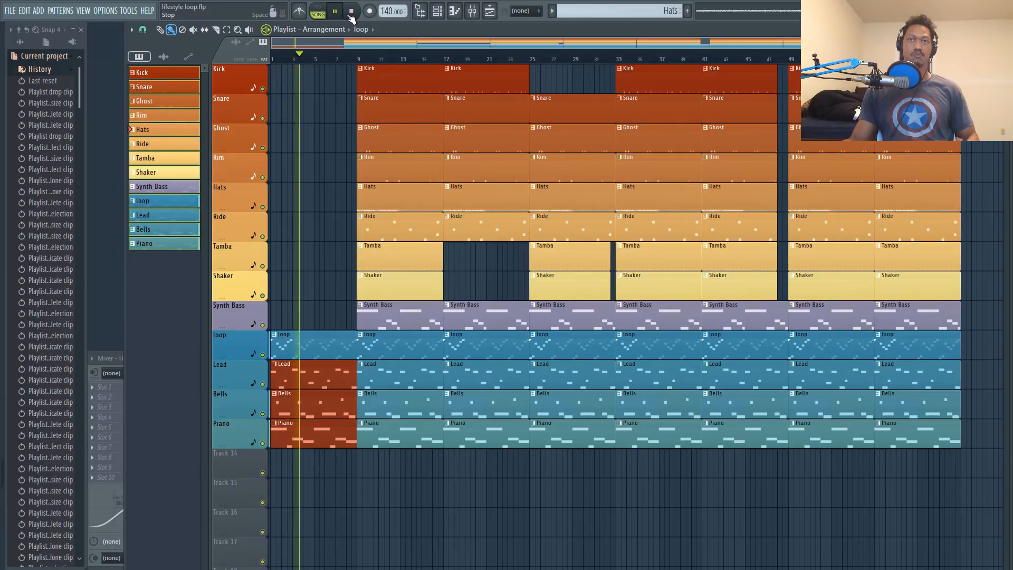
left_click(351, 13)
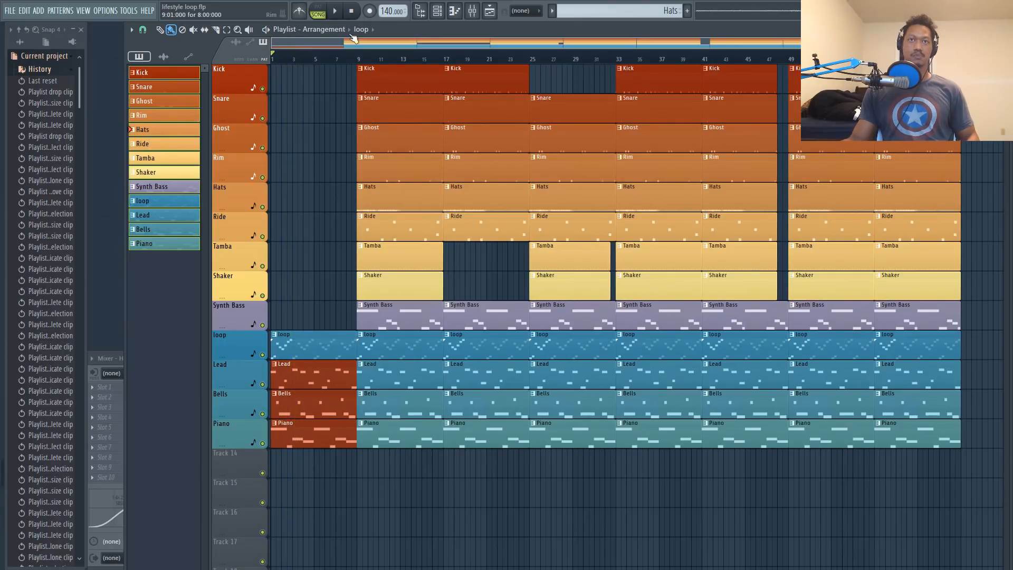
right_click(306, 379)
right_click(300, 430)
key("space")
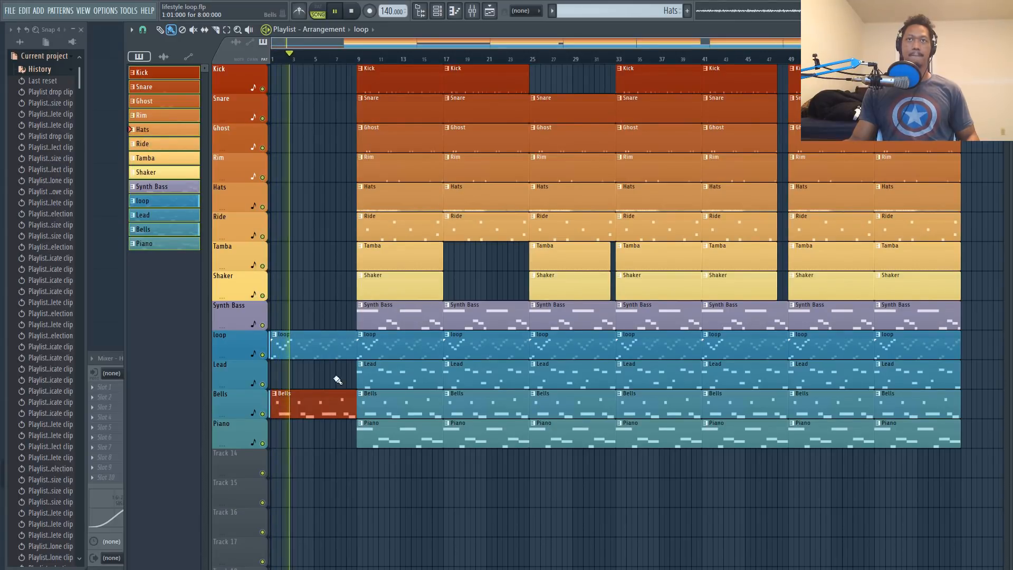
key("space")
Step: Shorten the loop and Bells intro clips to end at bar 5, then shift all other clips to start there and audition the result
left_click_drag(333, 285, 313, 408)
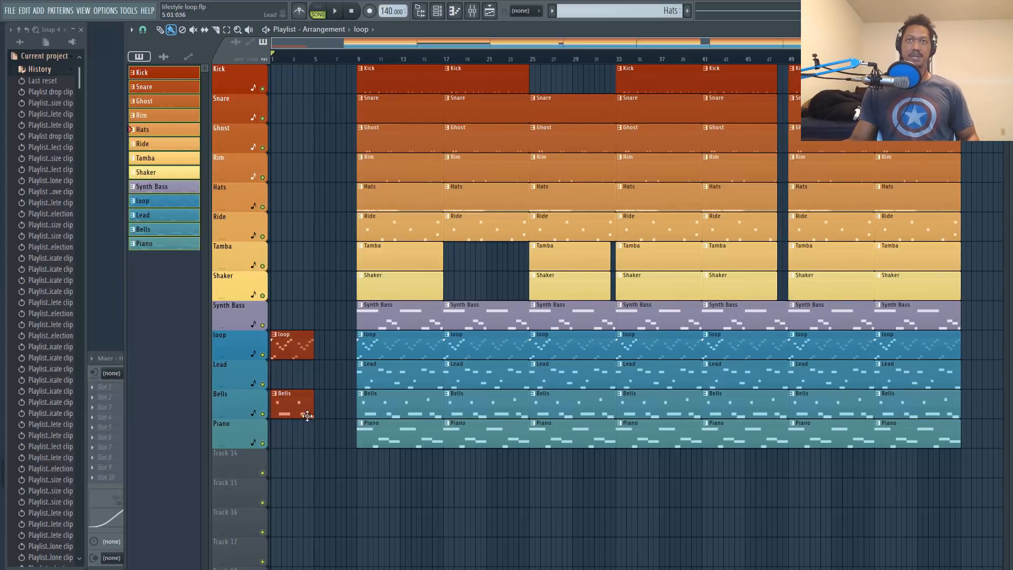
left_click_drag(325, 325, 275, 452)
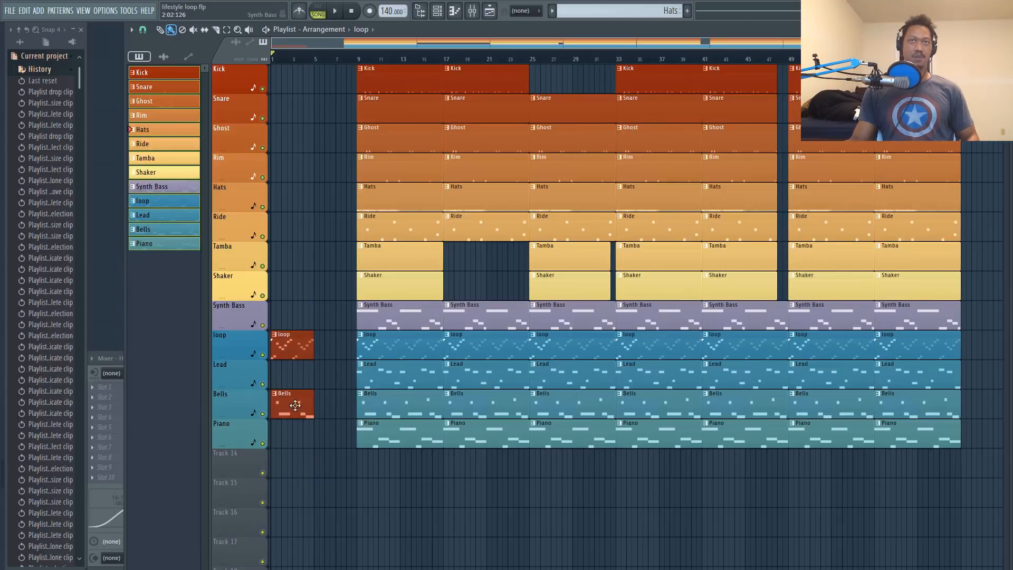
left_click_drag(346, 63, 905, 537)
left_click_drag(393, 356, 353, 356)
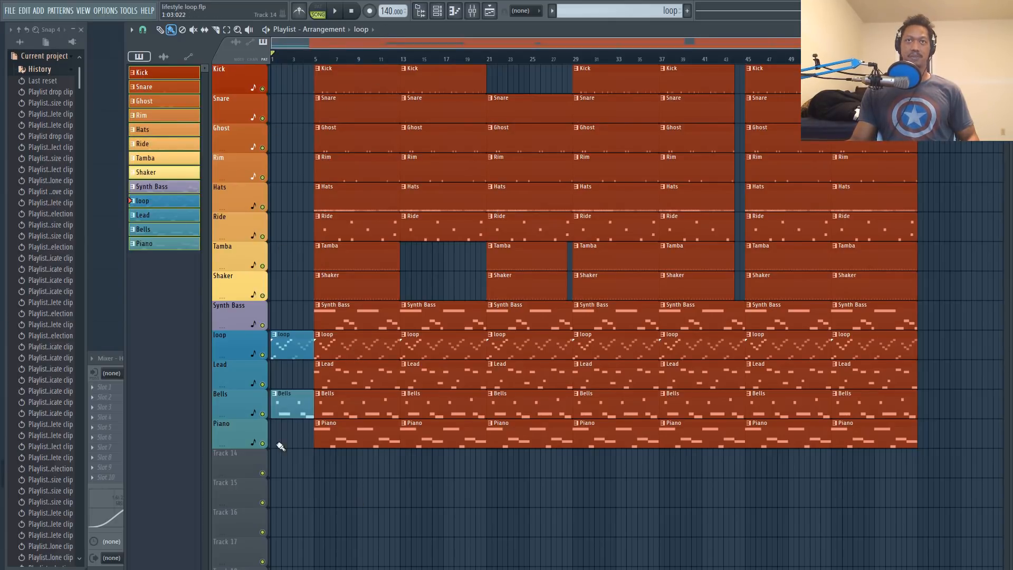
left_click(341, 13)
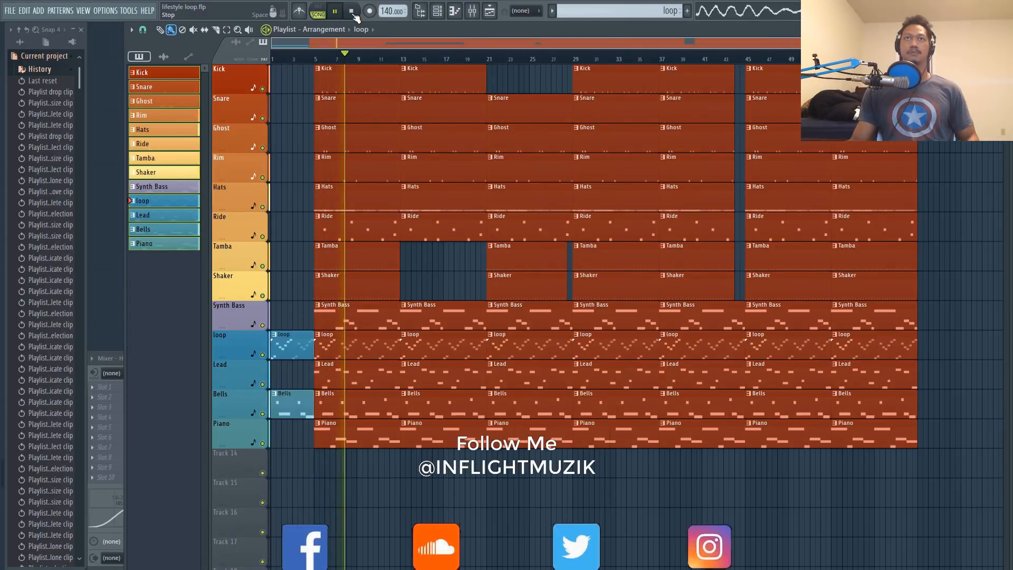
left_click(355, 15)
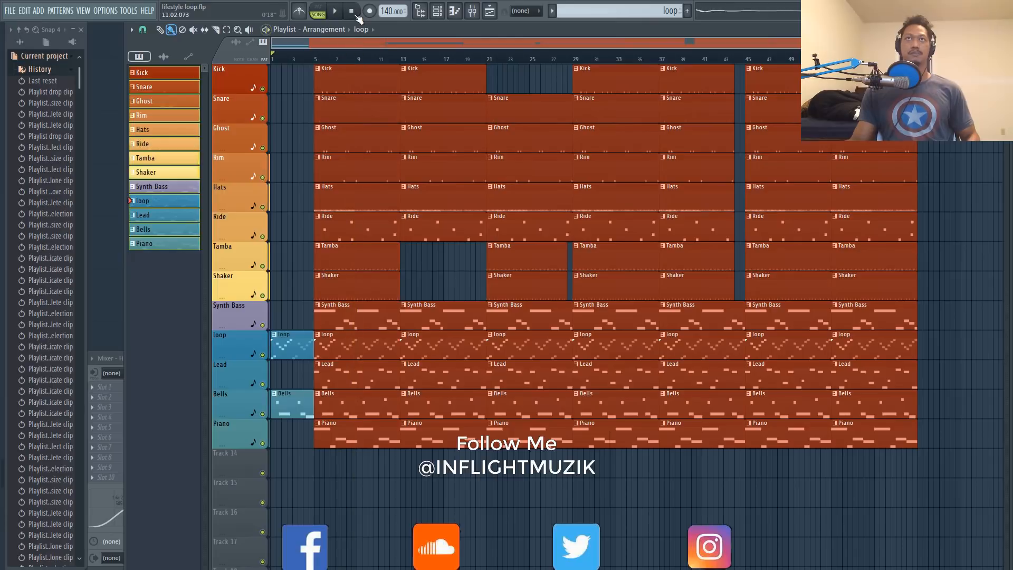
Step: Shorten all clips starting at bar 5 to end at bar 9, and move every clip from bar 13 onward to start at bar 9
left_click(378, 63)
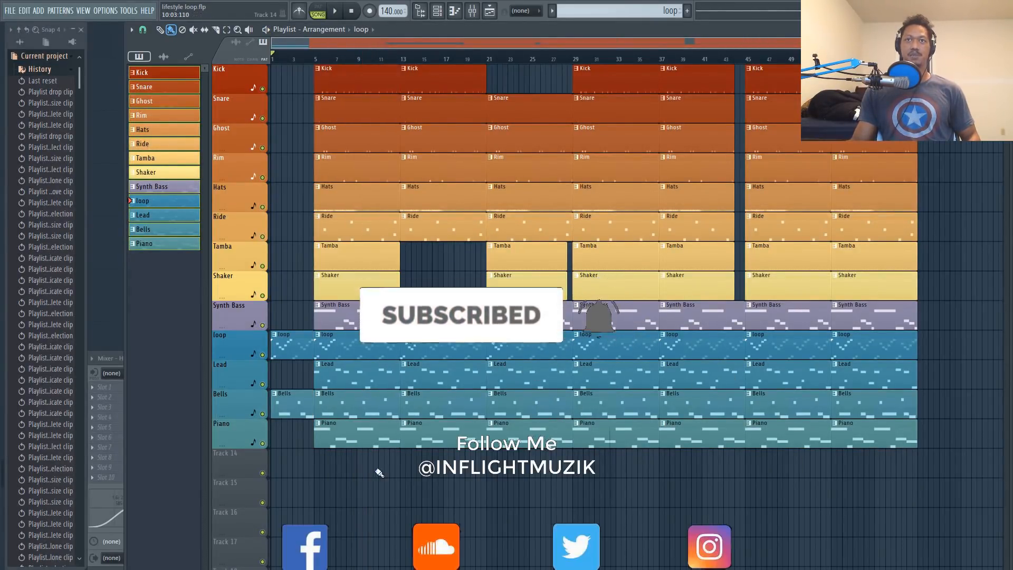
left_click_drag(378, 472, 373, 62)
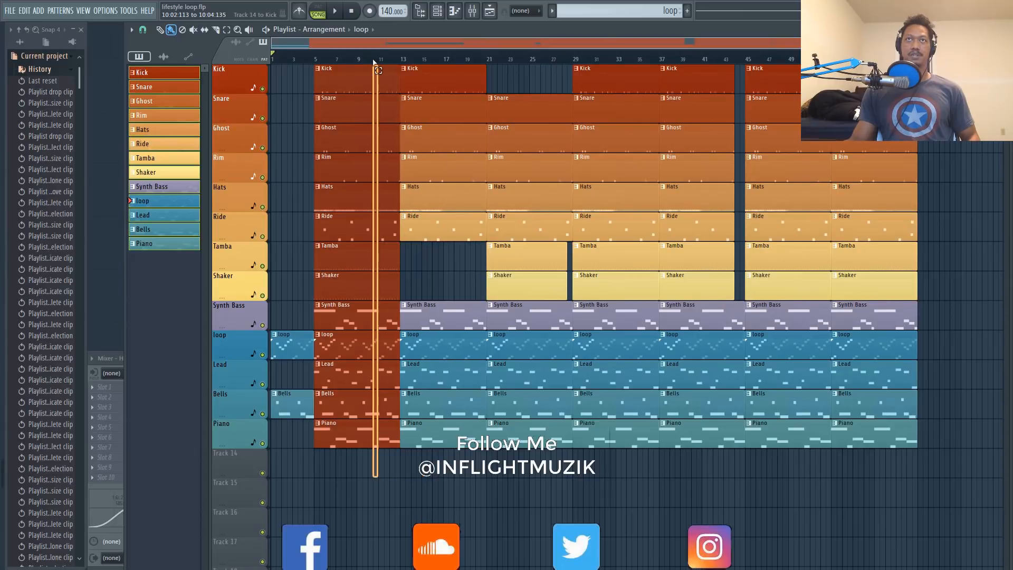
left_click_drag(399, 442, 357, 359)
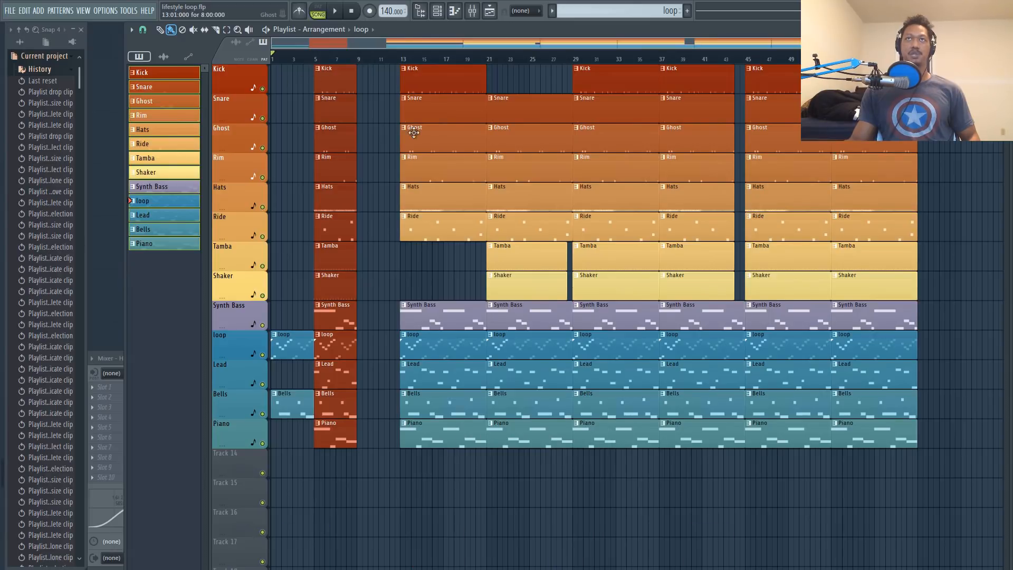
left_click_drag(393, 69, 917, 449)
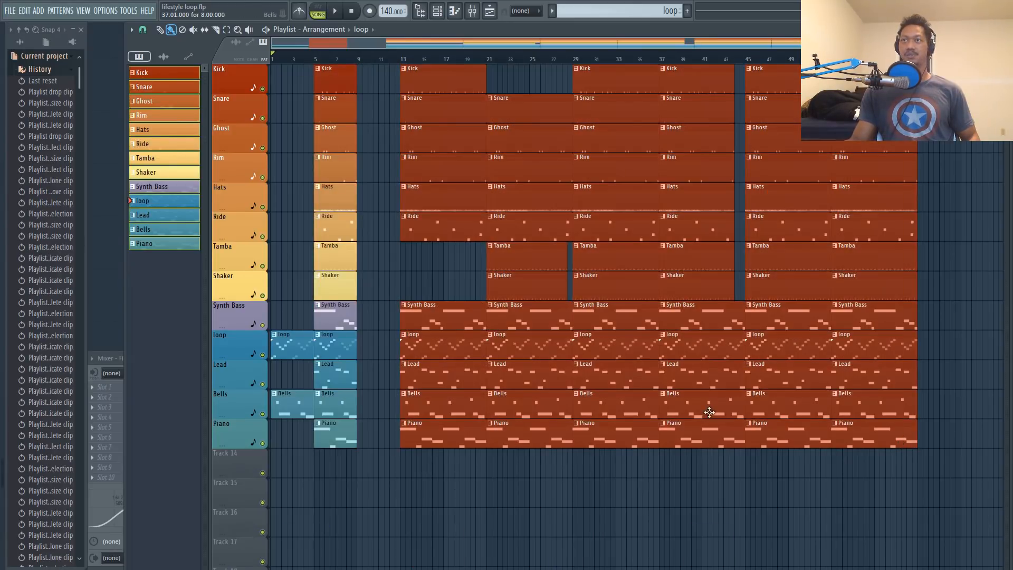
left_click_drag(526, 376, 479, 383)
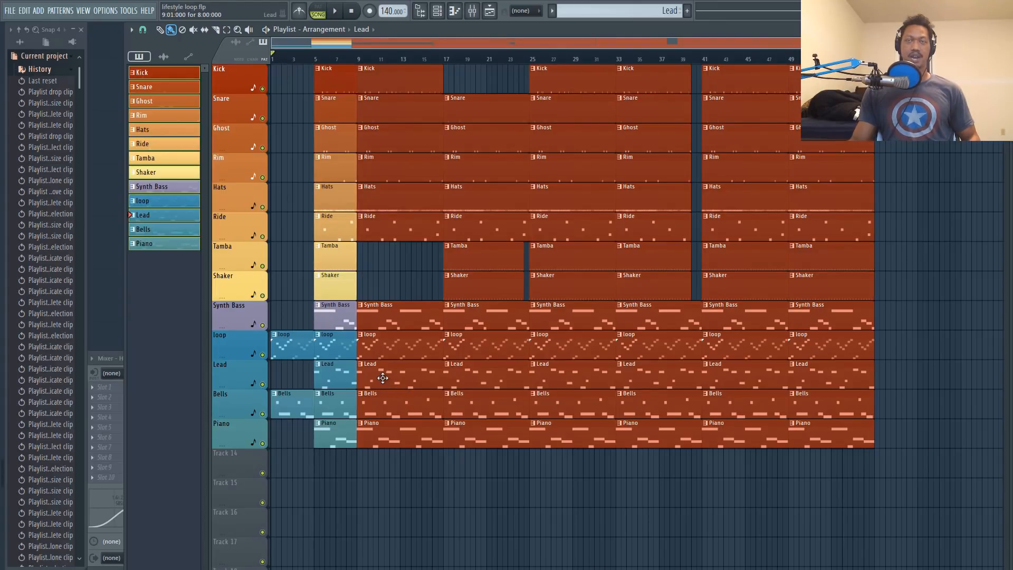
Step: Delete the Lead and Piano clips from bar 9 up to bar 41
right_click(382, 377)
right_click(385, 441)
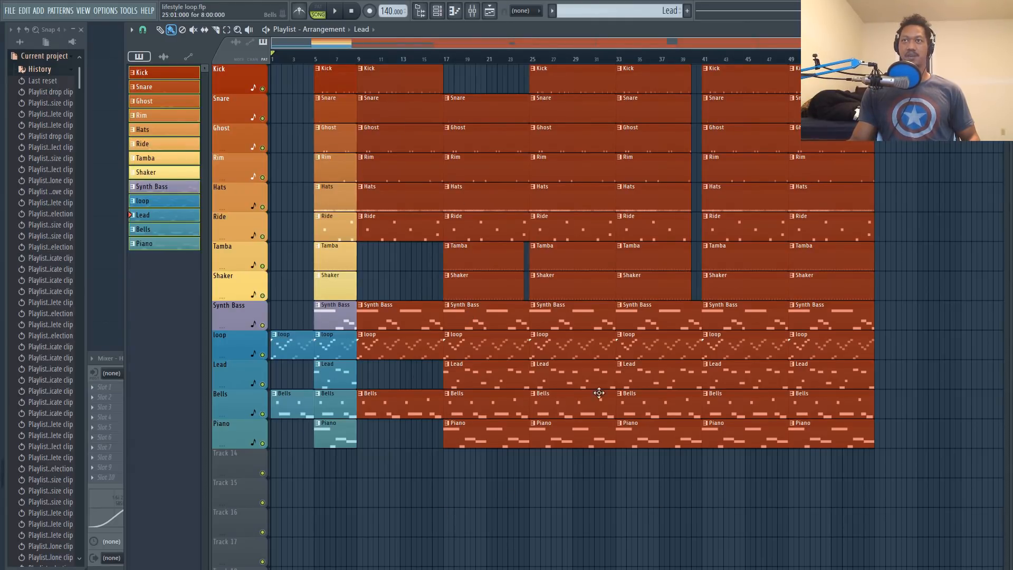
right_click(507, 372)
right_click(572, 377)
right_click(641, 384)
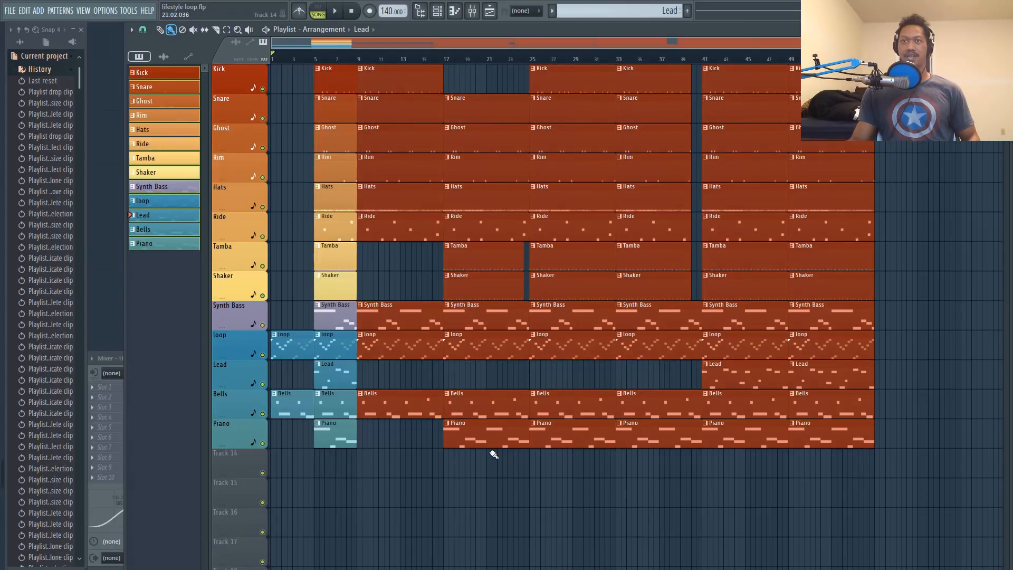
right_click(486, 446)
right_click(572, 447)
right_click(628, 447)
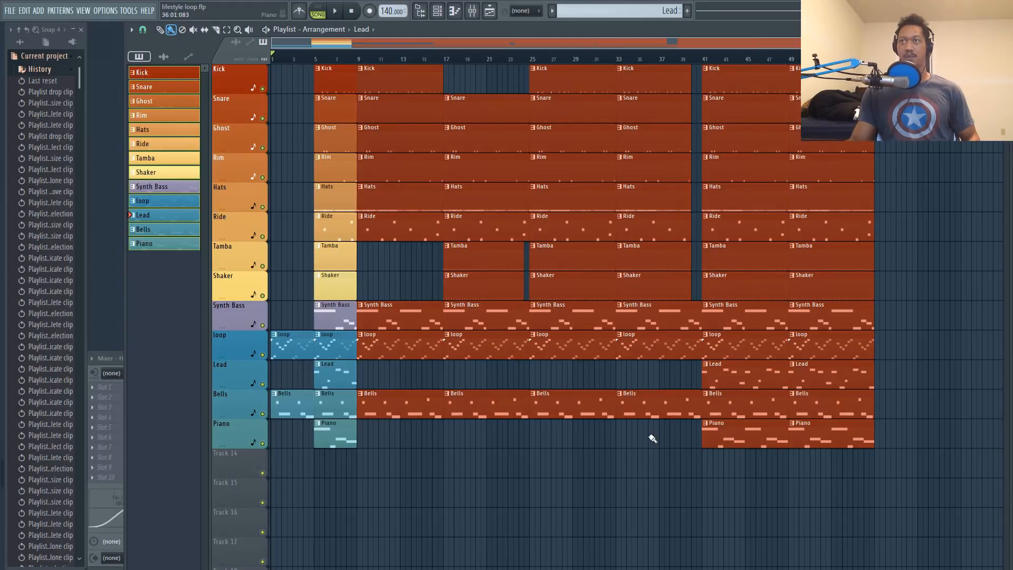
Step: Play the arrangement from bar 5 and slightly lower the Ride track's volume in the mixer
key("space")
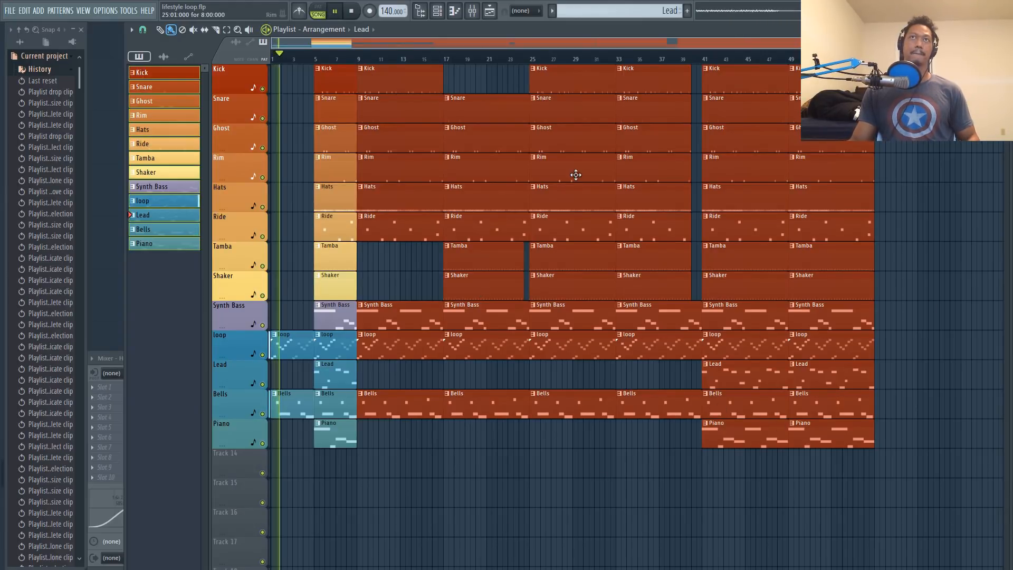
left_click(325, 59)
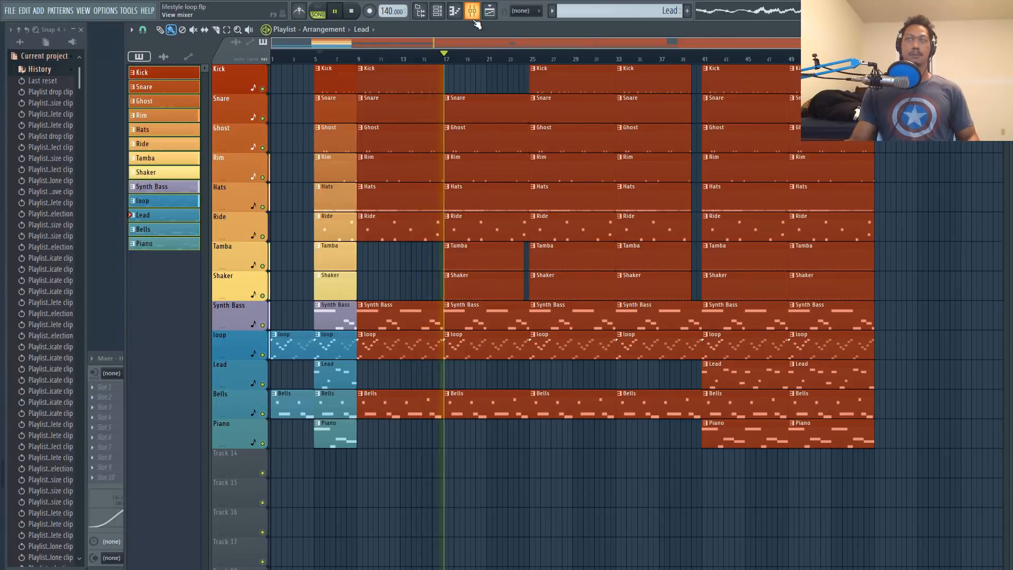
key("F9")
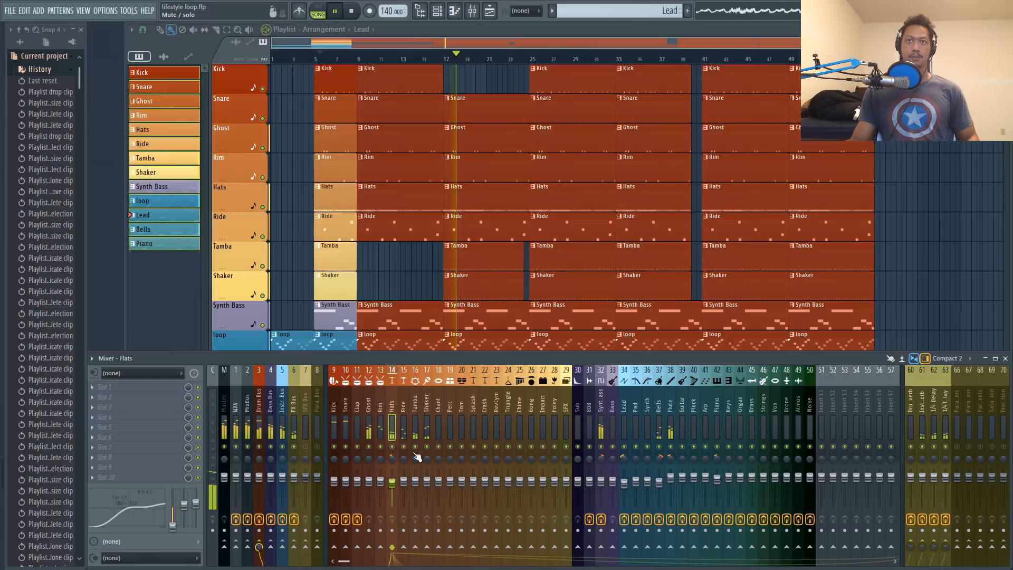
left_click_drag(404, 481, 404, 483)
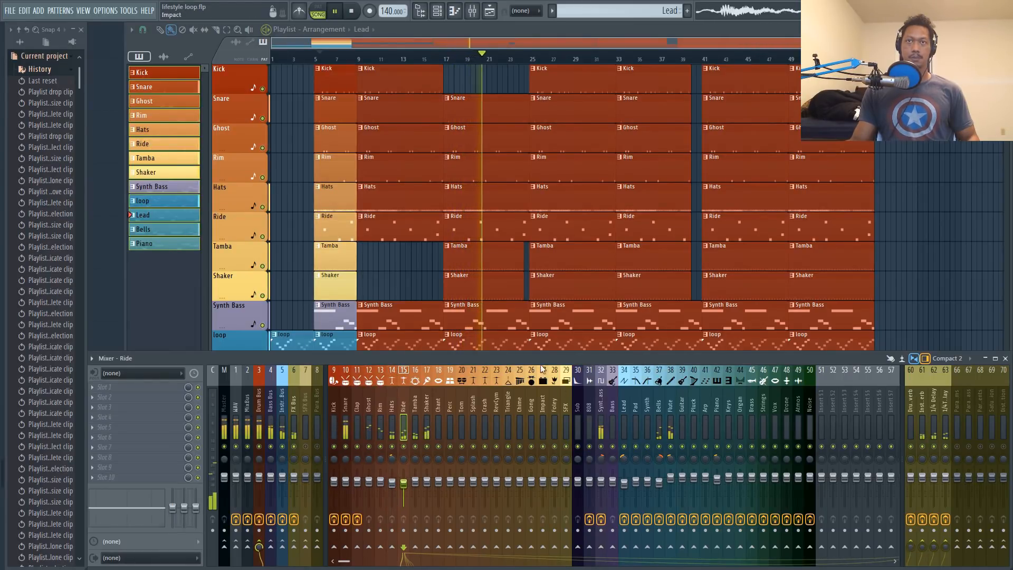
left_click(523, 30)
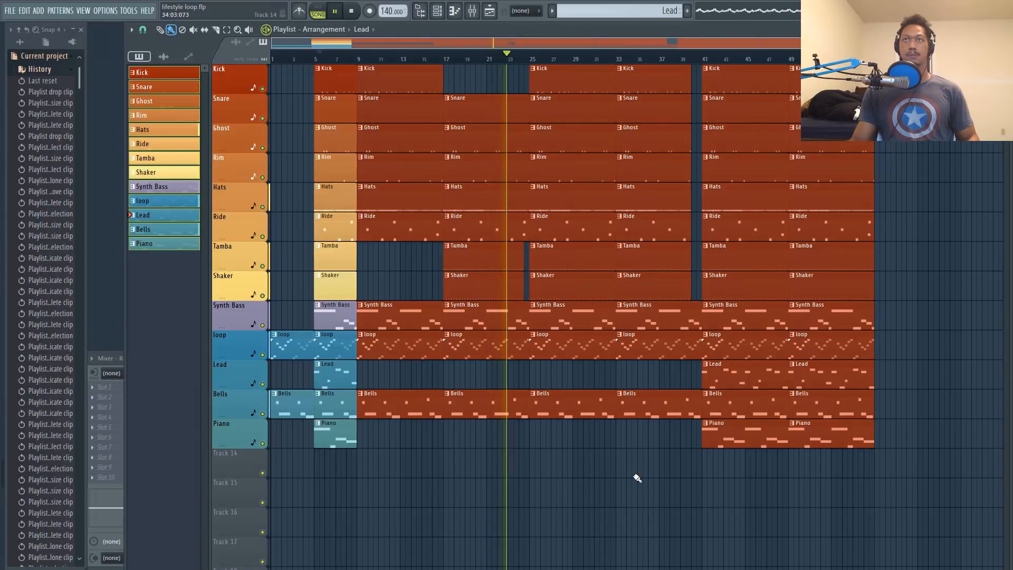
key("F9")
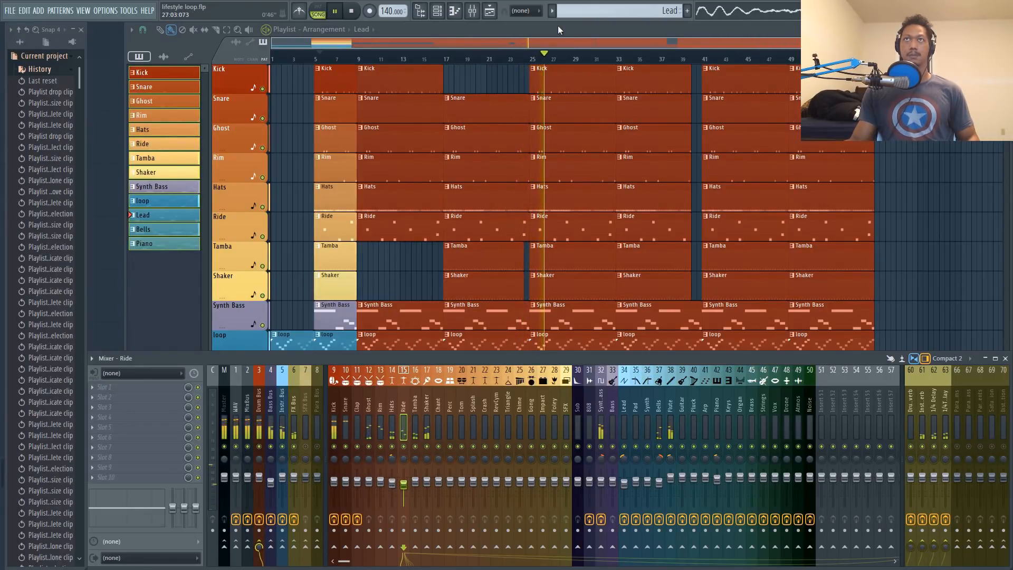
key("F9")
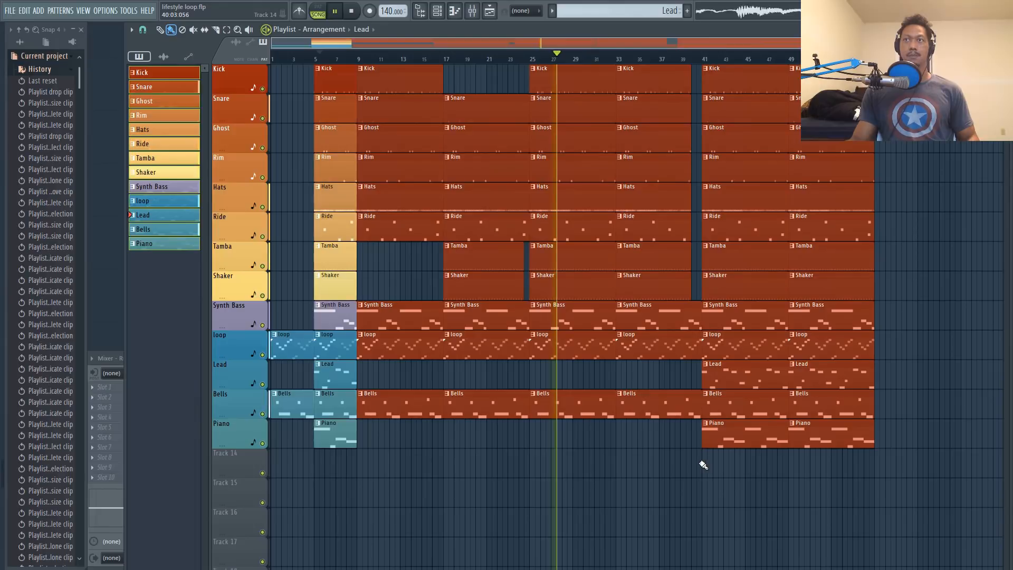
left_click(736, 440)
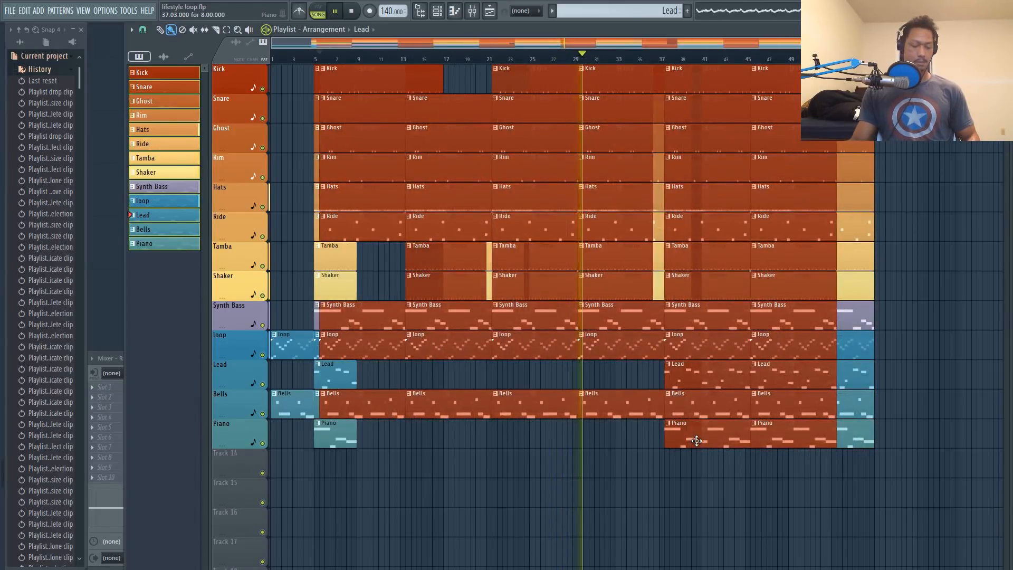
left_click(737, 471)
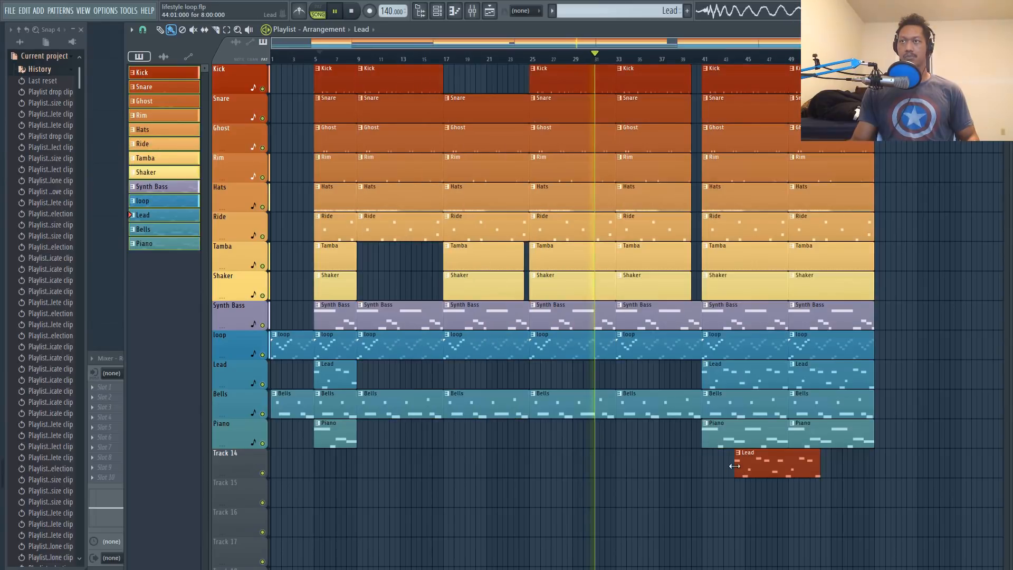
right_click(746, 472)
Step: Add a Piano clip at bar 33 and delete the Tamba and Shaker clips there, checking the change with playback from bar 31
left_click(641, 443)
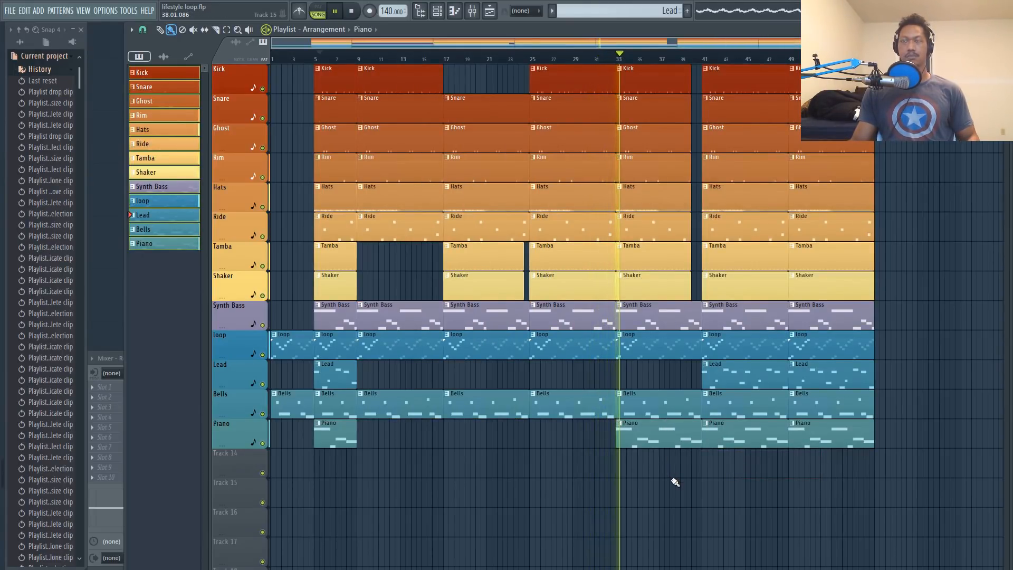
key("space")
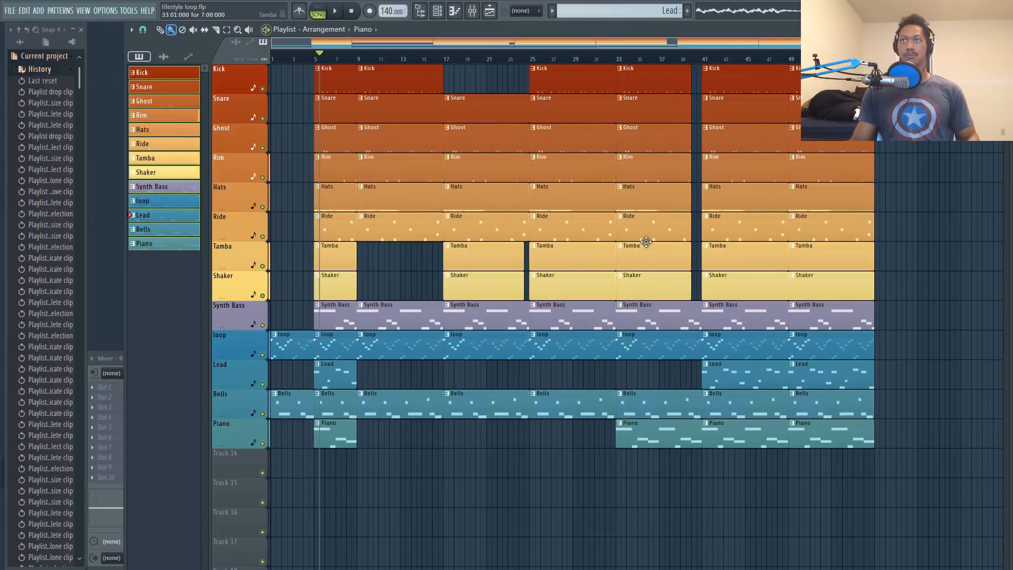
right_click(646, 257)
right_click(644, 286)
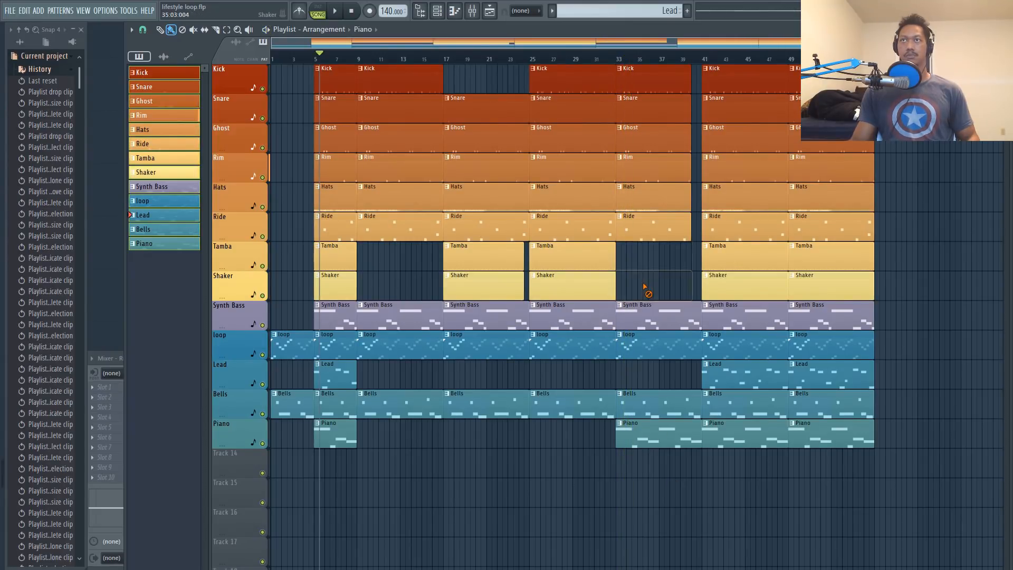
left_click(596, 62)
key("space")
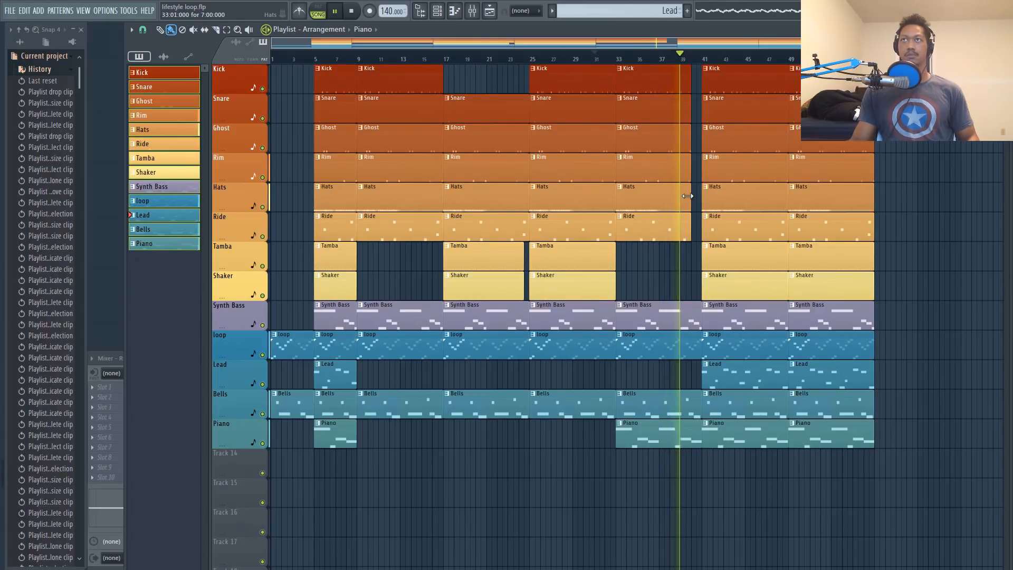
Step: Shorten the drum clips at bar 33 to 6 bars and delete the Kick clip there, checking the change with playback
key("space")
left_click_drag(697, 80, 618, 240)
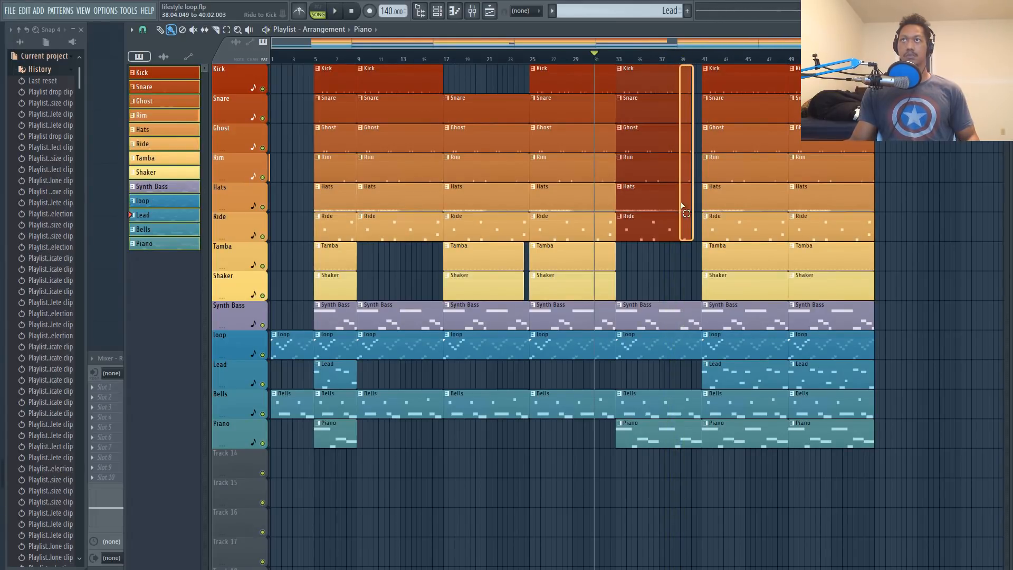
left_click_drag(688, 238, 678, 235)
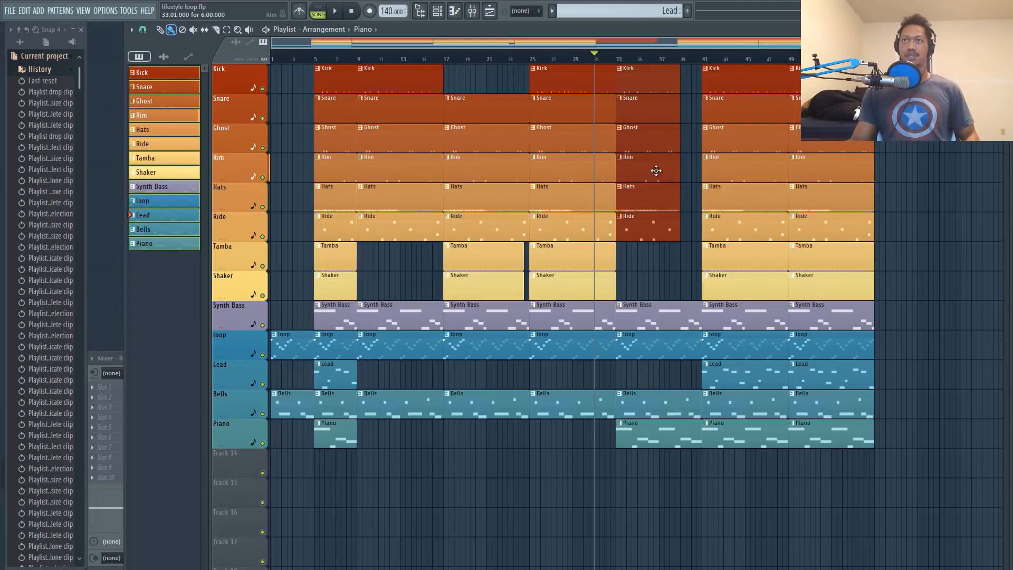
right_click(634, 75)
key("space")
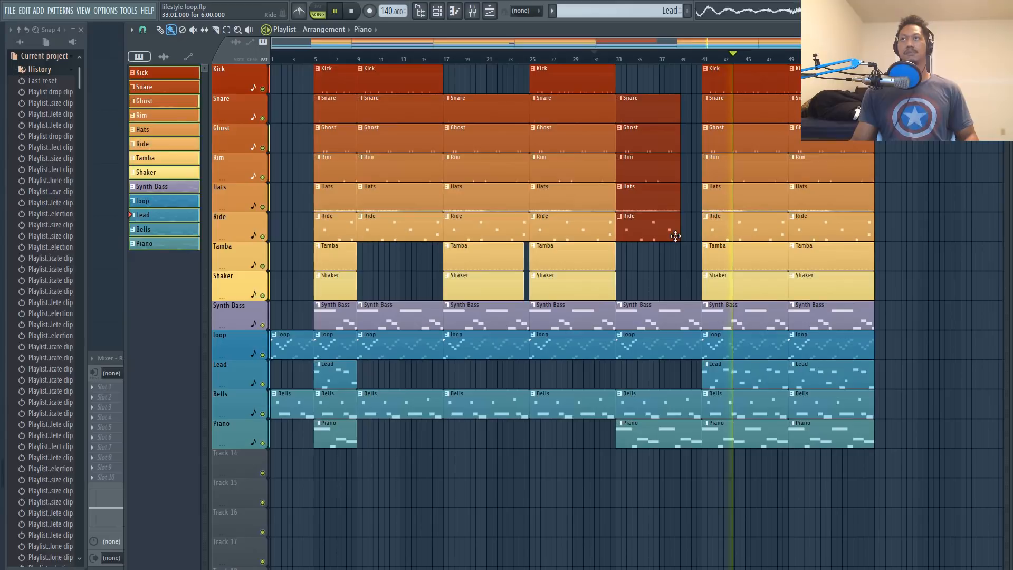
key("space")
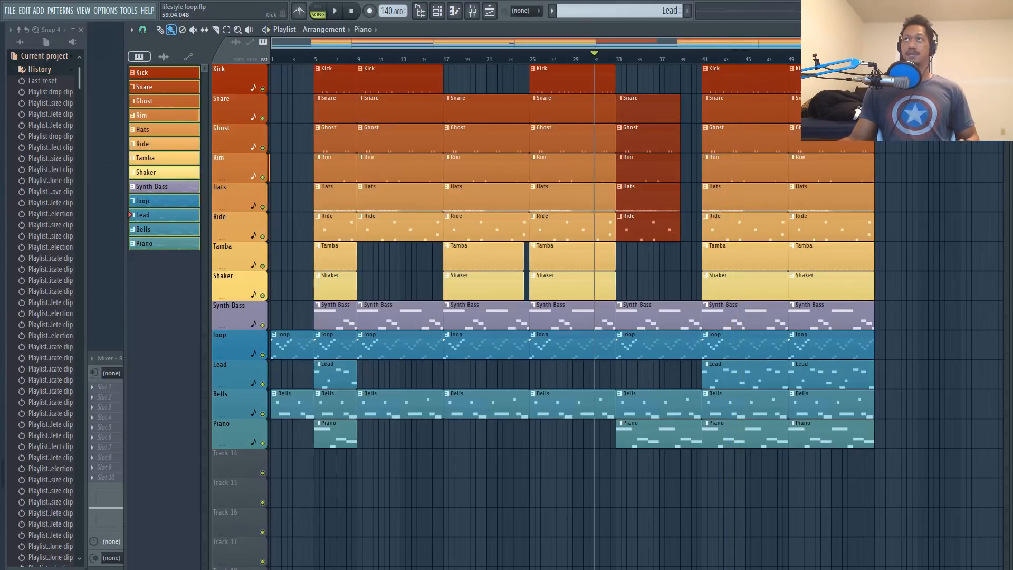
Step: Duplicate all clips from bar 9 onward so the copies start at bar 57
left_click_drag(916, 79, 399, 447)
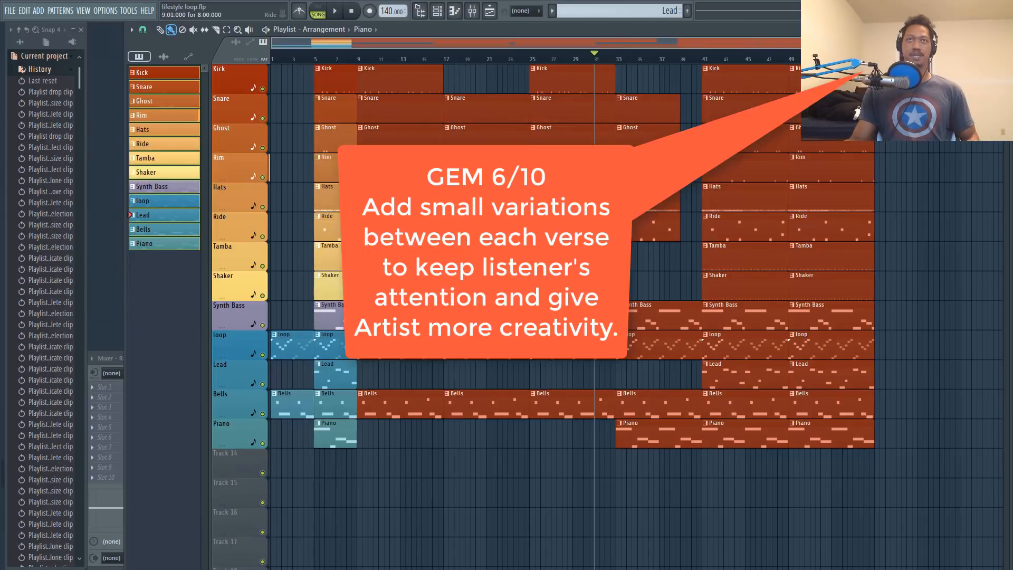
key("ctrl+b")
left_click_drag(893, 243, 888, 243)
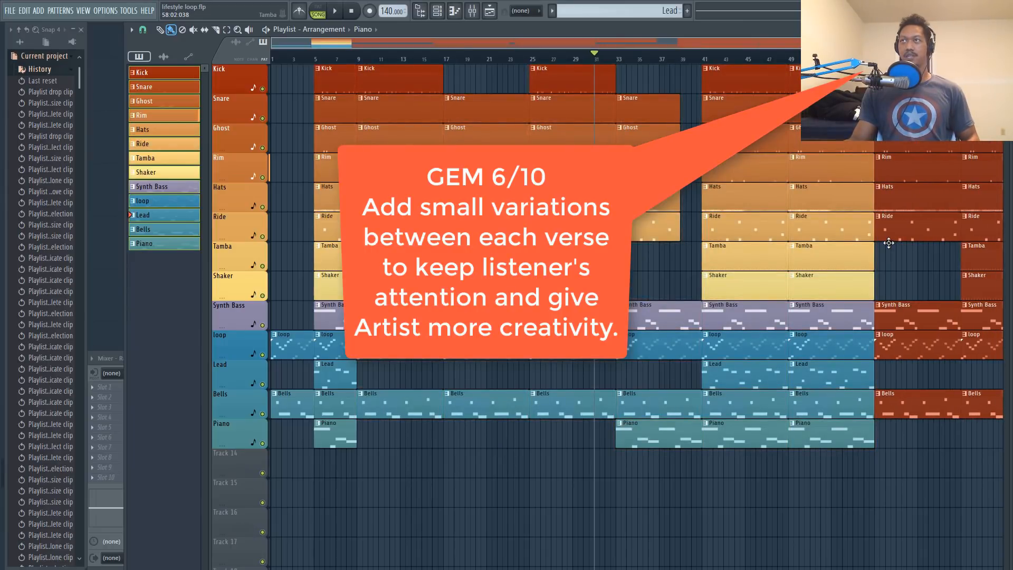
left_click_drag(684, 47, 715, 66)
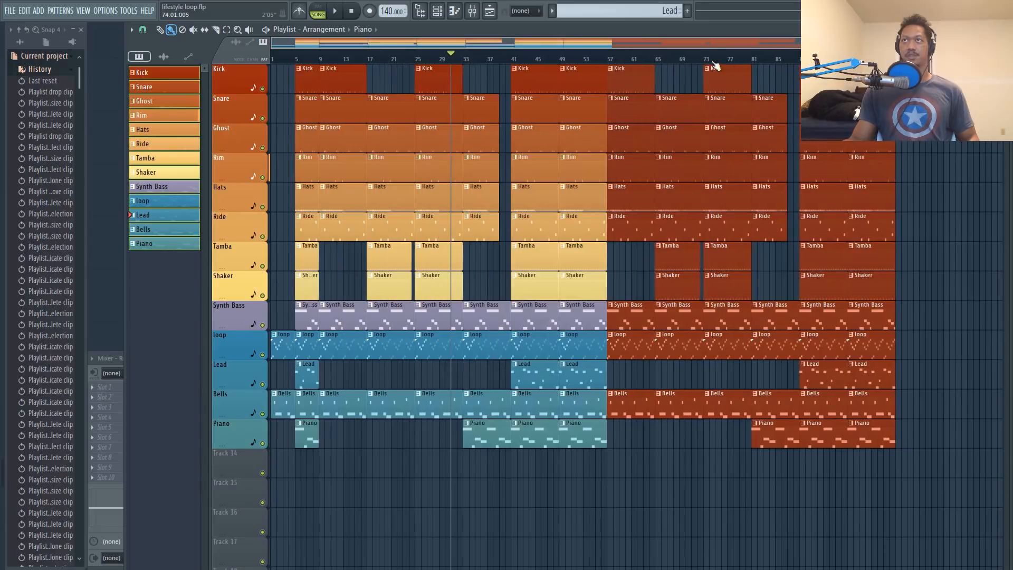
Step: Add a Kick clip at bar 81 and lengthen the Kick, Snare, Ghost, Rim, Hats and Ride clips there to 7 bars
left_click(762, 80)
right_click(772, 80)
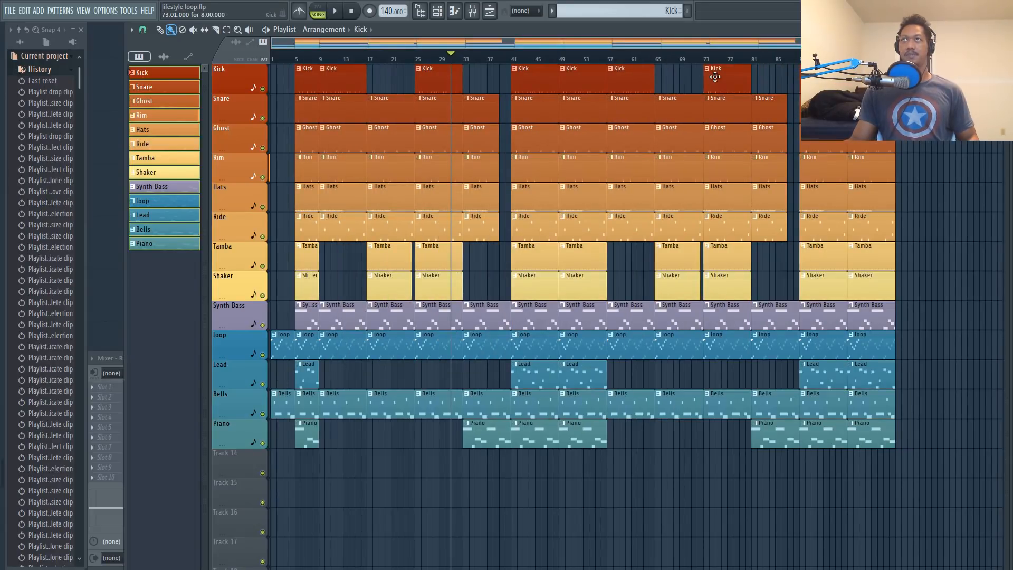
left_click_drag(714, 77, 788, 231)
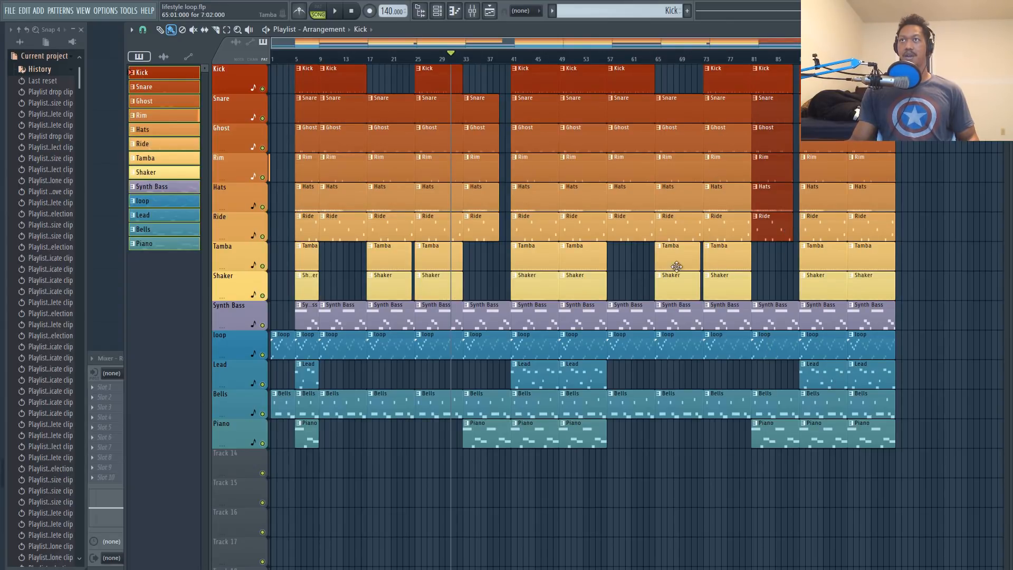
Step: Place a copy of the Lead clip at bar 73 and play the arrangement from bar 56
left_click_drag(830, 380, 683, 383)
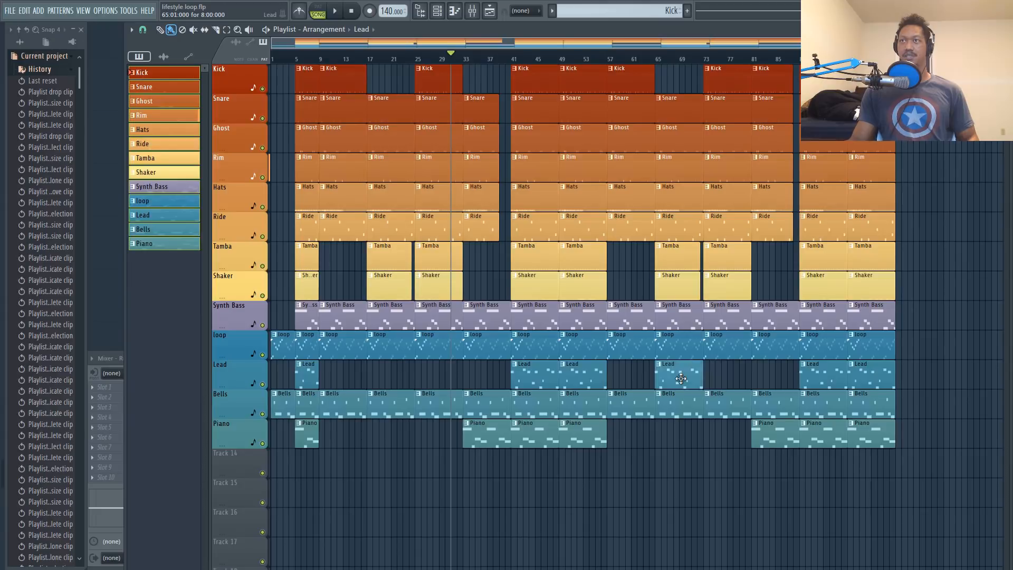
left_click_drag(681, 379, 731, 385)
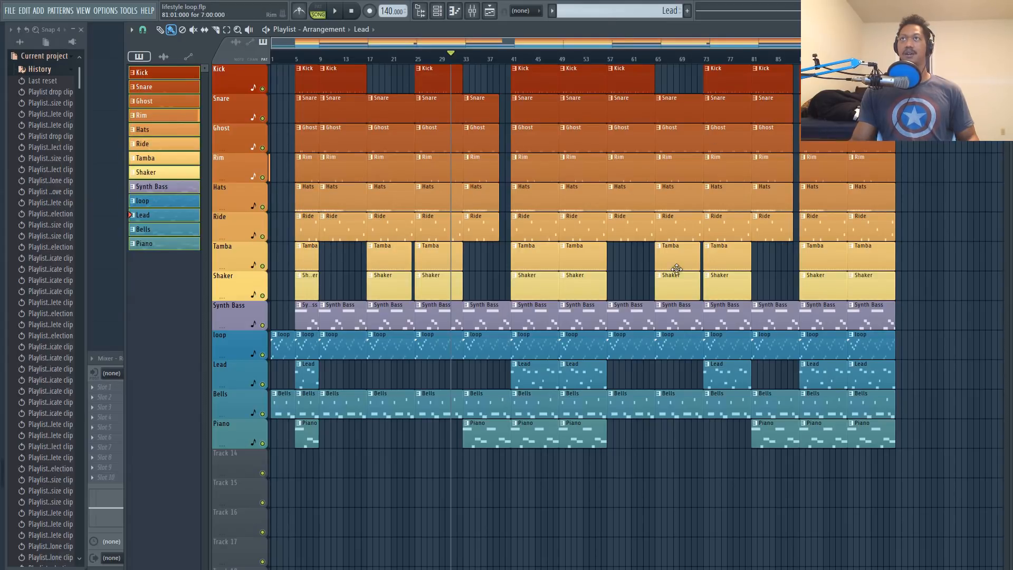
left_click(604, 58)
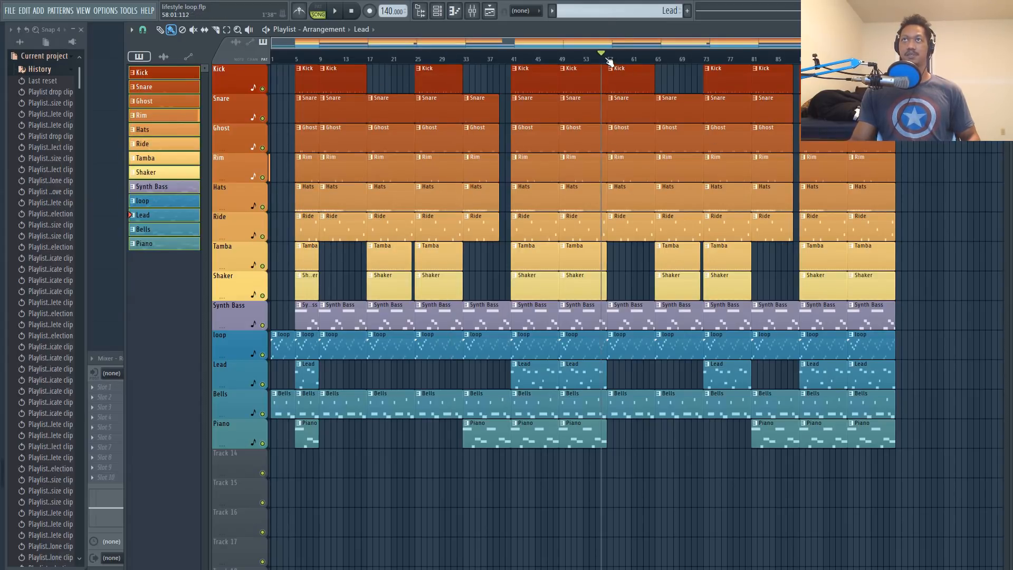
key("space")
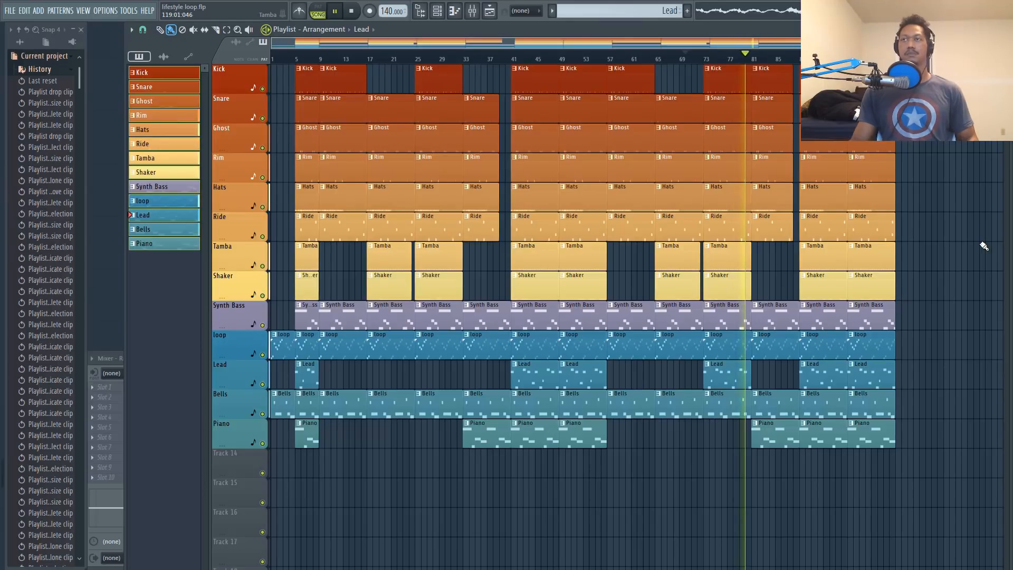
Step: Move the Lead clip from bar 73 to bar 65 and play the arrangement from bar 64
key("space")
left_click_drag(727, 373, 712, 380)
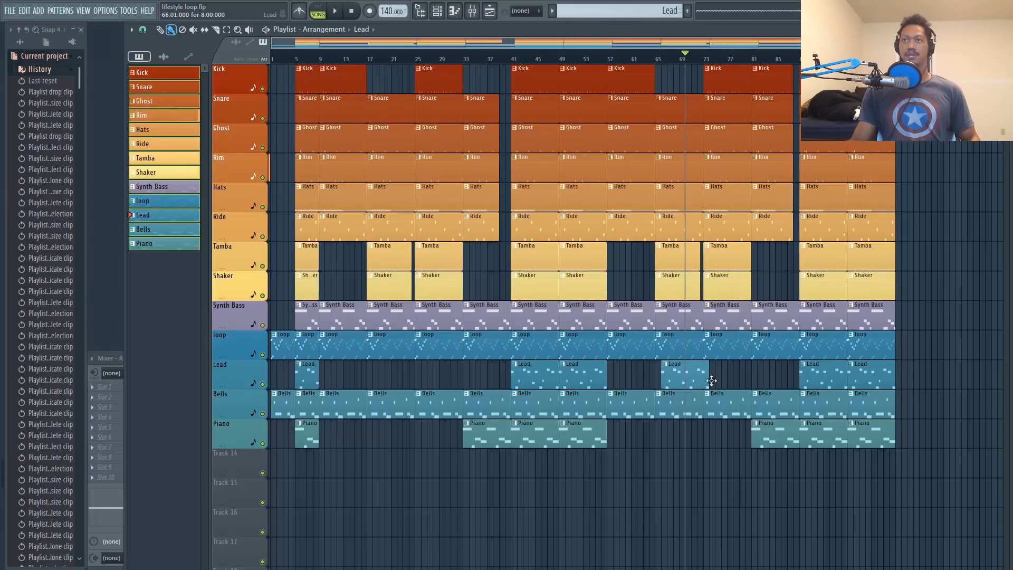
left_click(652, 62)
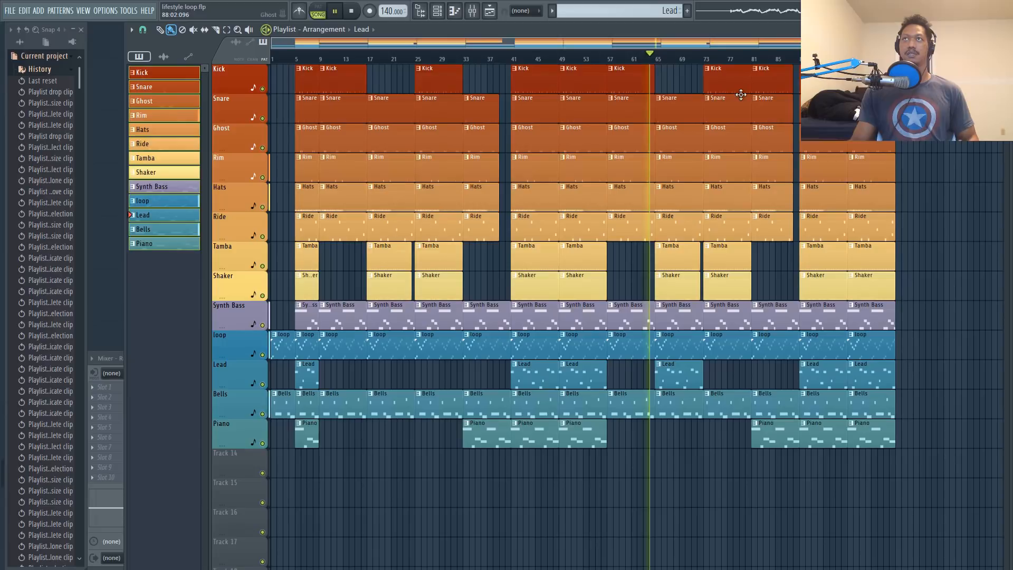
key("space")
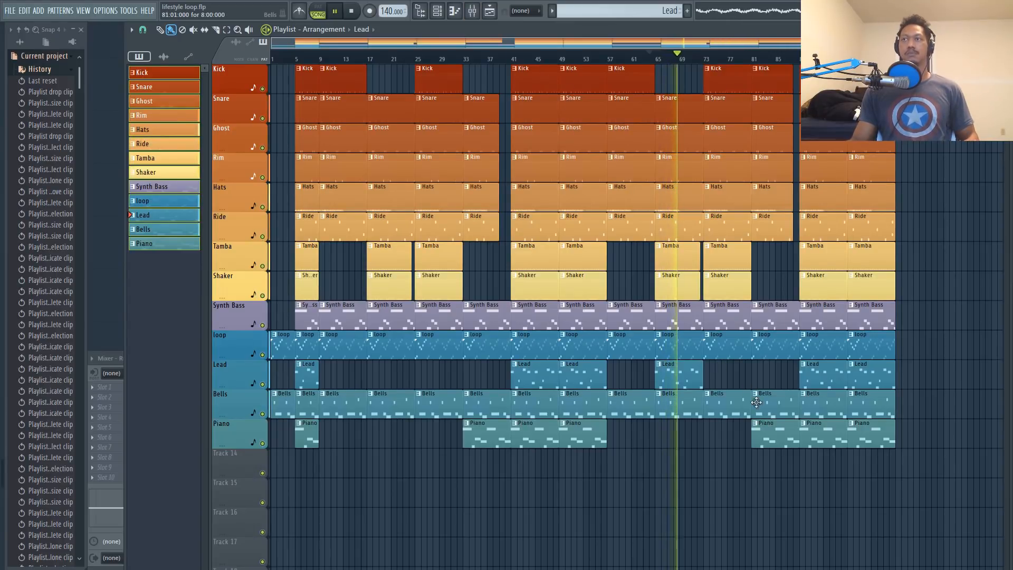
Step: Replace the Piano clip at bar 81 with one at bar 73, and try a Lead clip at bar 81 before removing it
left_click_drag(775, 438, 728, 439)
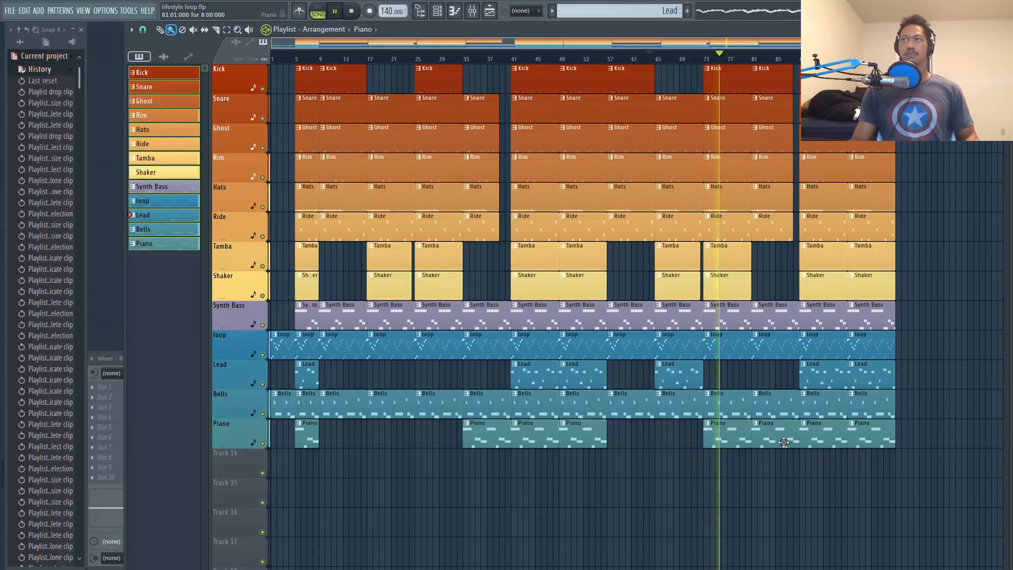
right_click(786, 442)
left_click_drag(828, 375, 779, 373)
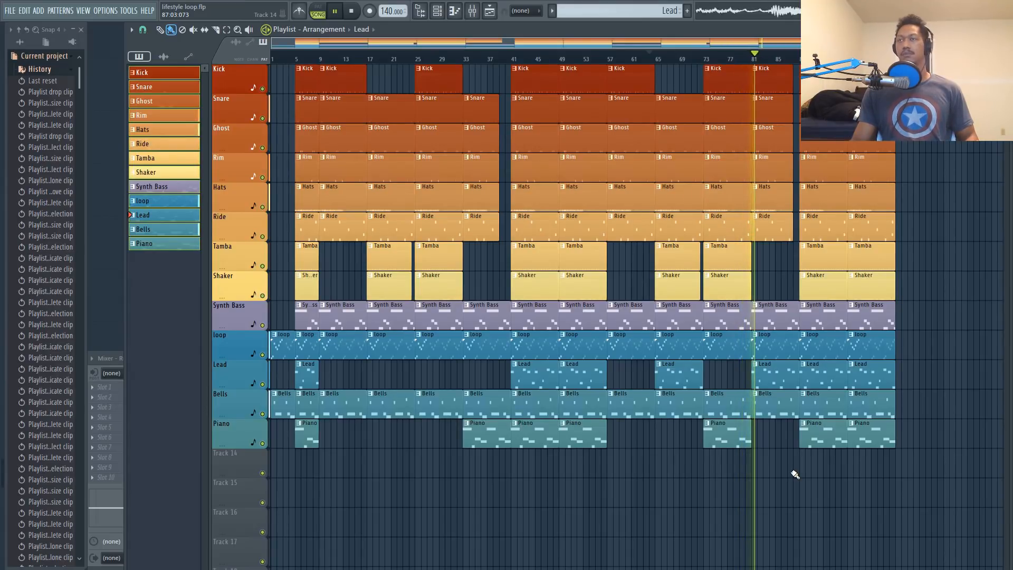
right_click(781, 372)
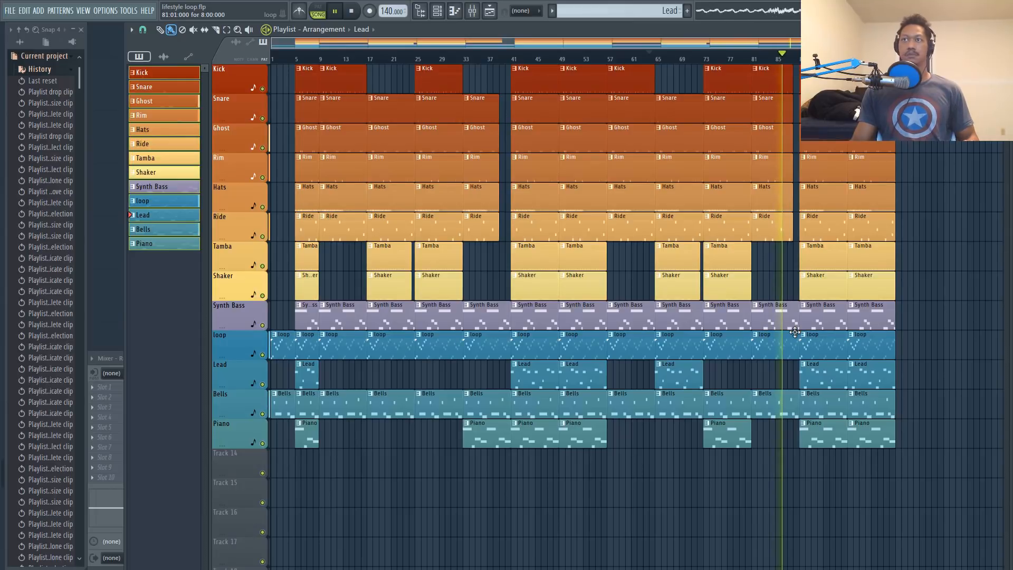
left_click(754, 62)
key("space")
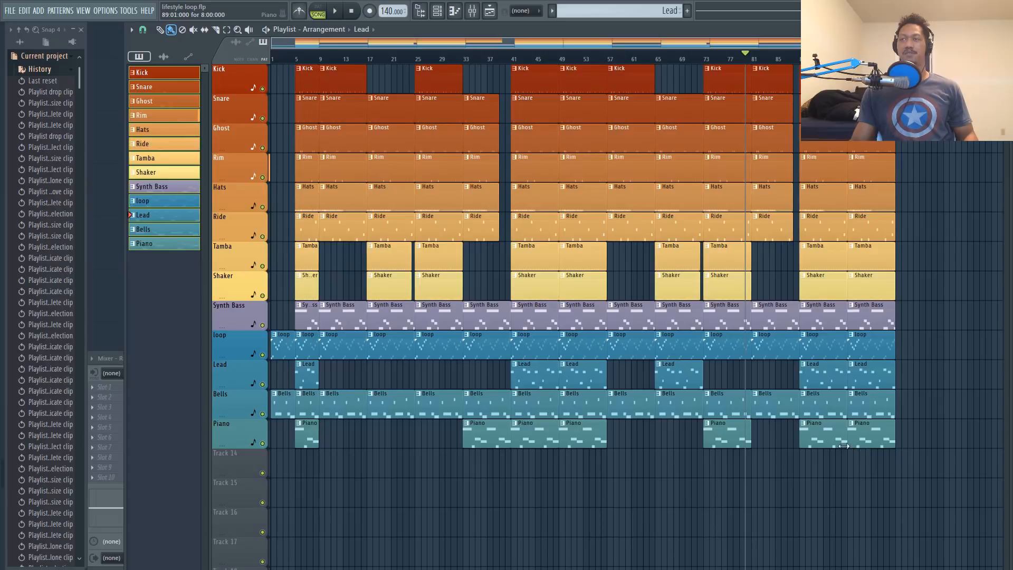
Step: Replace the Bells clip at bar 81 with two shorter ones at bars 81 and 85, auditioning from bar 78
right_click(763, 408)
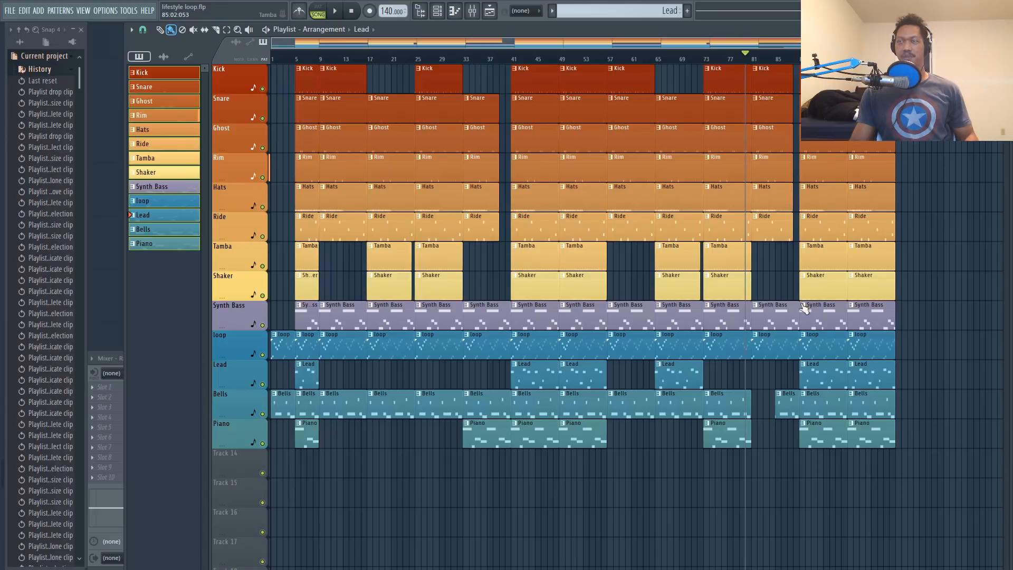
left_click(733, 62)
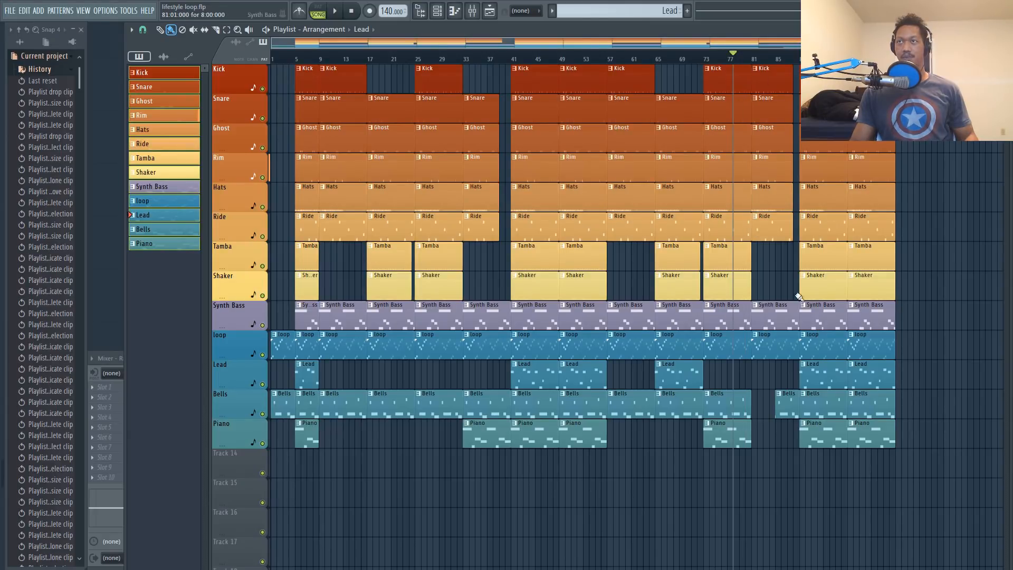
key("space")
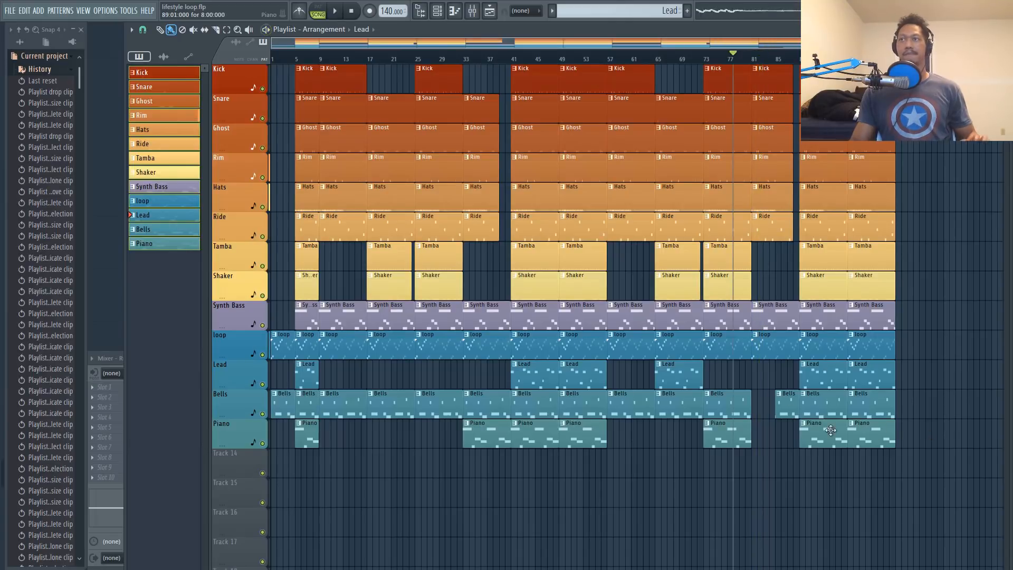
key("space")
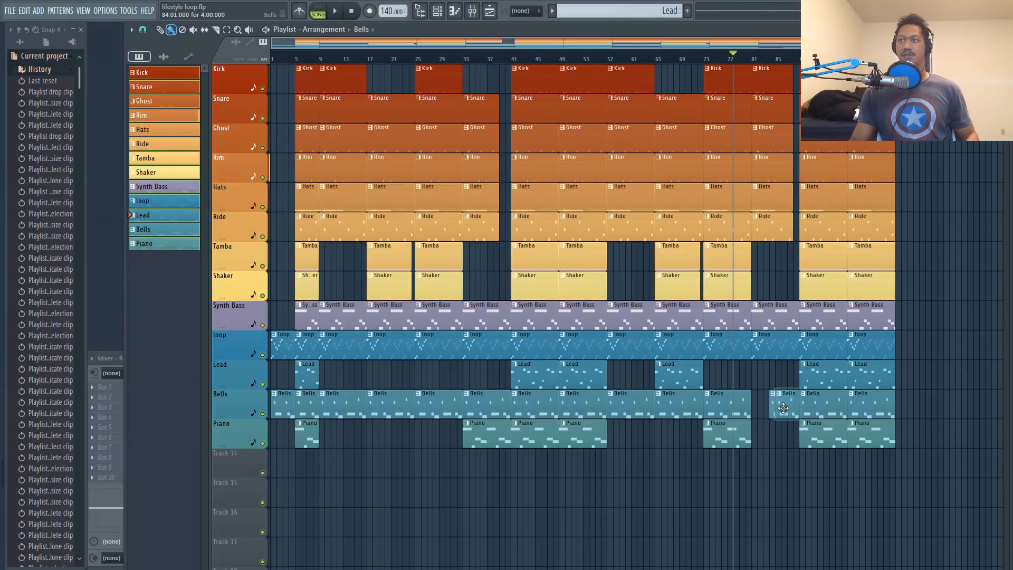
left_click_drag(782, 408, 766, 406)
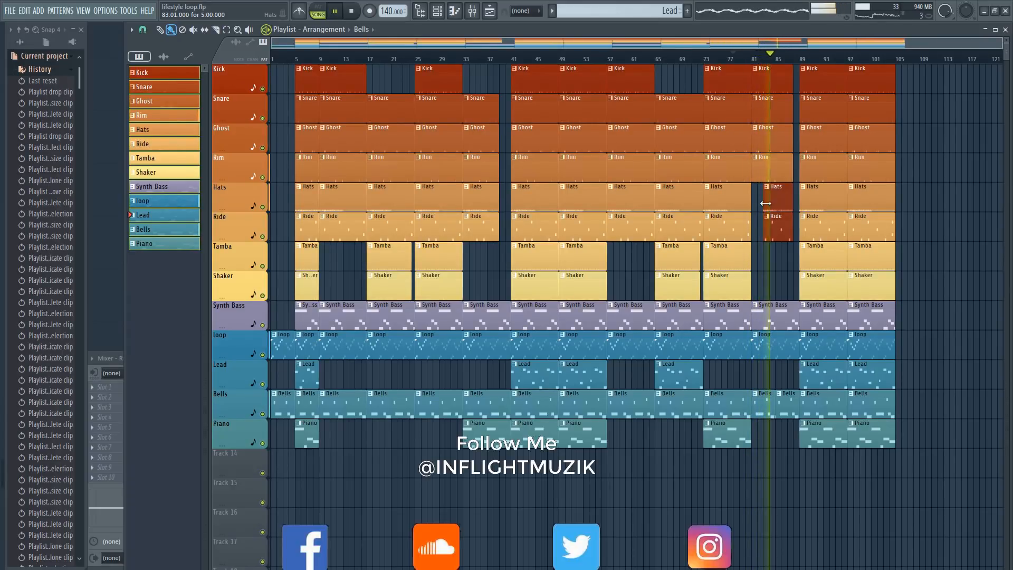
Step: Make the Hats and Ride clips near bar 81 run from bar 83 to bar 89, and add a Piano clip at bar 85
left_click_drag(792, 229, 799, 229)
left_click_drag(753, 406, 764, 406)
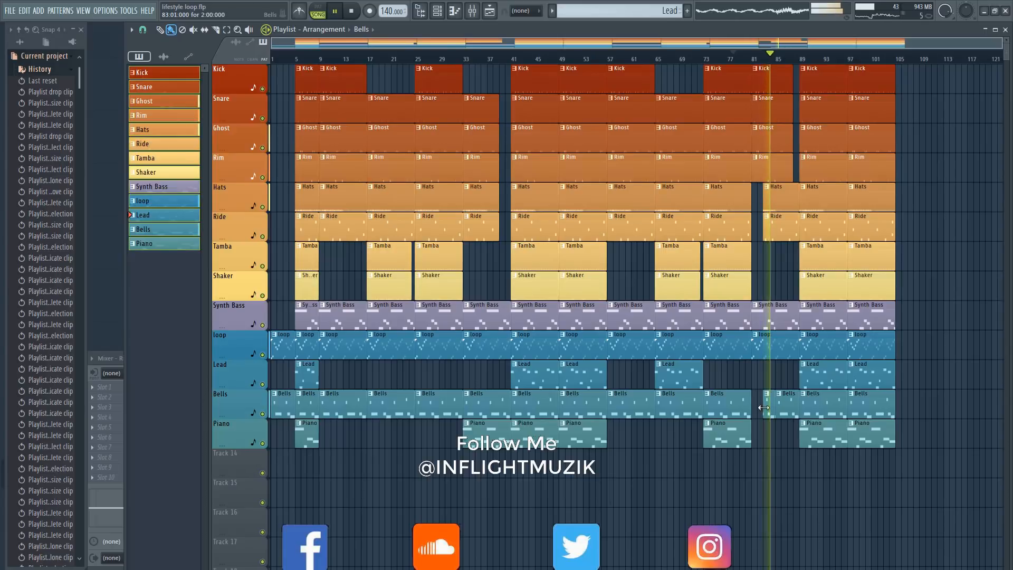
left_click_drag(763, 407, 757, 407)
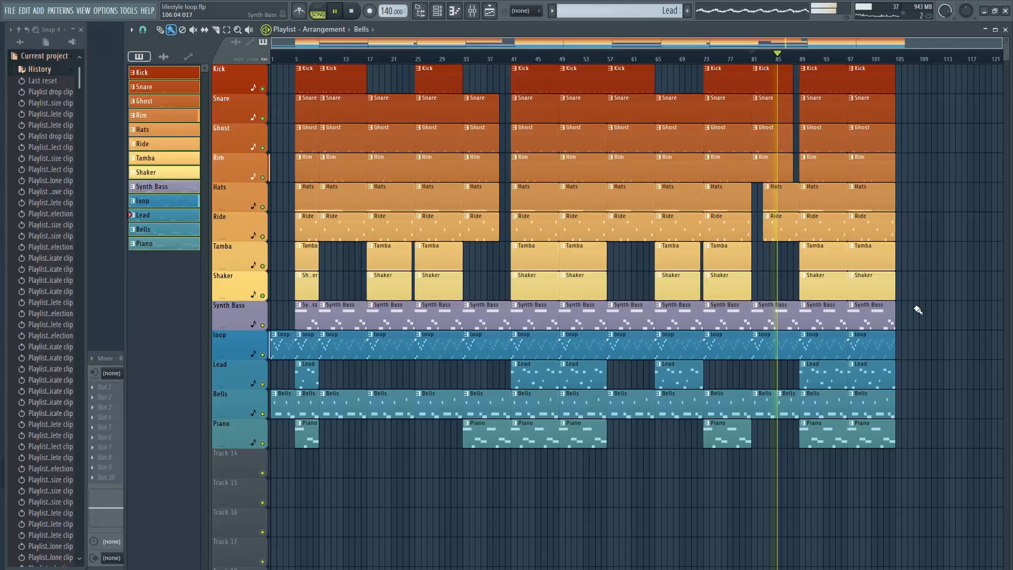
left_click_drag(721, 441, 781, 440)
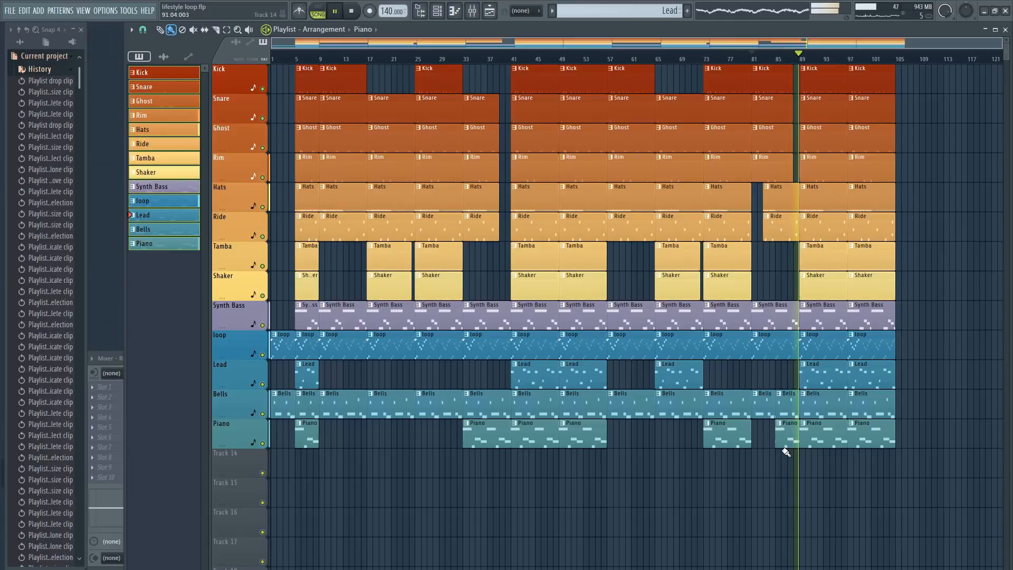
key("space")
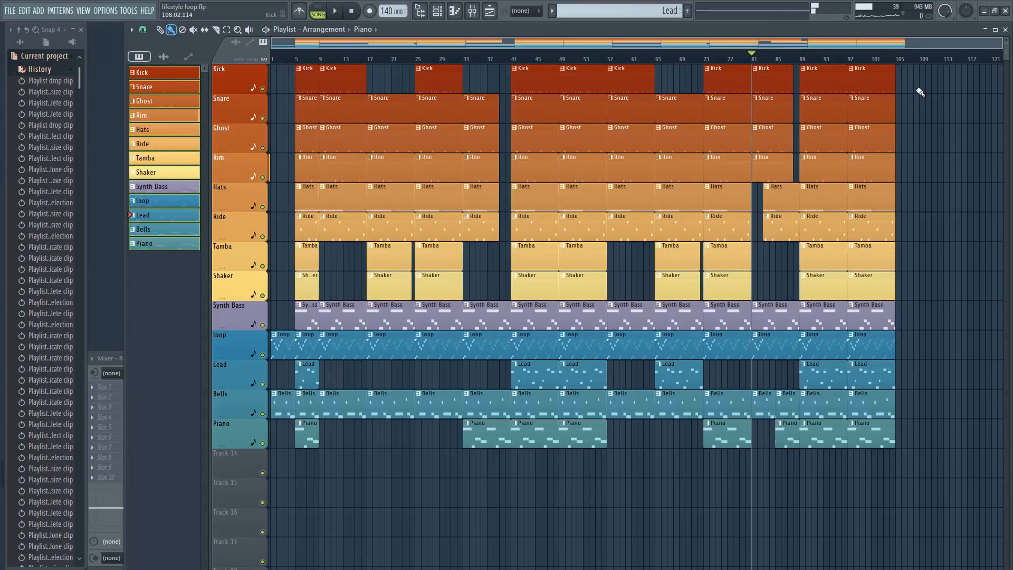
Step: Duplicate all clips from bar 57 onward so the copies start at bar 105
left_click_drag(919, 92, 627, 504)
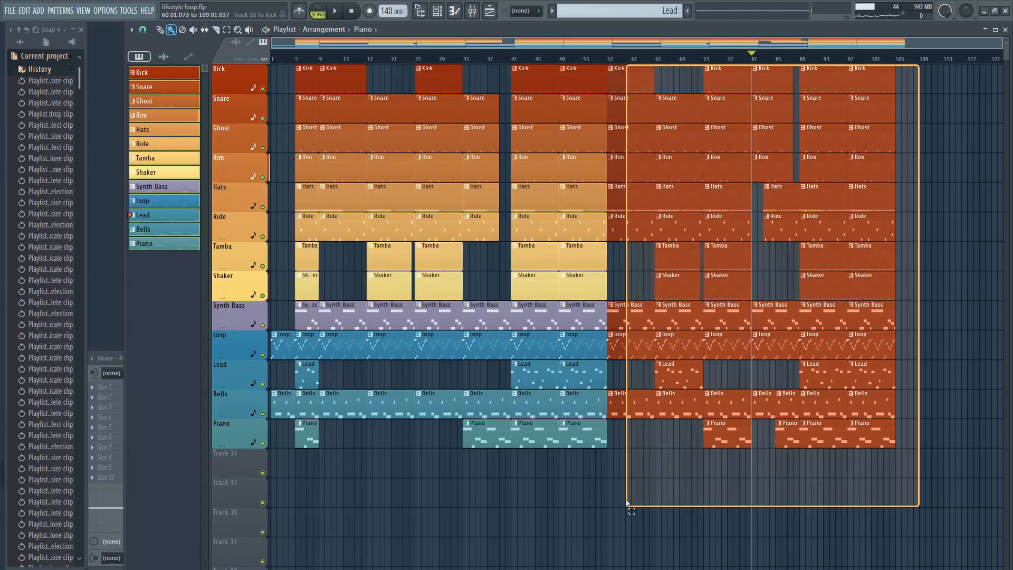
left_click_drag(627, 343, 918, 334)
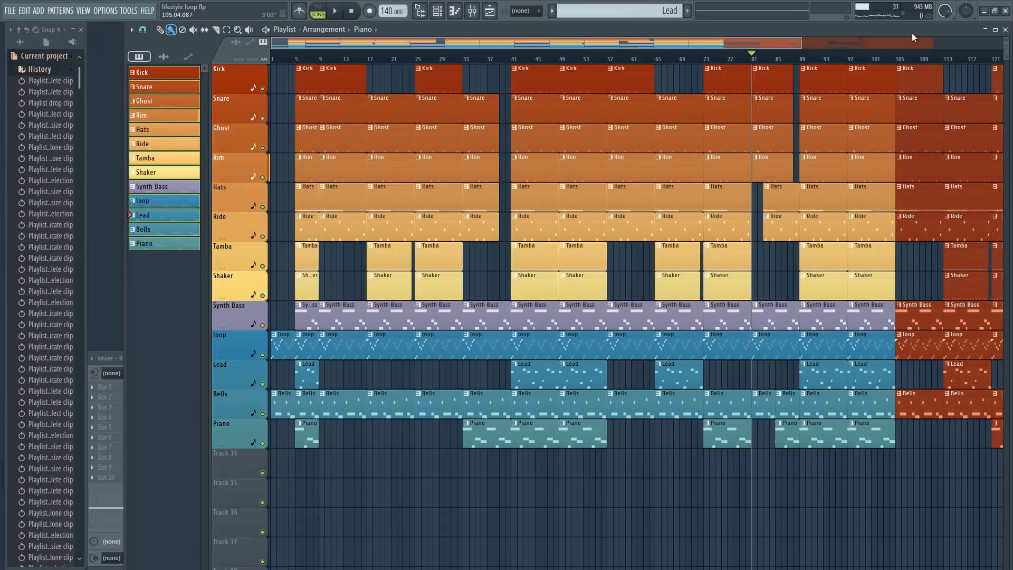
left_click_drag(801, 42, 1012, 51)
Step: Delete the Bells clip at bar 105 and the Lead clip at bar 113, playing the arrangement from bar 104
right_click(737, 401)
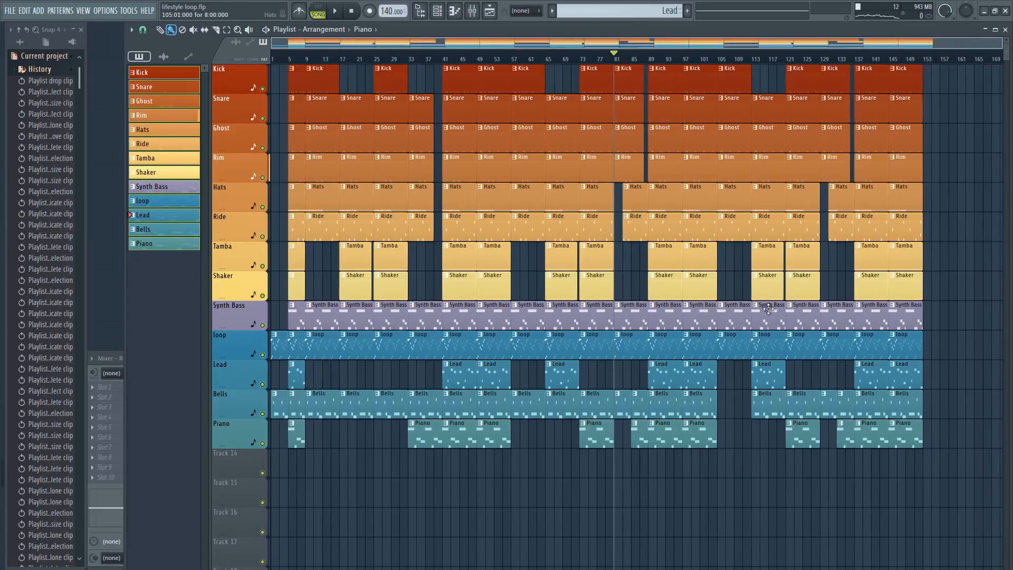
left_click(717, 61)
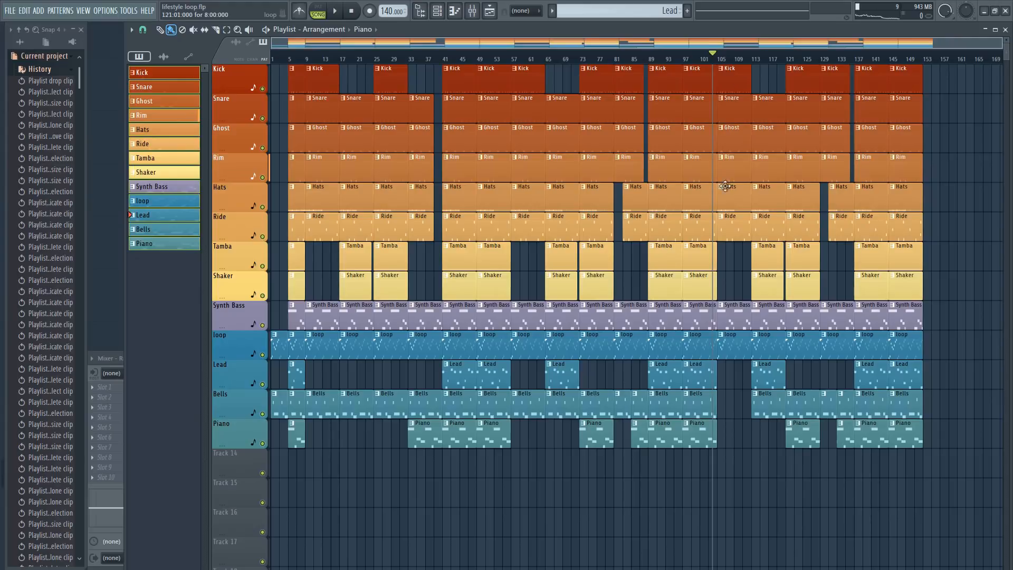
key("space")
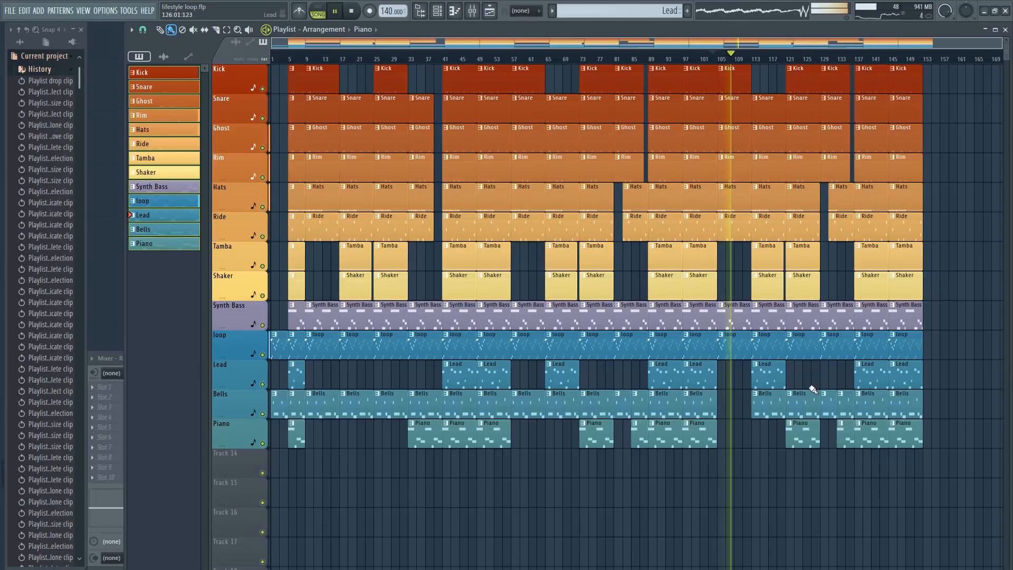
right_click(779, 377)
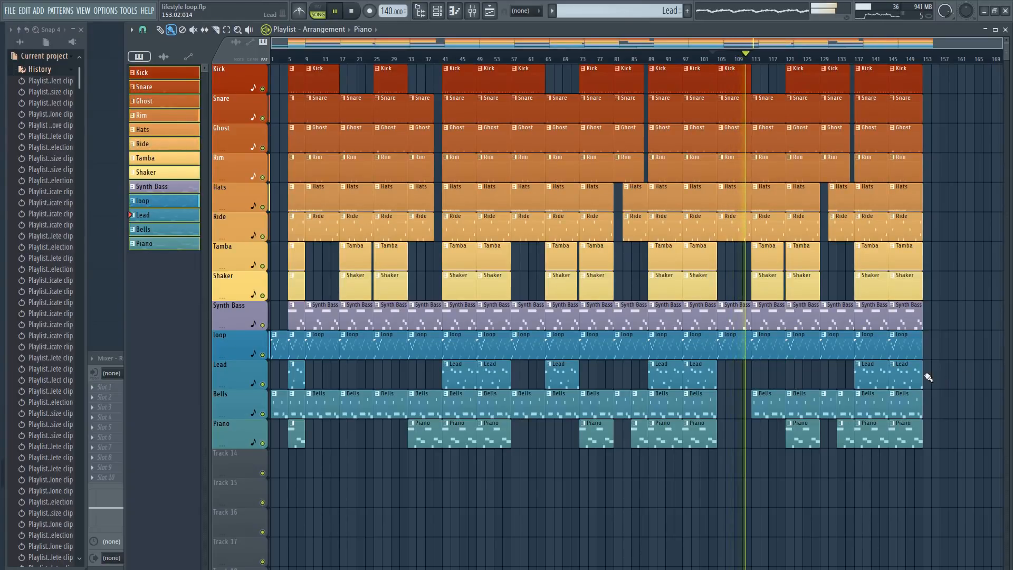
Step: Trim the starts of the Hats, Ride, Tamba and Shaker clips at bar 113 to bar 117, and play from bar 111
key("space")
left_click_drag(765, 193, 765, 284)
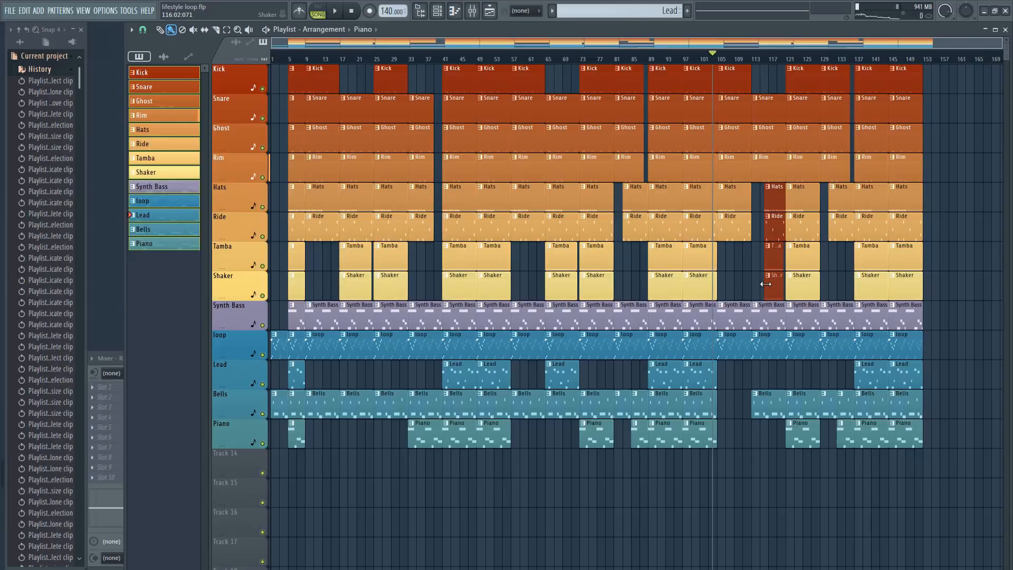
left_click_drag(765, 284, 771, 286)
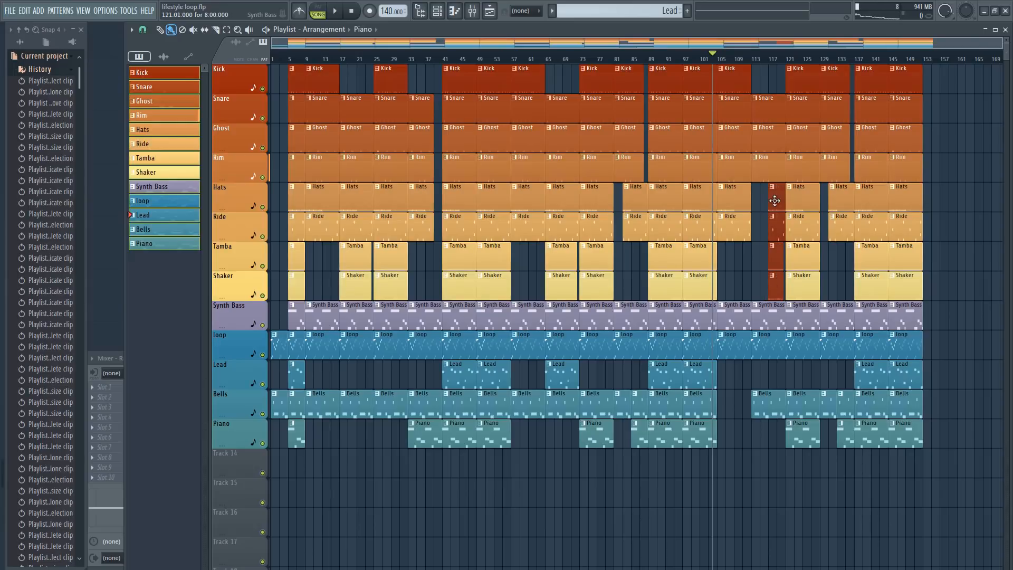
left_click(749, 59)
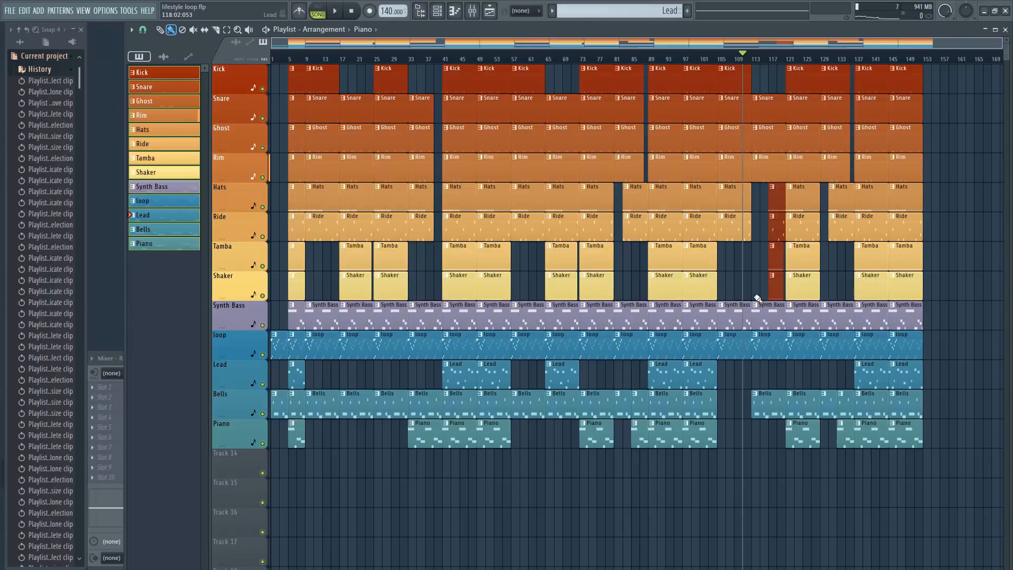
key("space")
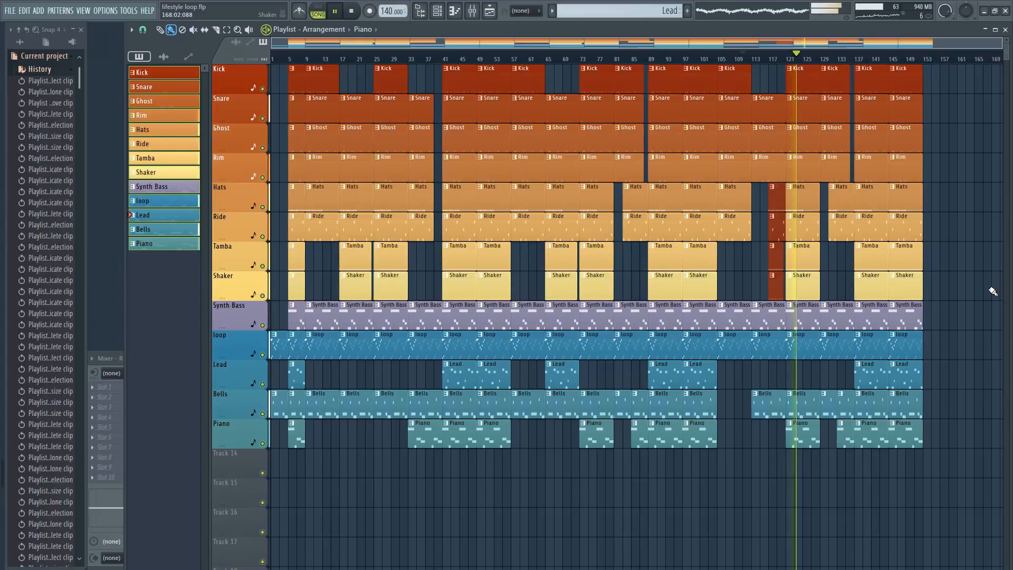
Step: Duplicate the Synth Bass, loop, Lead, Bells and Piano clips from bar 145 to bar 153, deleting the Lead copy while auditioning the ending
left_click_drag(954, 299, 905, 446)
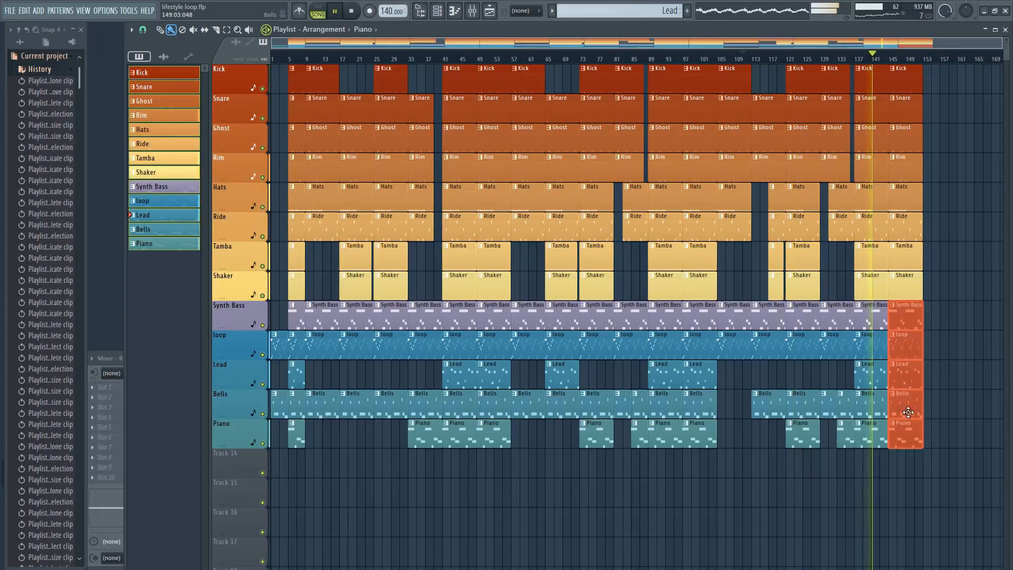
key("ctrl+b")
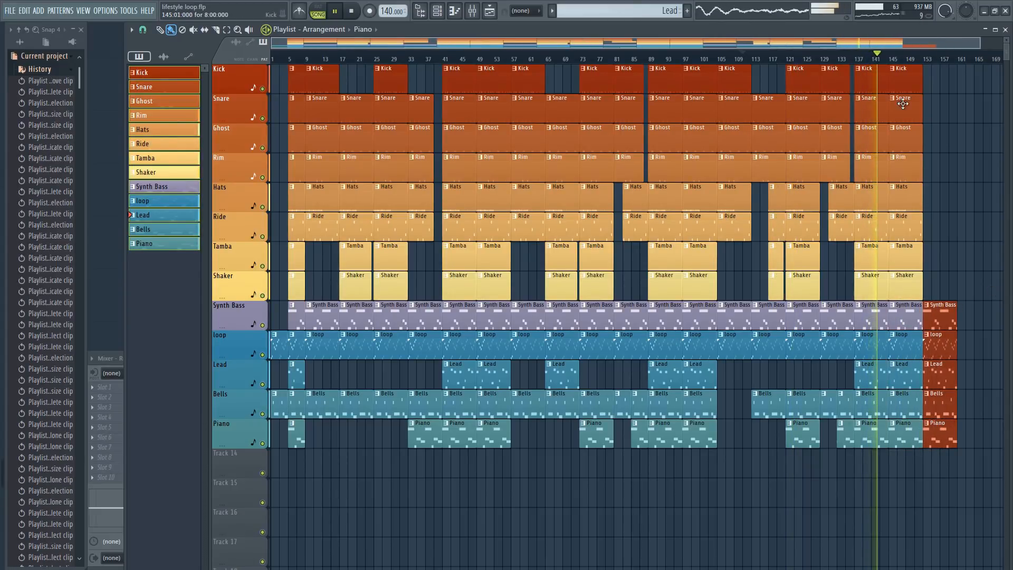
left_click(915, 57)
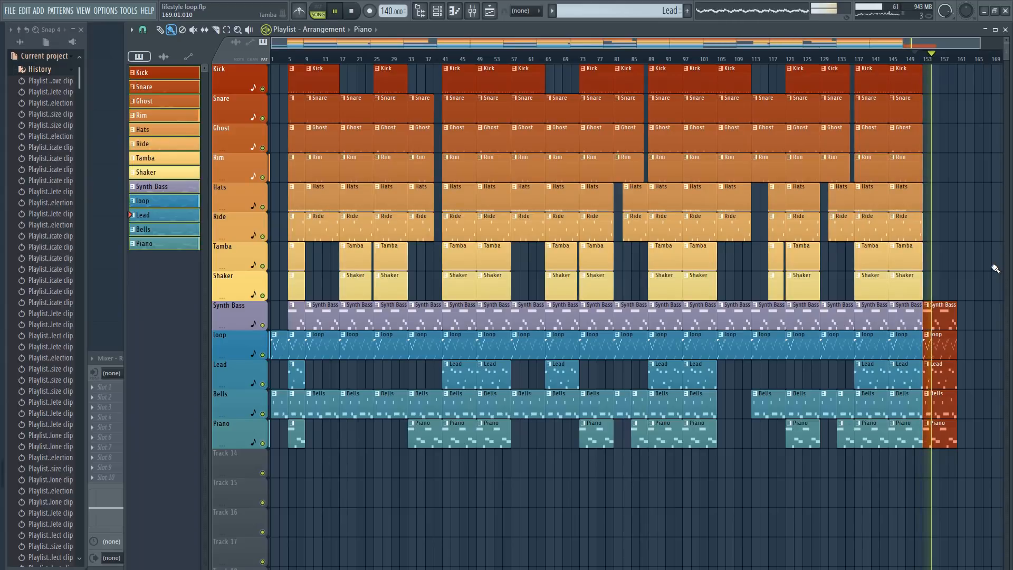
right_click(956, 375)
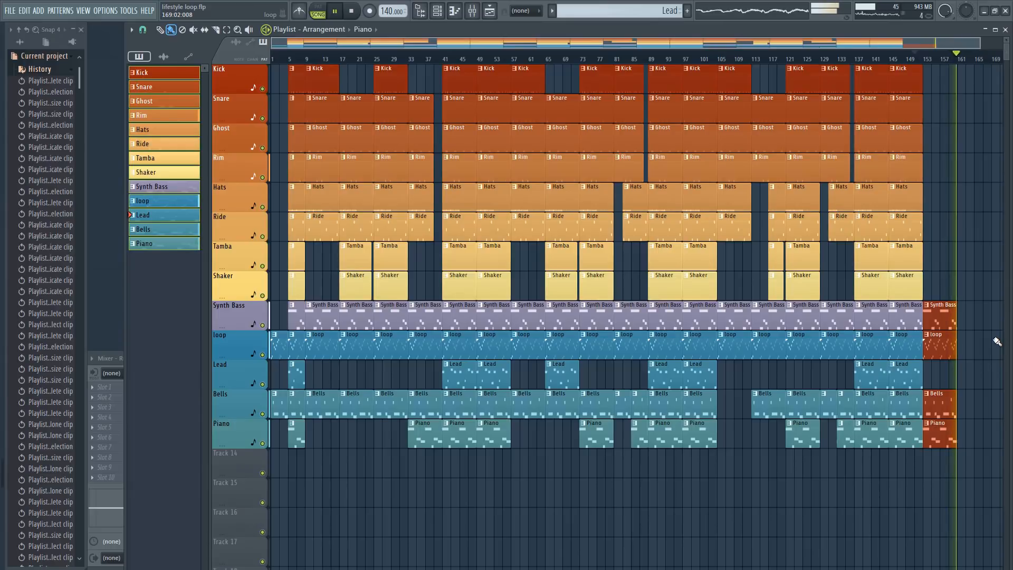
key("space")
Step: Create a MixBus volume automation clip on Track 14, extend it slightly past bar 161 with a closing fade-out, and audition the ending
key("F9")
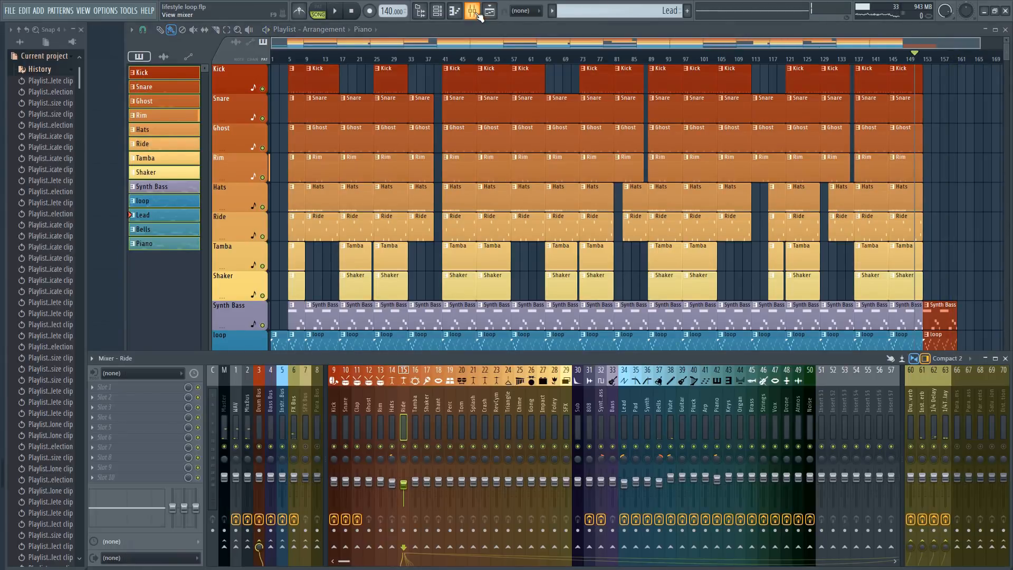
right_click(248, 480)
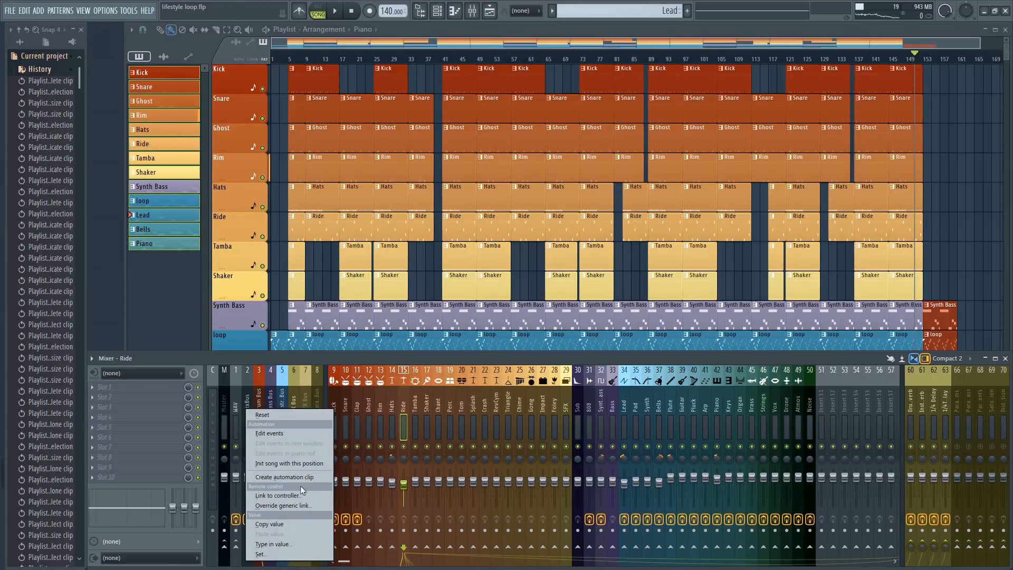
left_click(285, 476)
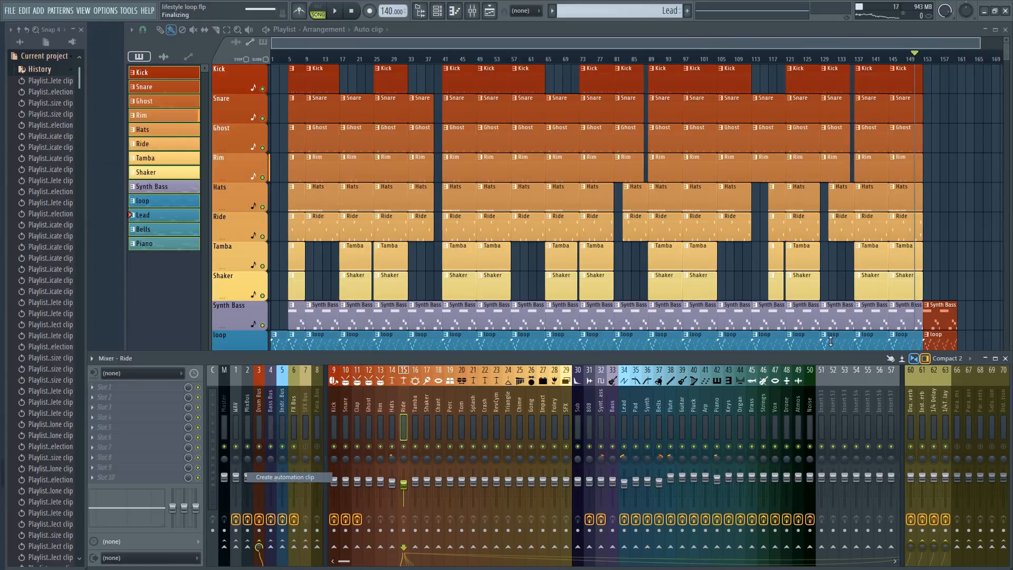
left_click(768, 36)
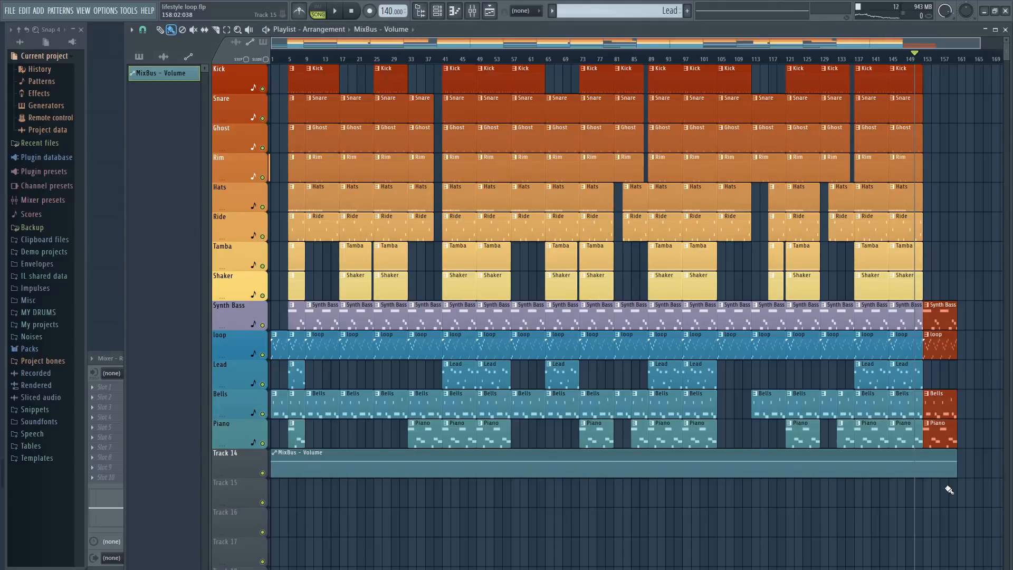
left_click_drag(954, 452, 955, 451)
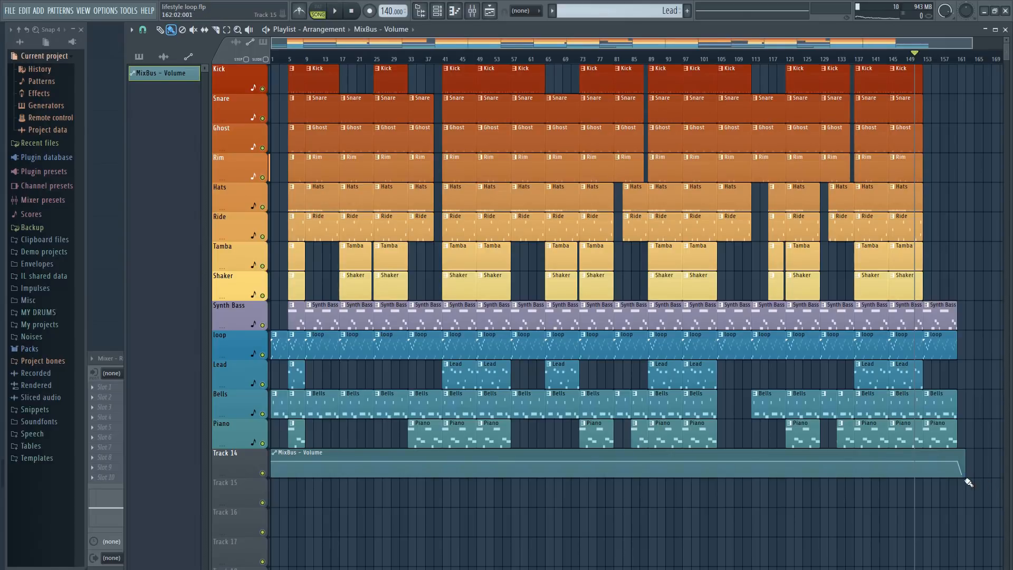
key("space")
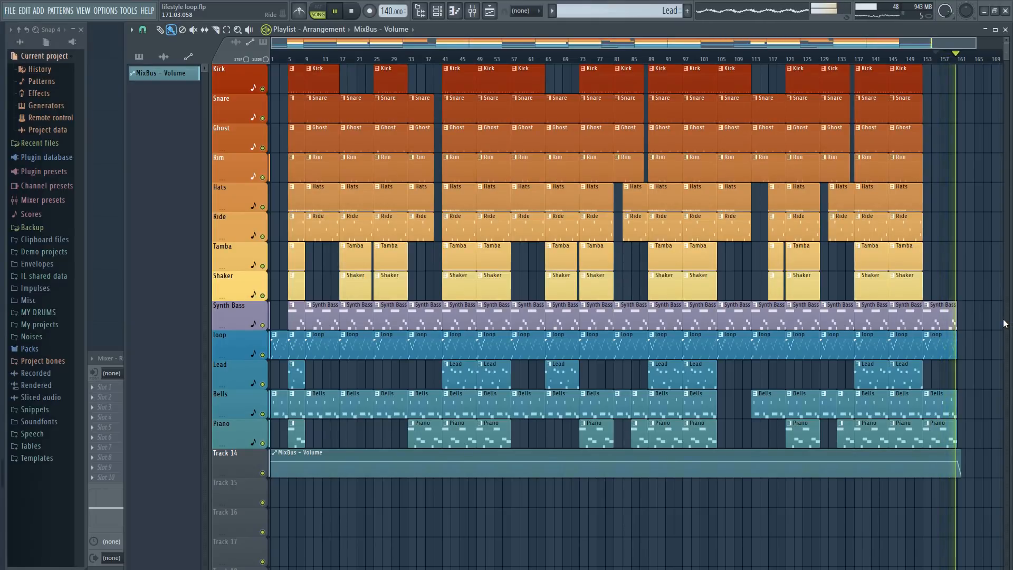
key("space")
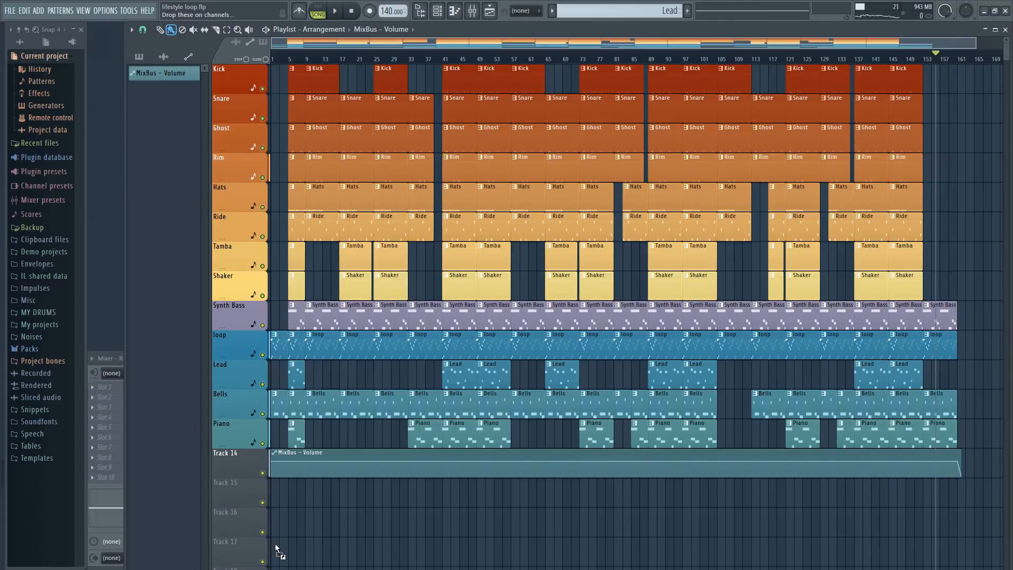
Step: Place the Flyy audio sample on Track 15 at bars 5 and 155, and play the song's opening
left_click_drag(275, 548, 296, 493)
key("space")
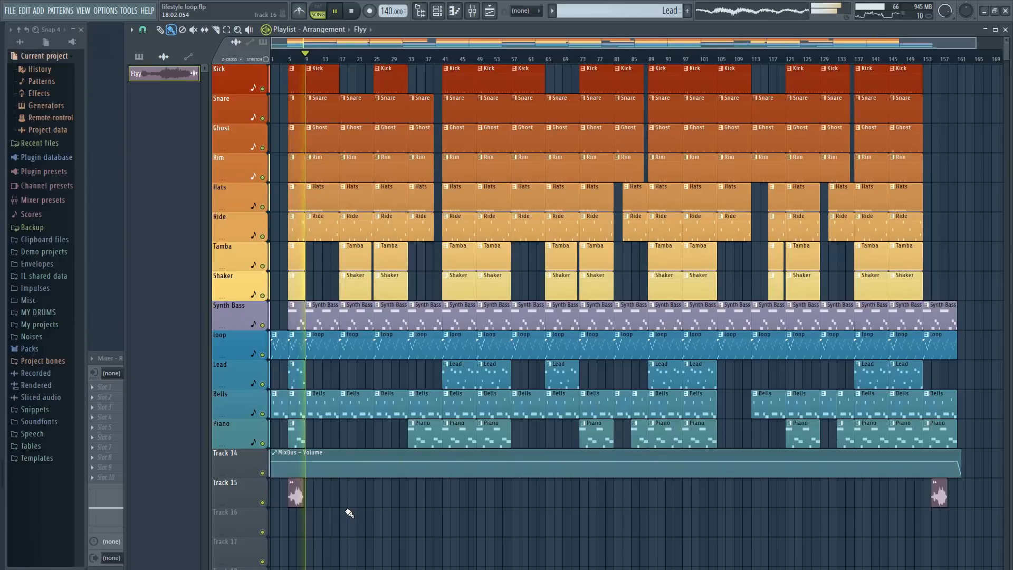
key("space")
Step: Look through the effect slots of the Bells, Lead, Guitar and Flute mixer tracks
key("F9")
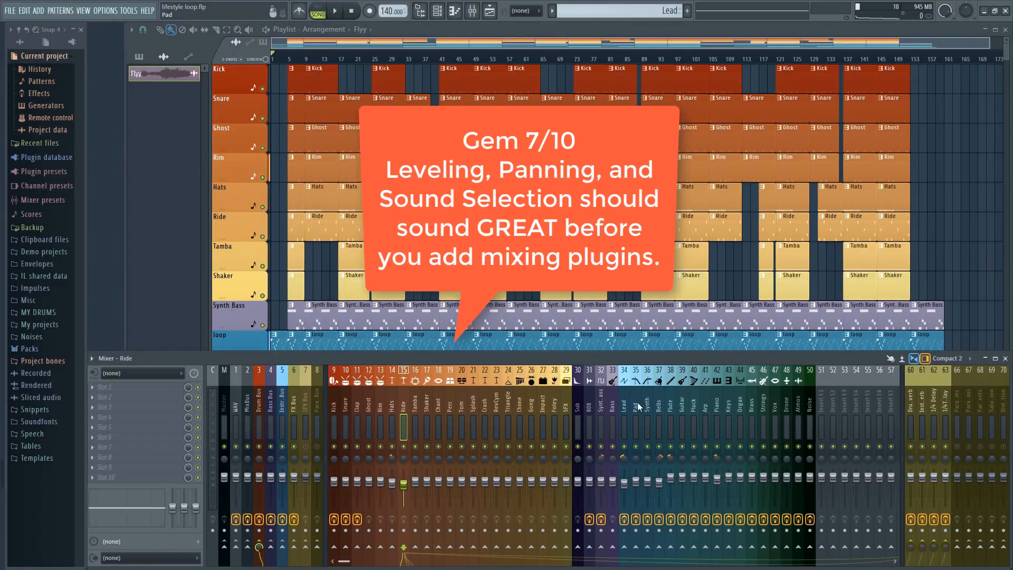
left_click(656, 406)
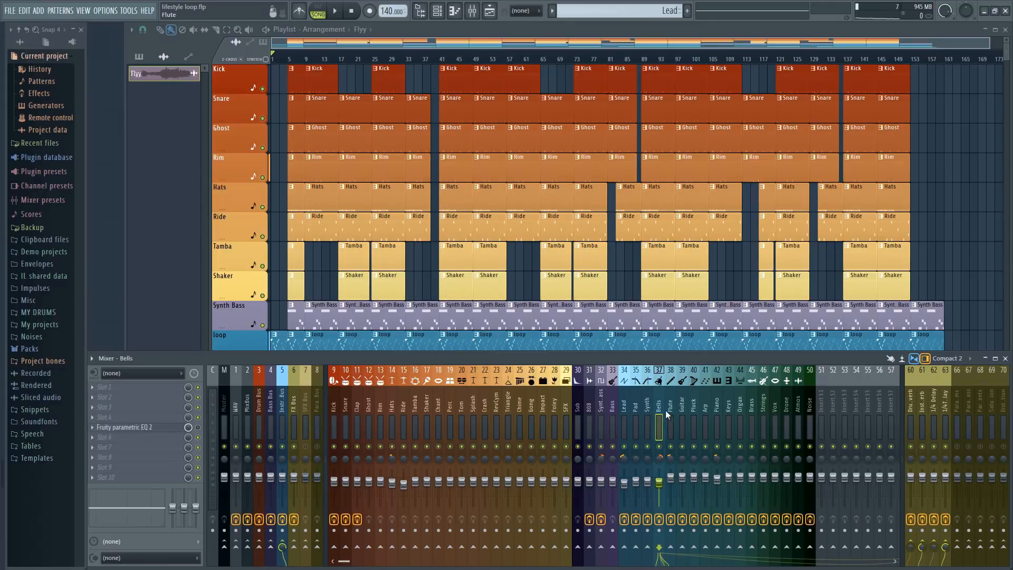
left_click(666, 410)
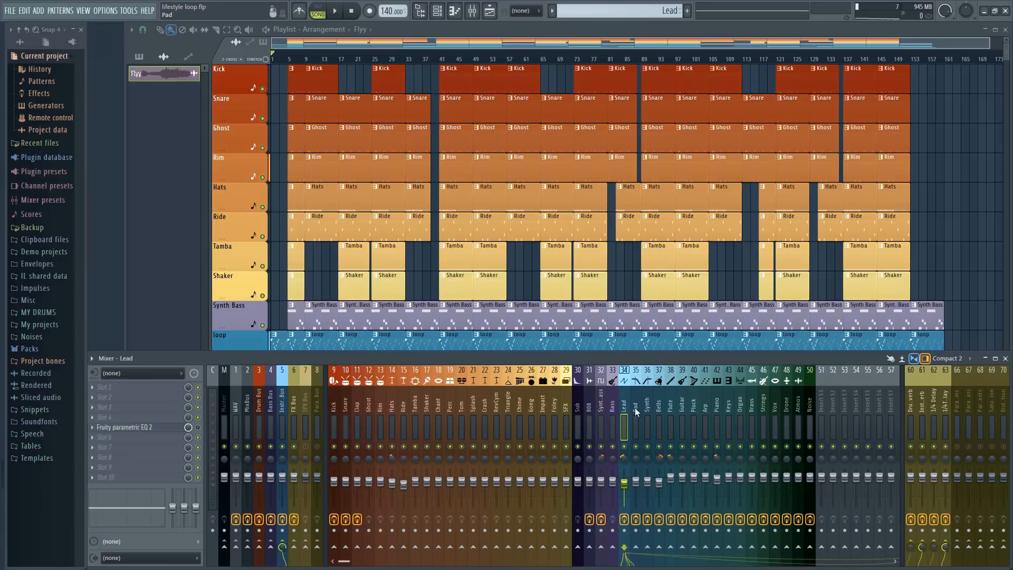
left_click(683, 409)
left_click(672, 411)
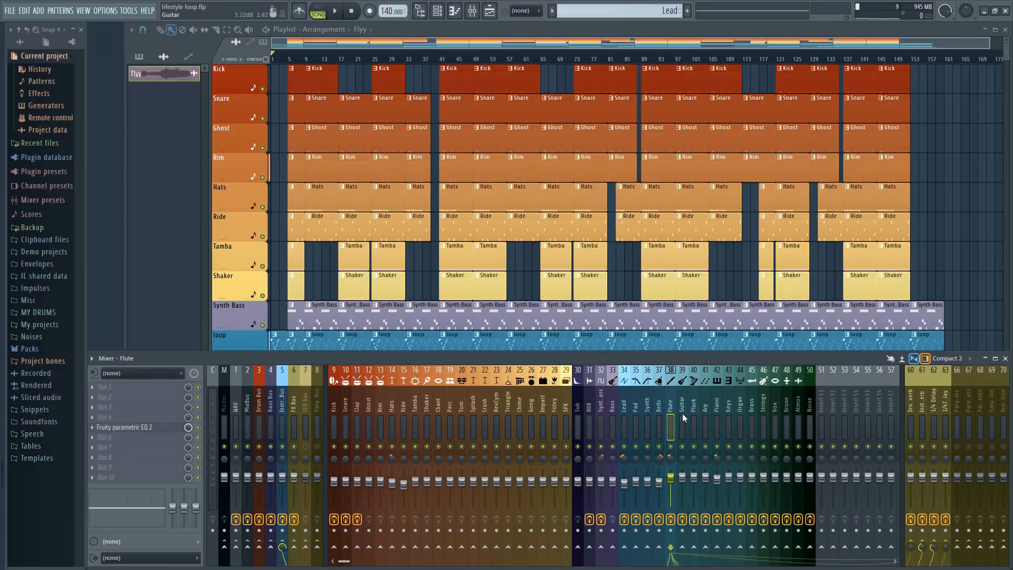
Step: Look through the effects loaded on the MixBus, WAV, instrument, bass and drum bus mixer tracks
left_click(472, 10)
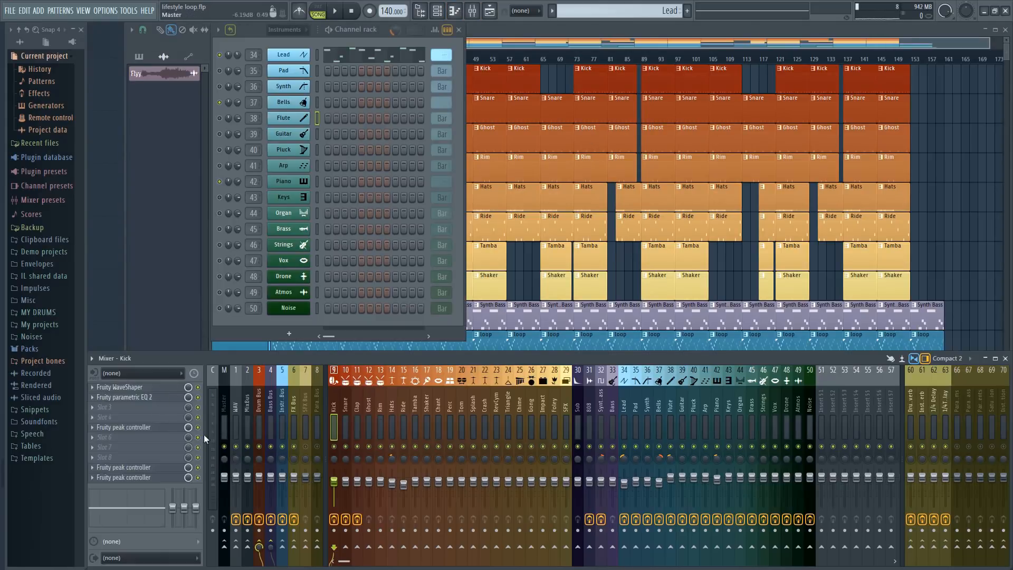
left_click(248, 411)
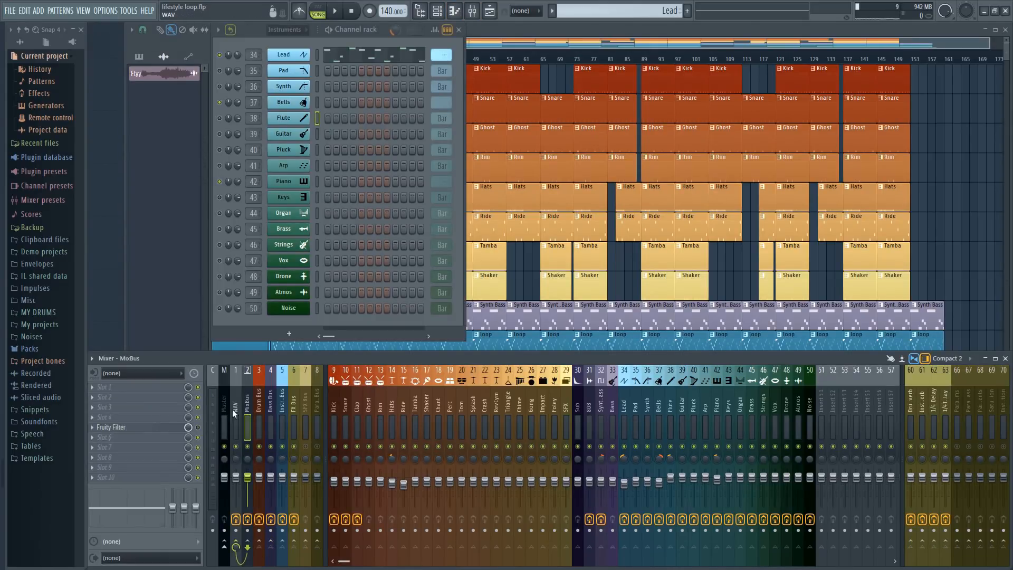
left_click(234, 414)
left_click(247, 413)
left_click(270, 413)
left_click(280, 413)
left_click(272, 412)
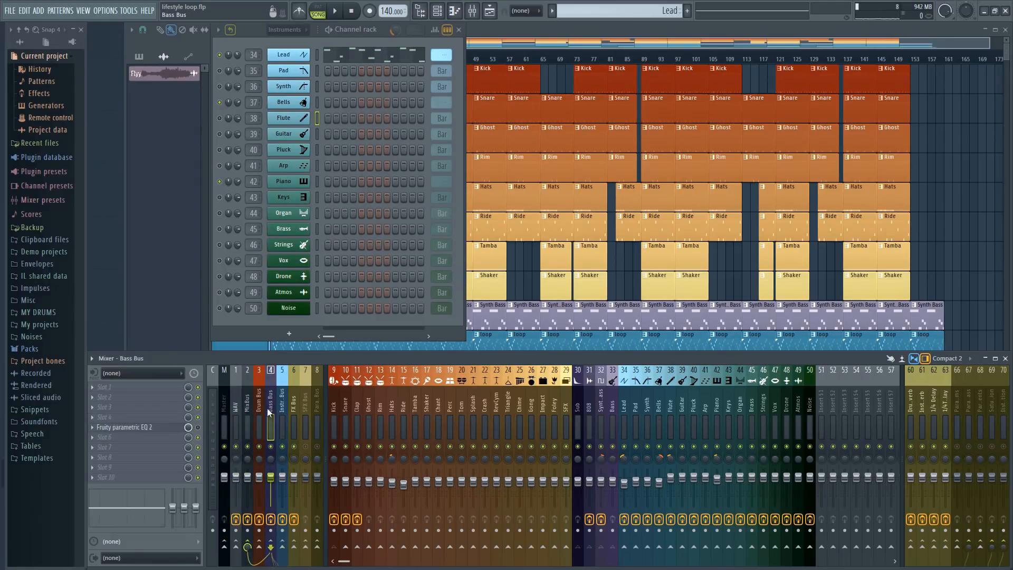
left_click(259, 409)
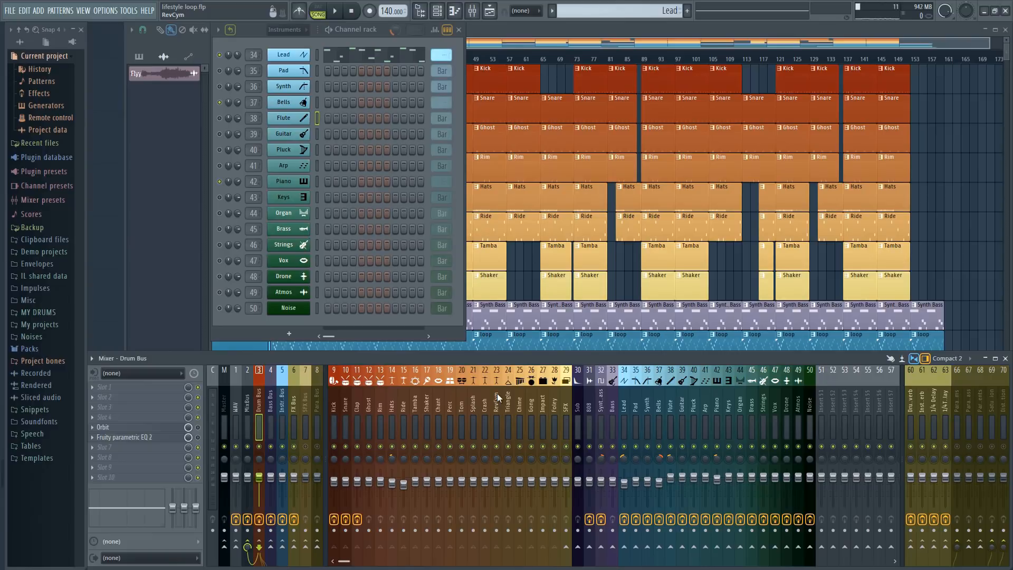
left_click(550, 26)
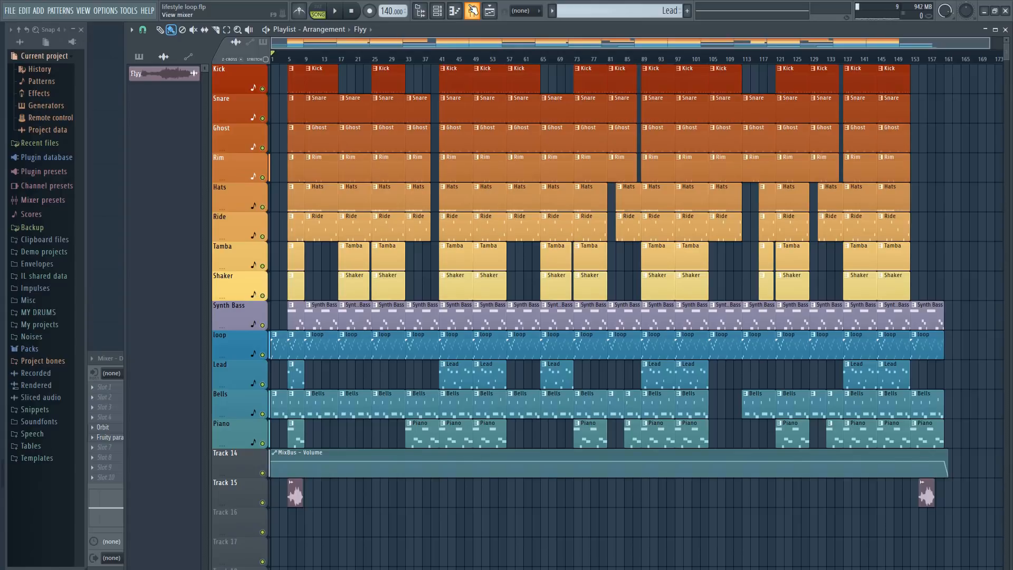
left_click(472, 11)
left_click(454, 10)
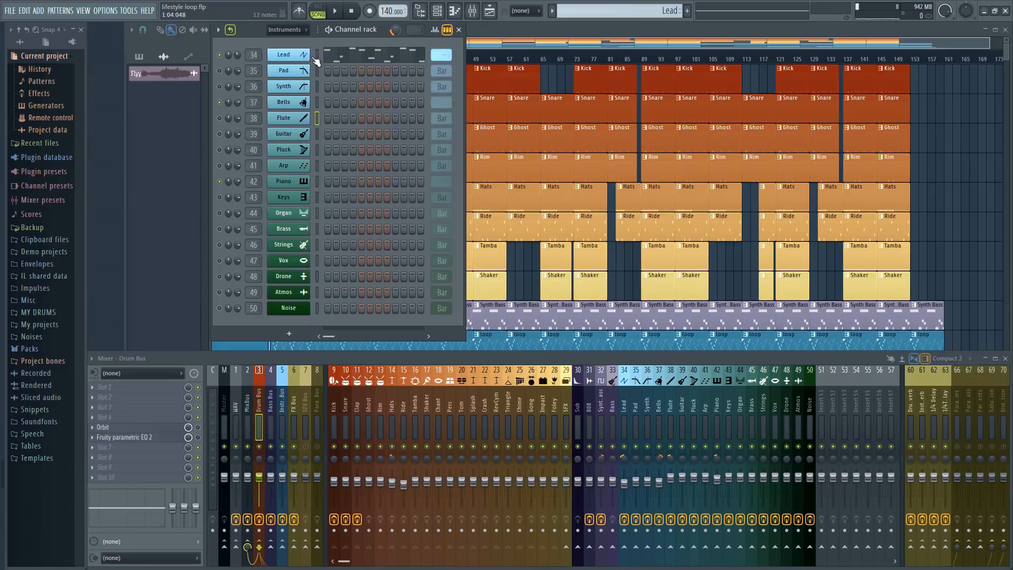
left_click(495, 30)
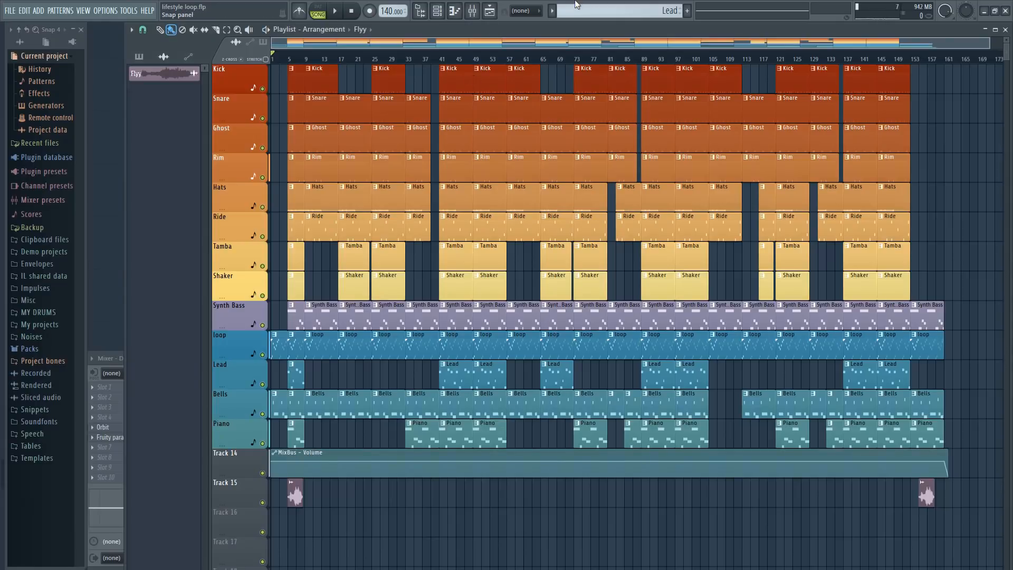
Step: Check the effect slots across the instrument mixer tracks from Pad to Organ and back to Lead
left_click(472, 11)
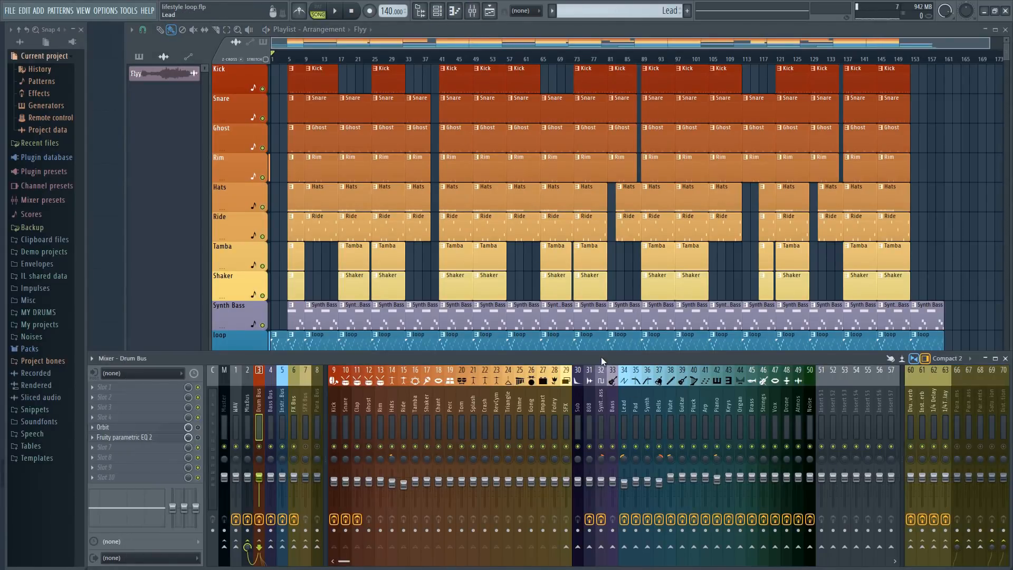
left_click(635, 411)
left_click(658, 408)
left_click(685, 404)
left_click(717, 401)
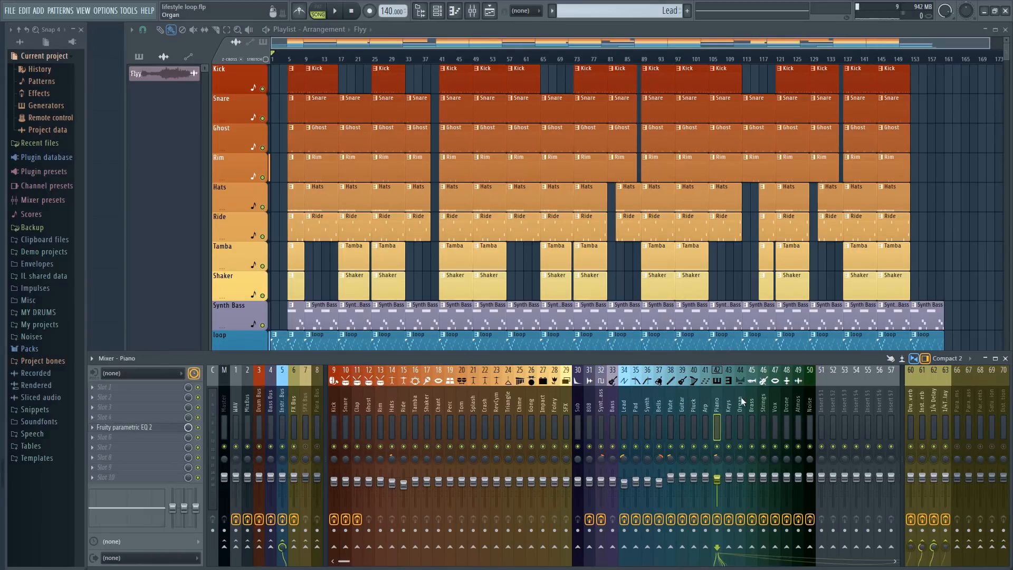
left_click(741, 396)
left_click(685, 400)
left_click(624, 401)
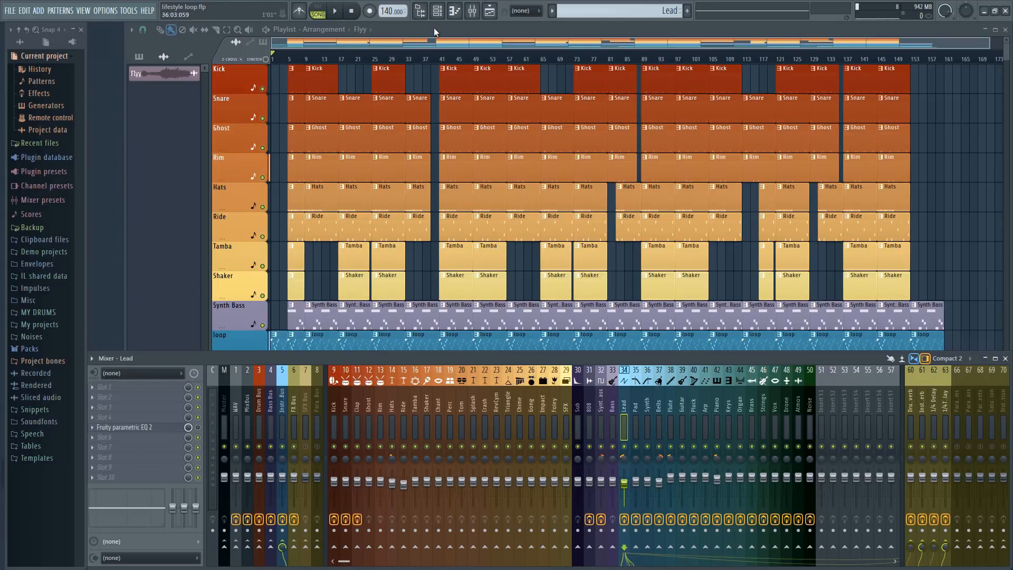
key("F9")
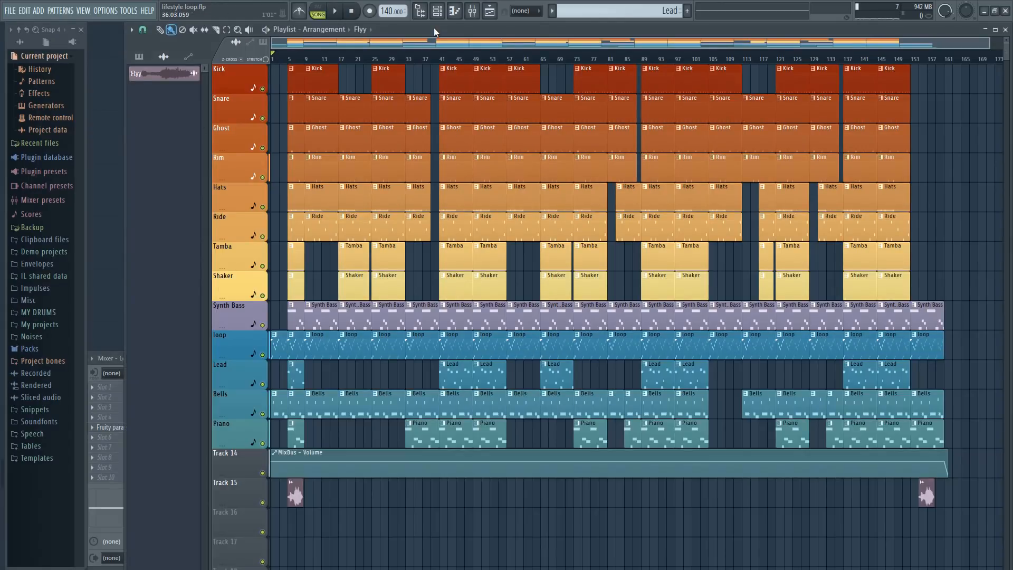
Step: Compare the effect slots of the Flute and Lead mixer tracks with those of the drum tracks, including Kick and Snare
left_click_drag(987, 41, 947, 41)
left_click(472, 8)
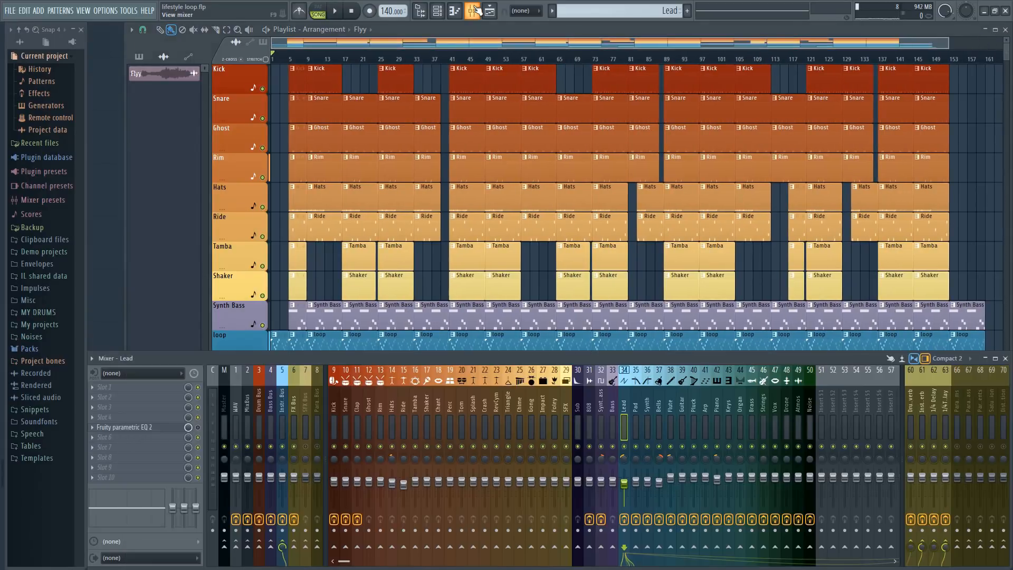
left_click(632, 414)
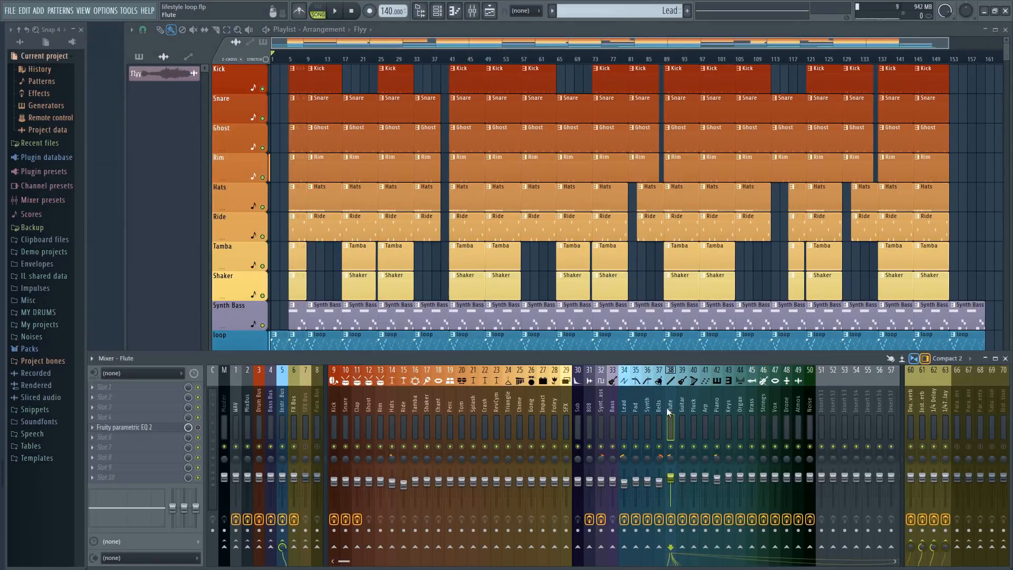
left_click(621, 407)
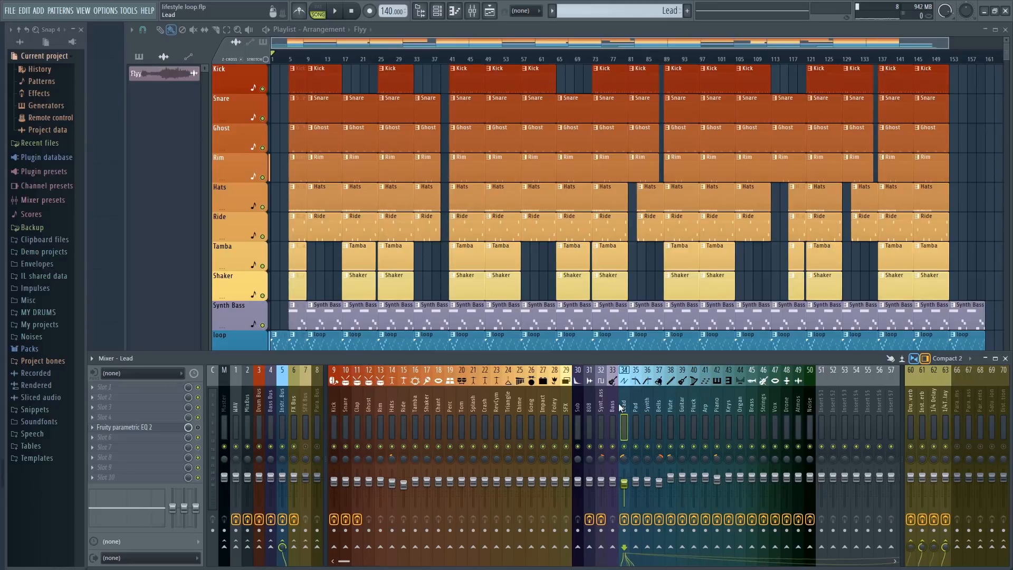
left_click(532, 403)
left_click(417, 404)
left_click(347, 405)
left_click(335, 406)
left_click(348, 406)
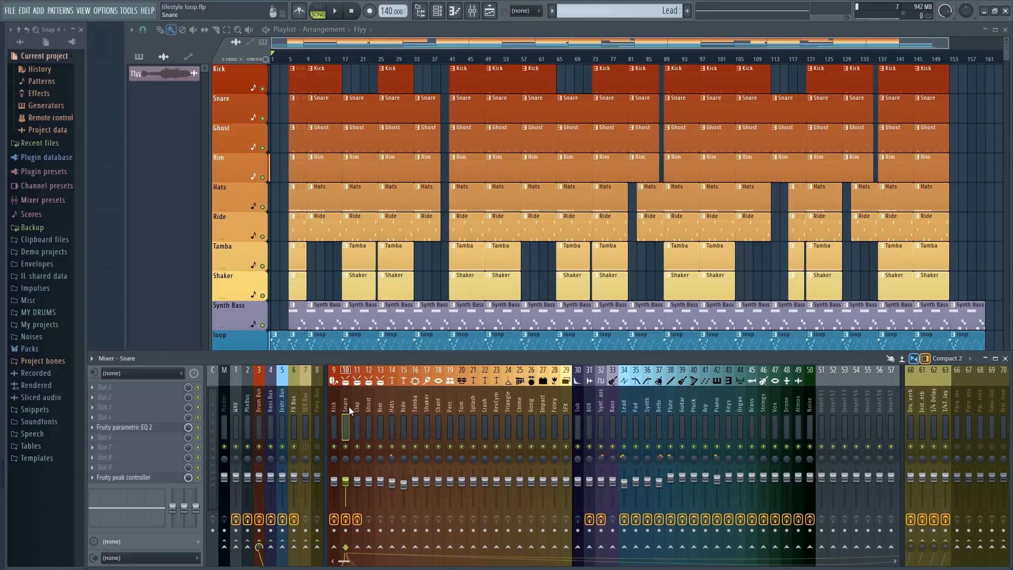
Step: Check the effect slots of the Instrument Bus mixer track, and play the arrangement briefly from bar 41 with the mixer hidden
left_click(371, 407)
left_click(283, 407)
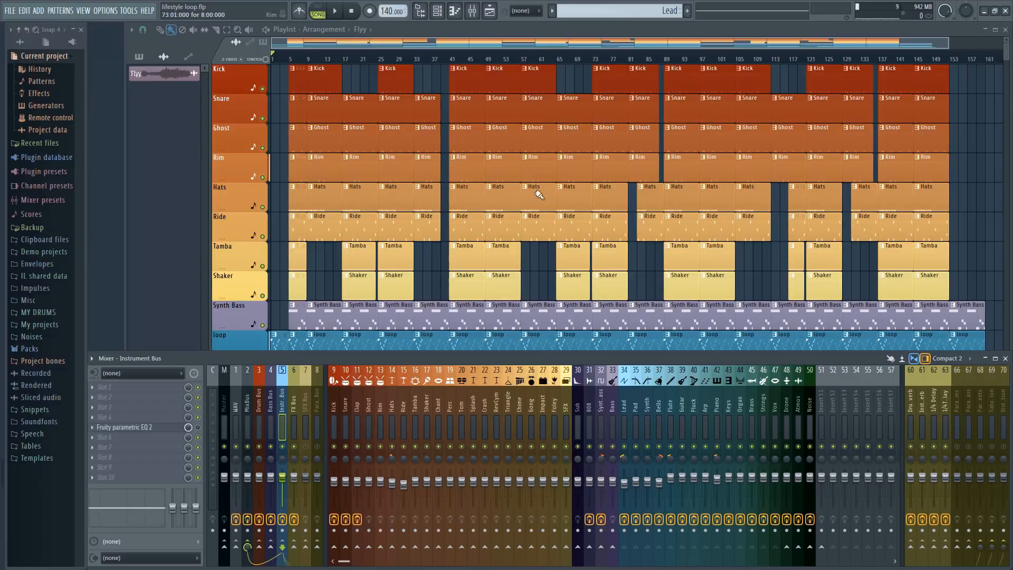
left_click(452, 58)
key("F9")
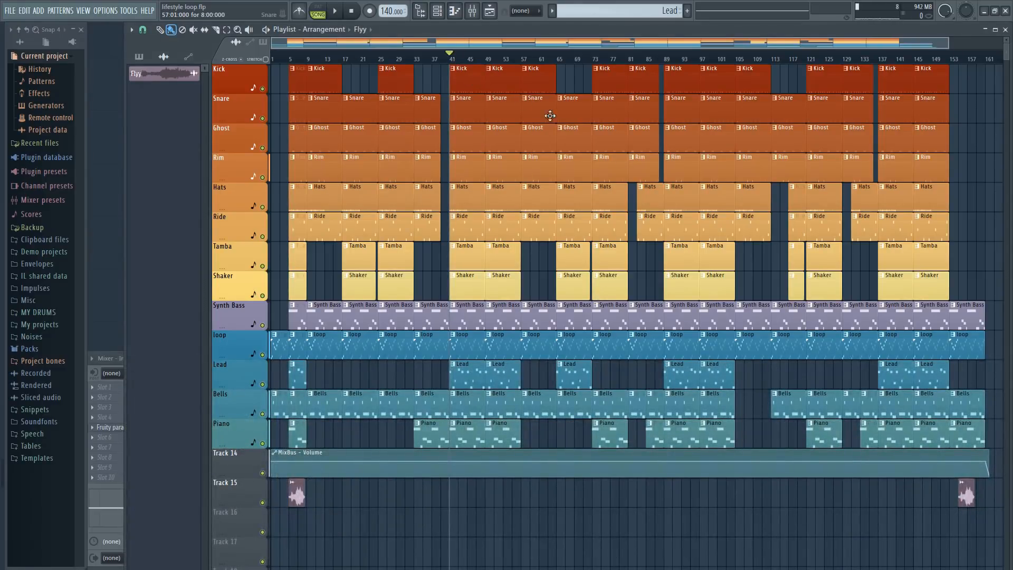
key("space")
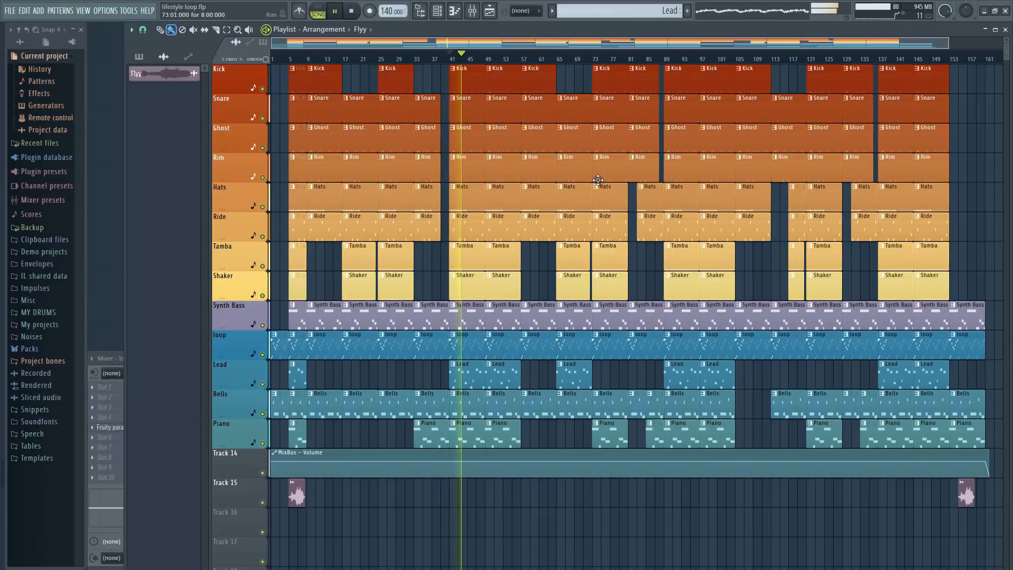
key("space")
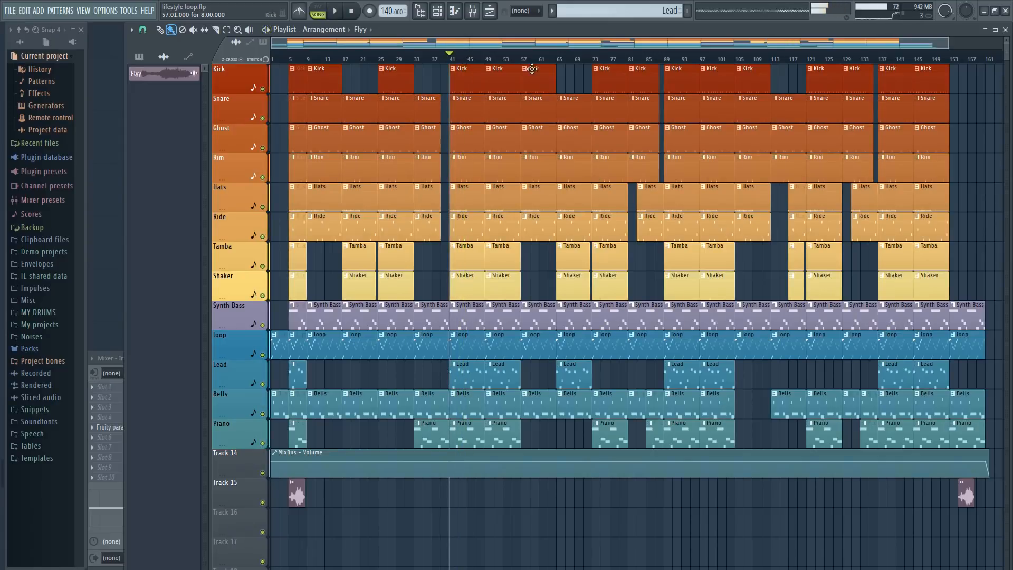
Step: Play the song from bar 41 with the mixer shown to check the track levels, and return to the full playlist
left_click(473, 12)
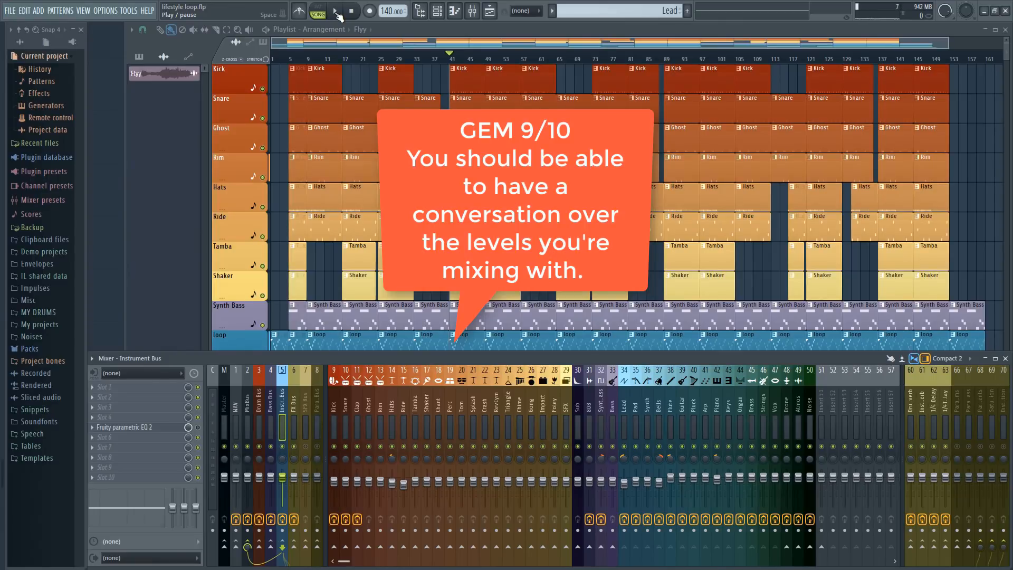
left_click(336, 13)
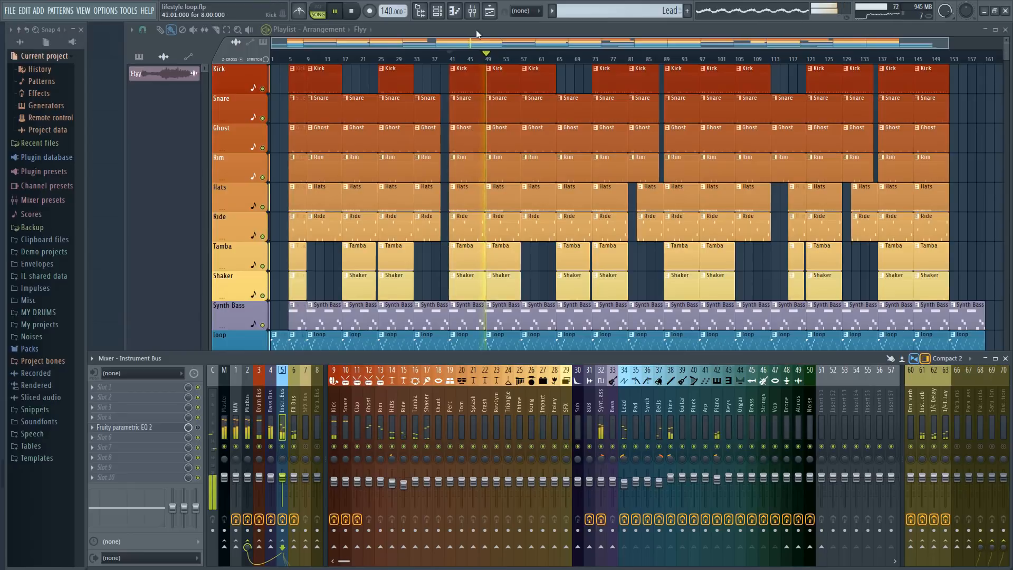
left_click(351, 12)
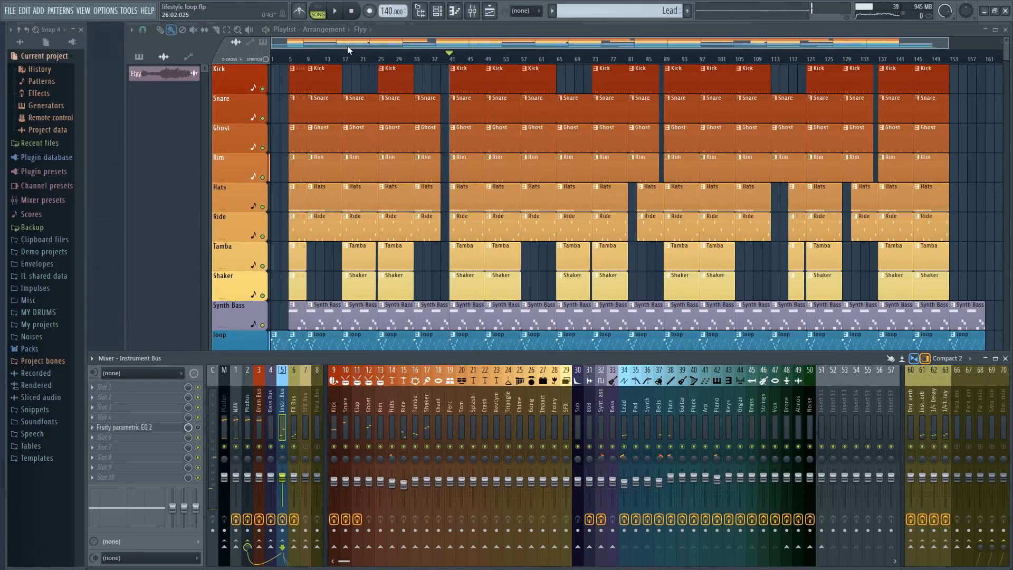
left_click(274, 45)
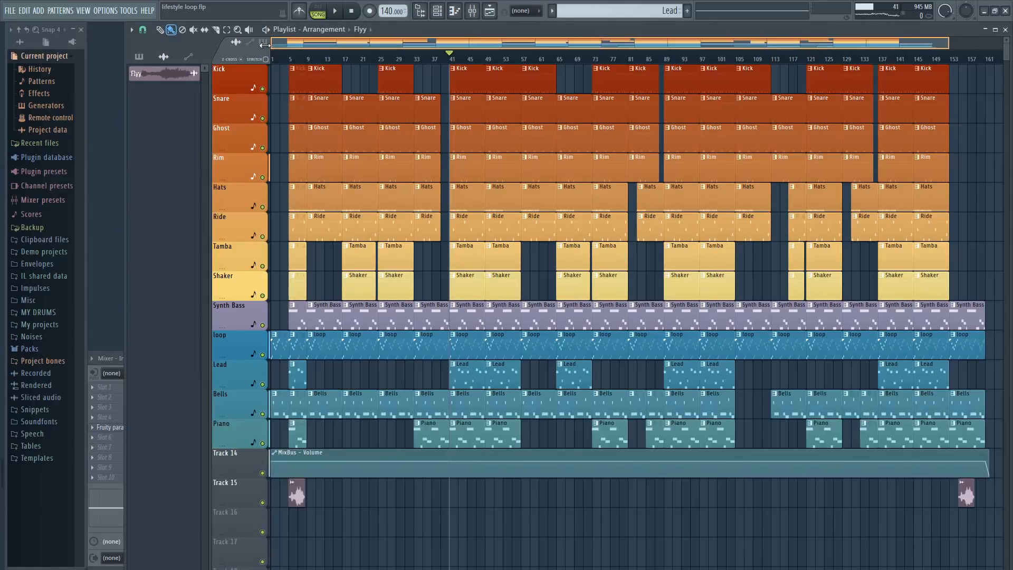
Step: Highlight bars 41 to 57 across the playlist, then clear the selection and place the playhead at bar 57
left_click(472, 10)
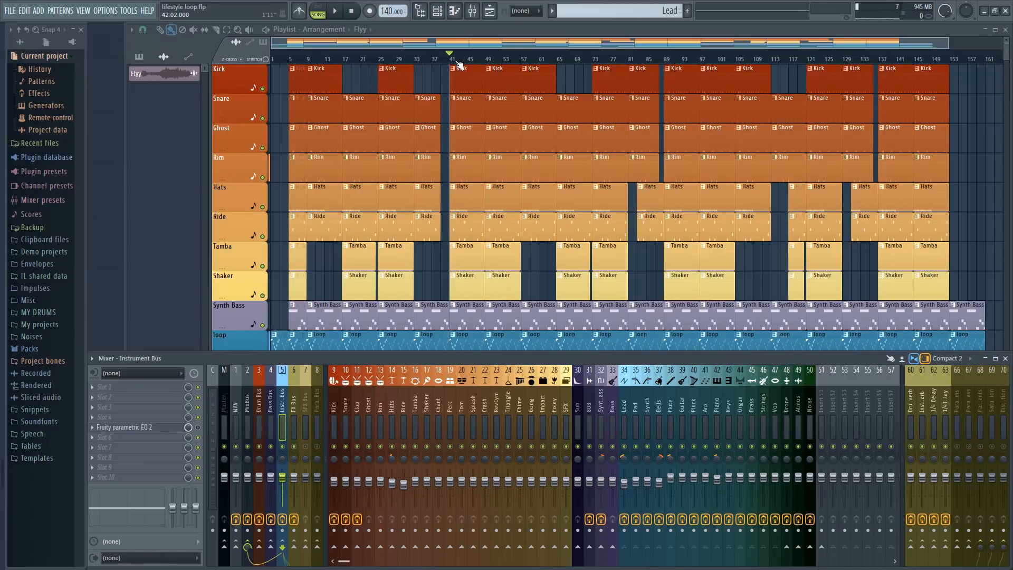
key("F9")
left_click_drag(454, 62, 528, 68)
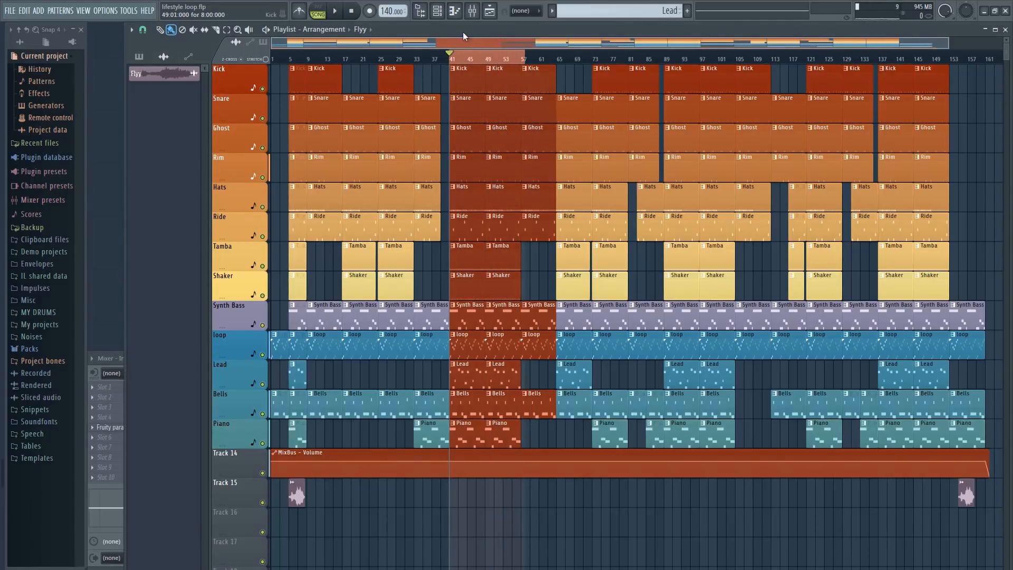
left_click(522, 58)
left_click(526, 59)
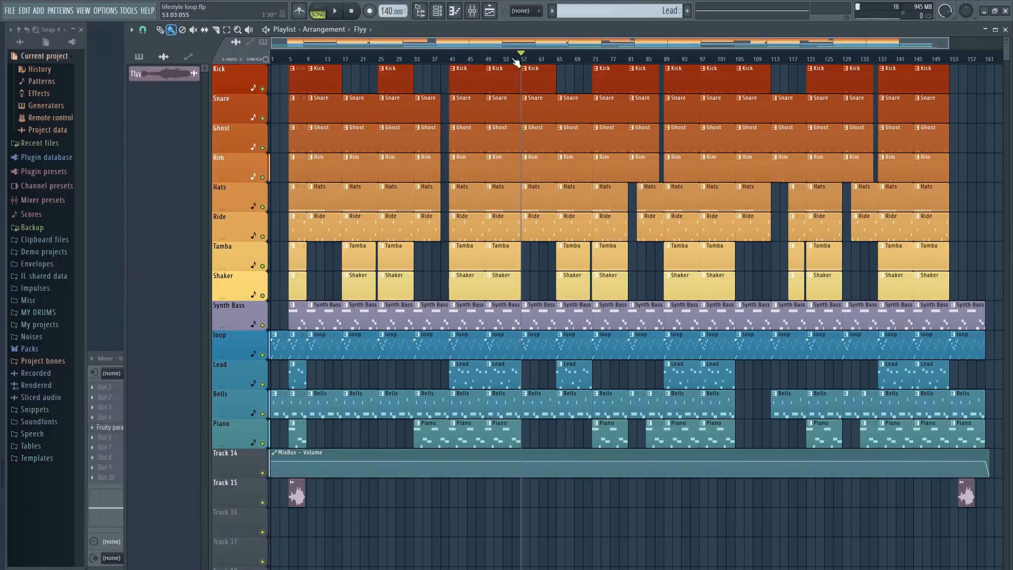
Step: Examine the effects loaded on the WAV, MixBus, Drum Bus and Bass Bus mixer tracks
left_click(482, 12)
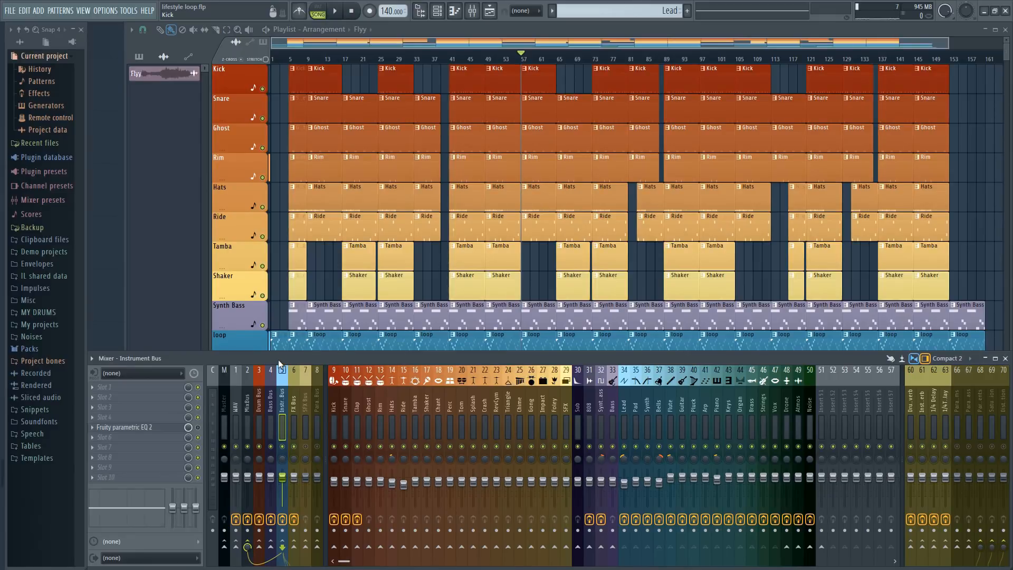
left_click(251, 402)
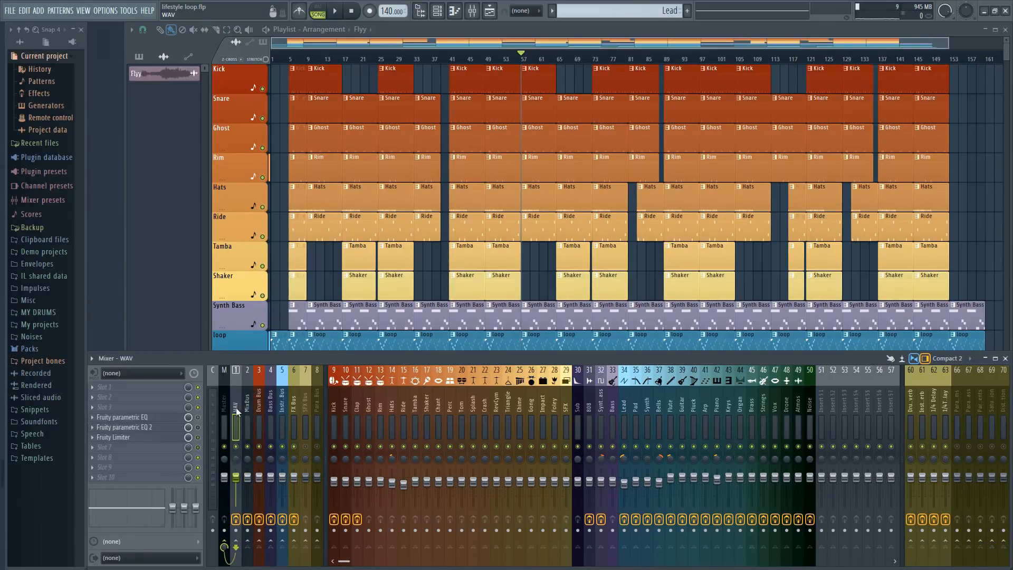
left_click(268, 408)
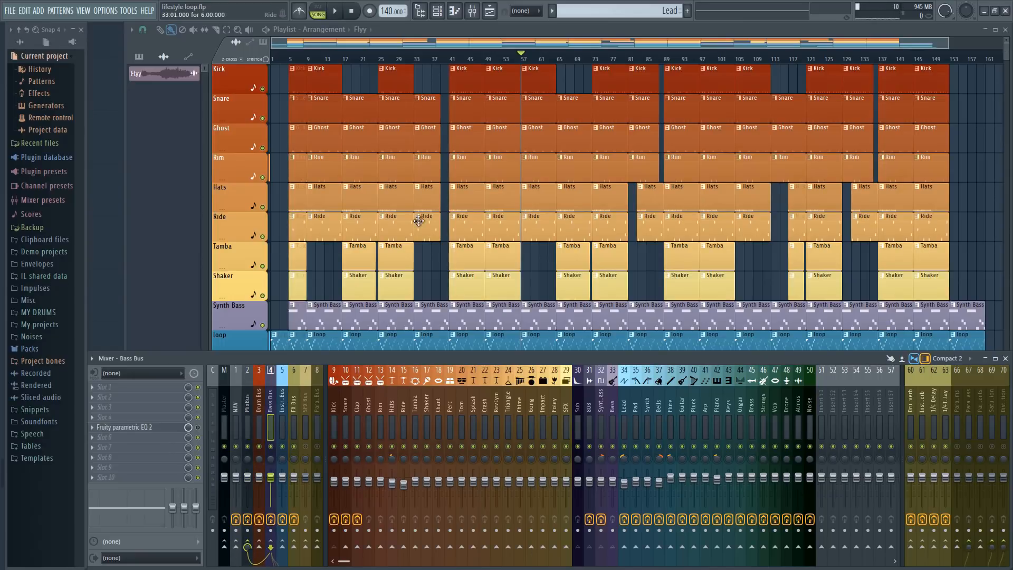
left_click(235, 413)
left_click(248, 410)
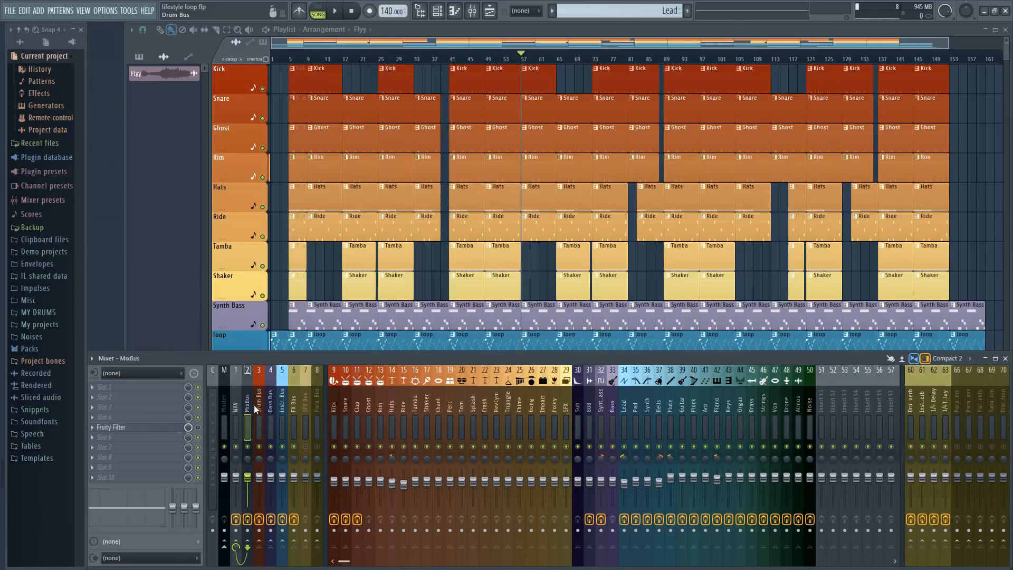
left_click(258, 407)
left_click(269, 409)
left_click(258, 406)
left_click(248, 406)
left_click(239, 406)
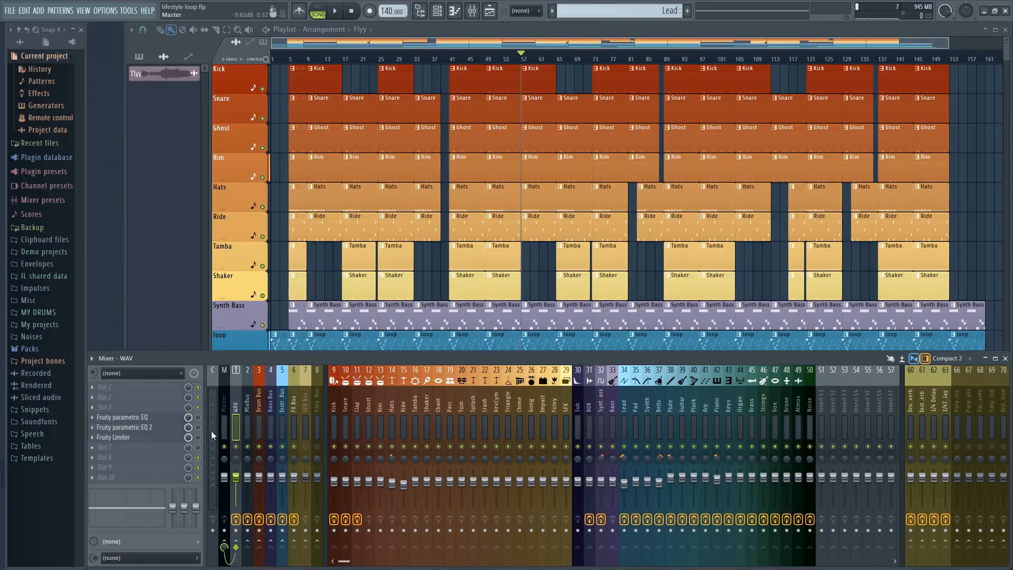
Step: Compare the effect slots from the MixBus through the Drum Bus and Bass Bus to the Instrument Bus
left_click(246, 406)
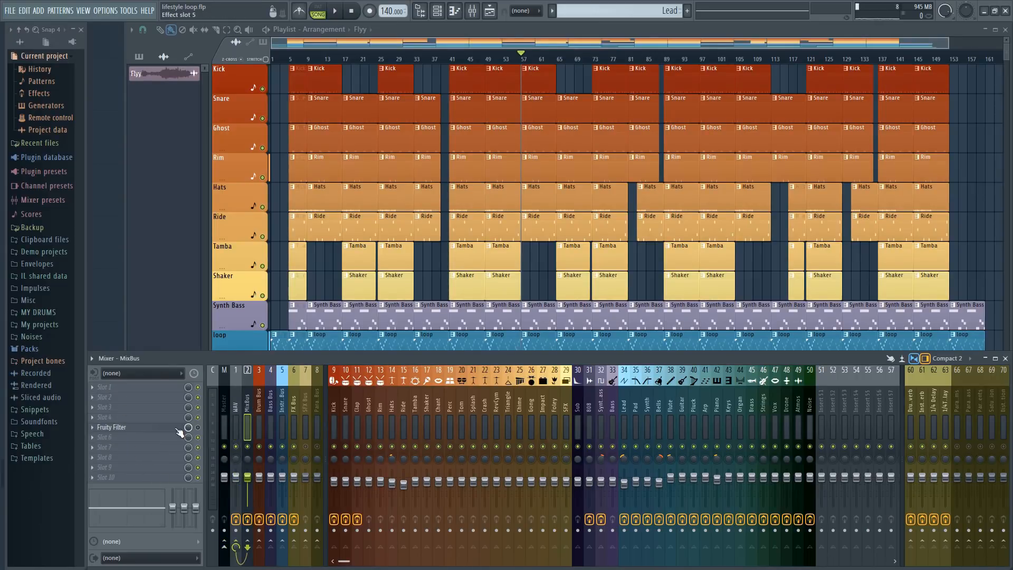
left_click(258, 413)
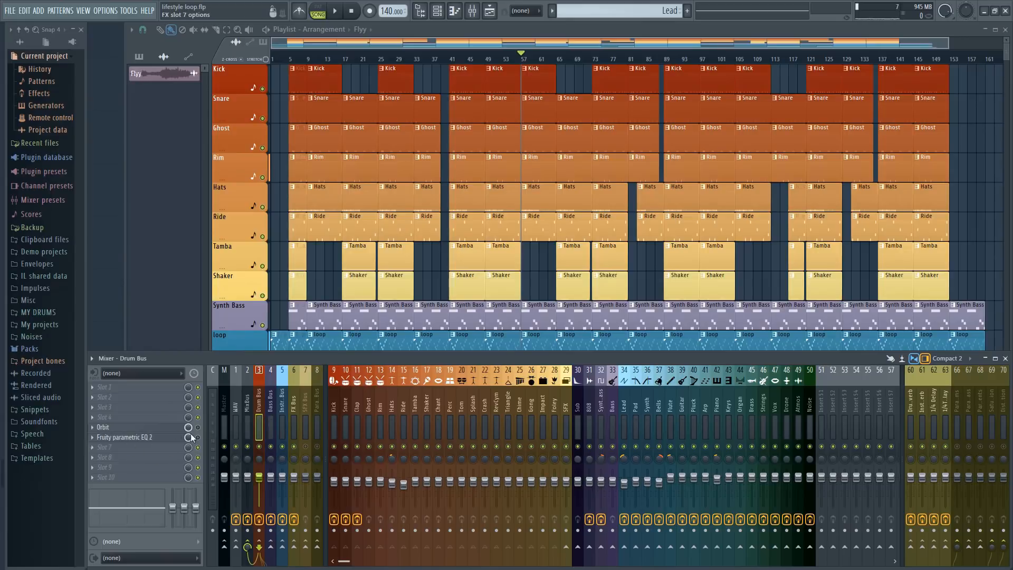
left_click(270, 409)
left_click(258, 411)
left_click(270, 409)
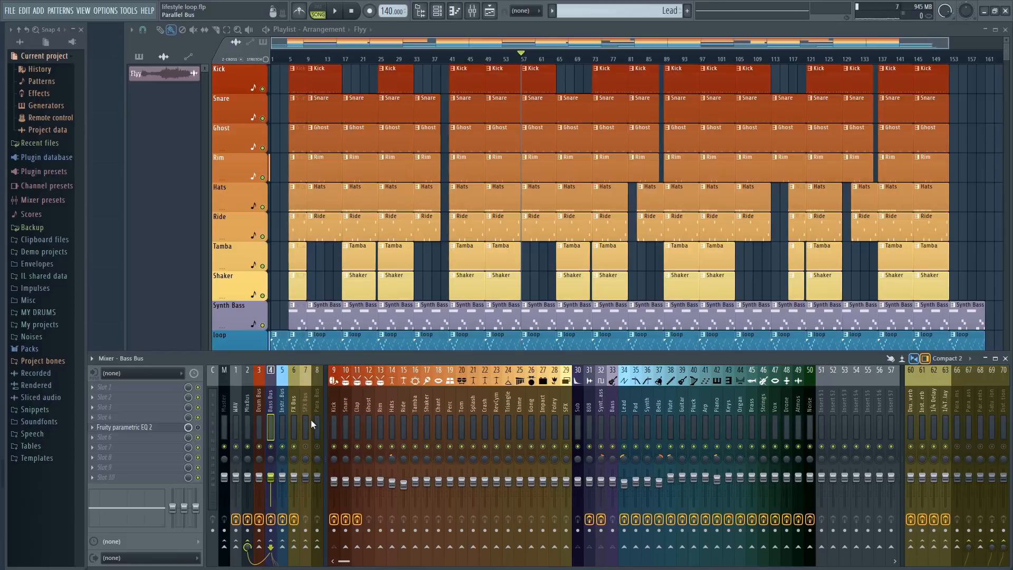
left_click(282, 422)
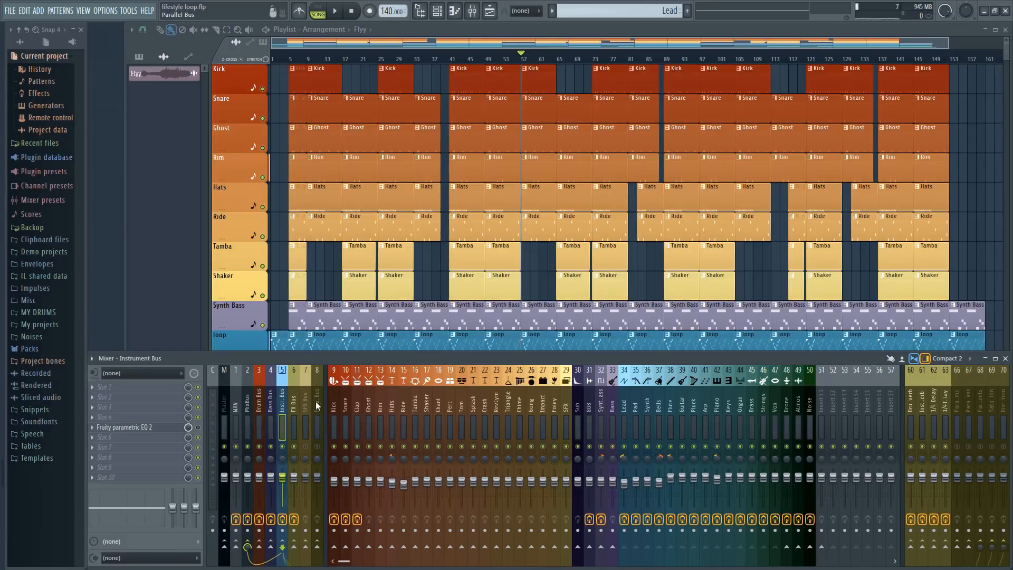
Step: Inspect the Fruity parametric EQ 2 curve on the FX Bus, close it and return to the full playlist
left_click(293, 410)
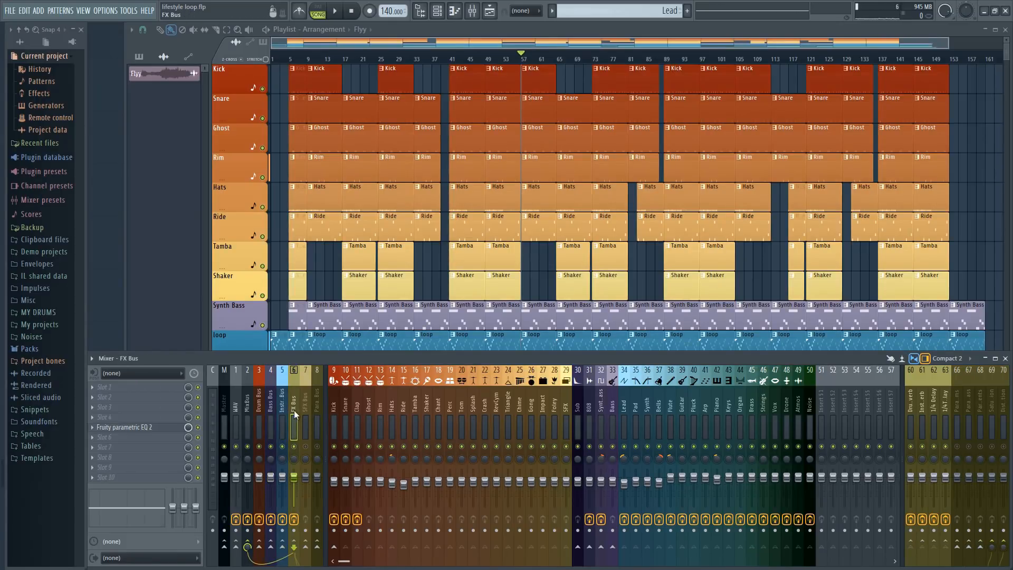
left_click(178, 427)
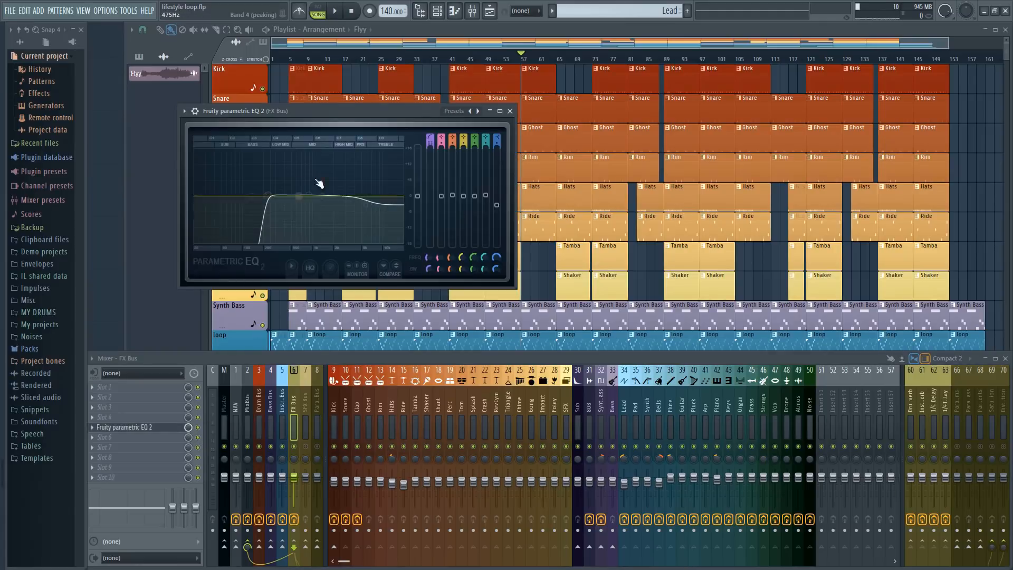
left_click(510, 112)
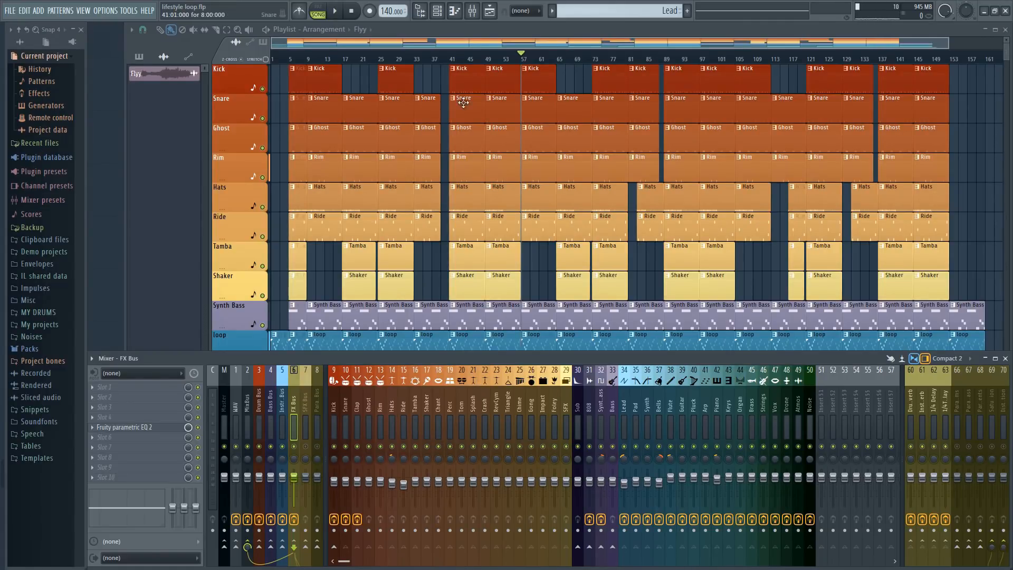
left_click(460, 27)
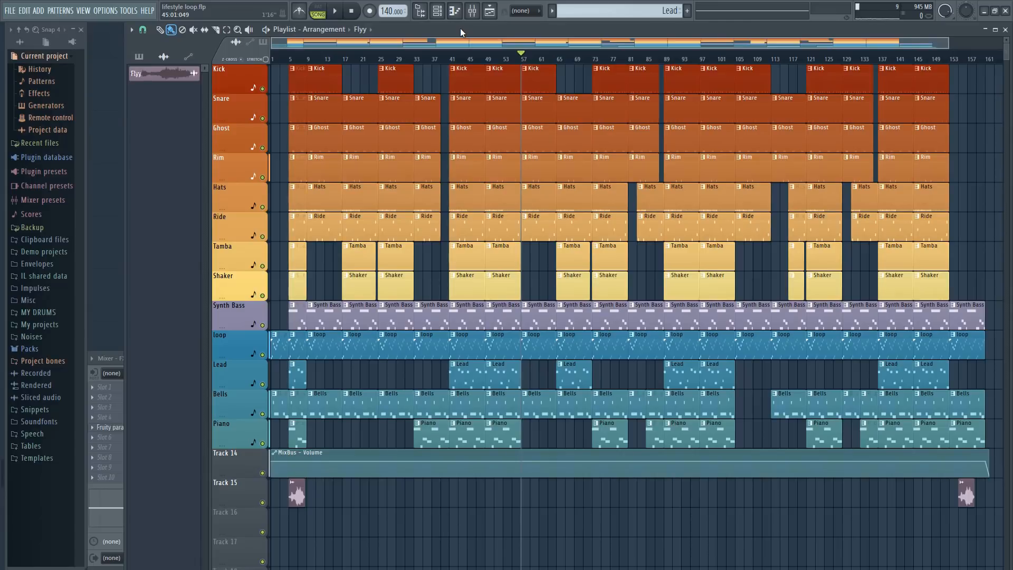